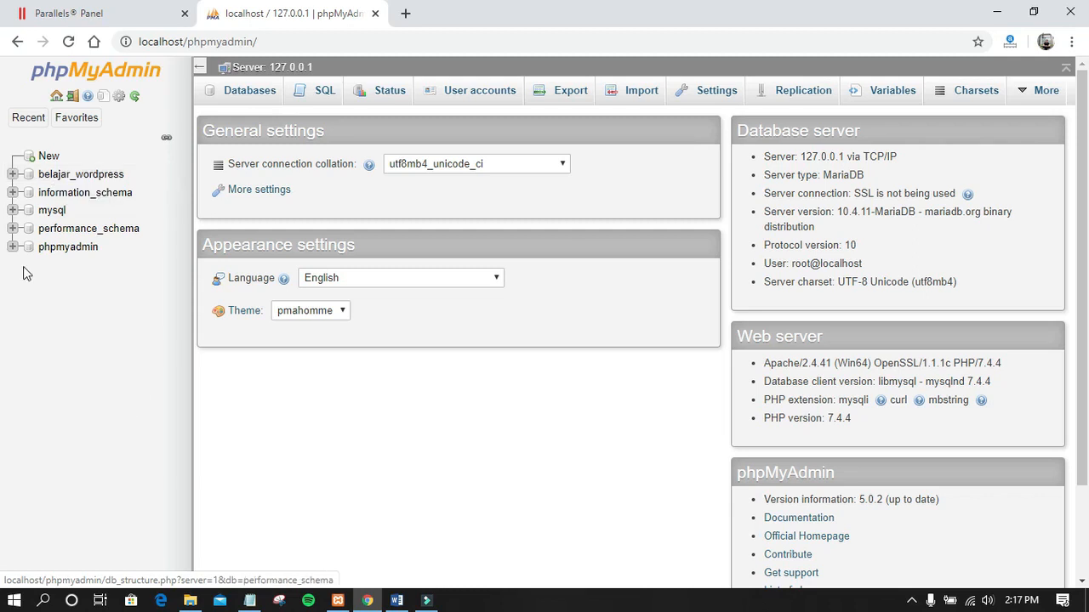
- Export the belajar_wordpress database with the Quick method in SQL format
click(75, 177)
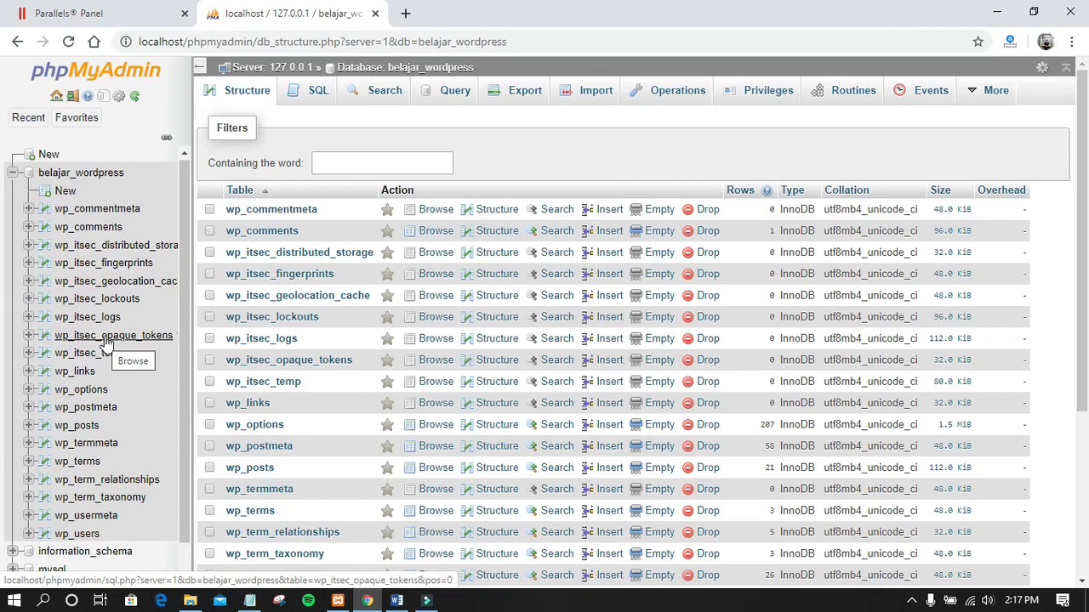
scroll(340, 344, down, 3)
scroll(312, 331, up, 3)
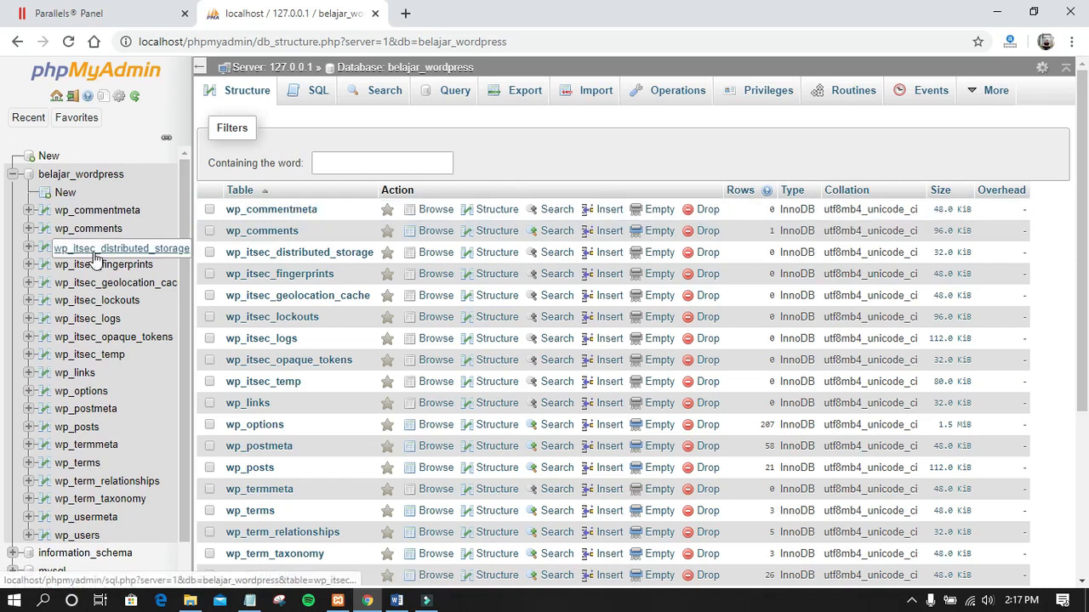
click(525, 94)
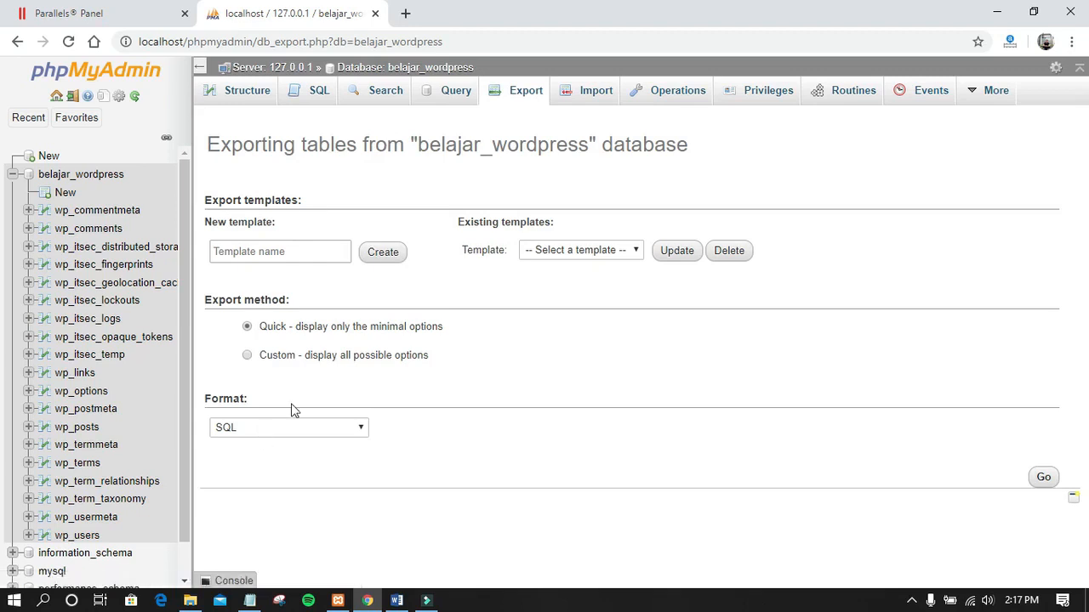
drag(207, 399, 210, 399)
triple_click(210, 399)
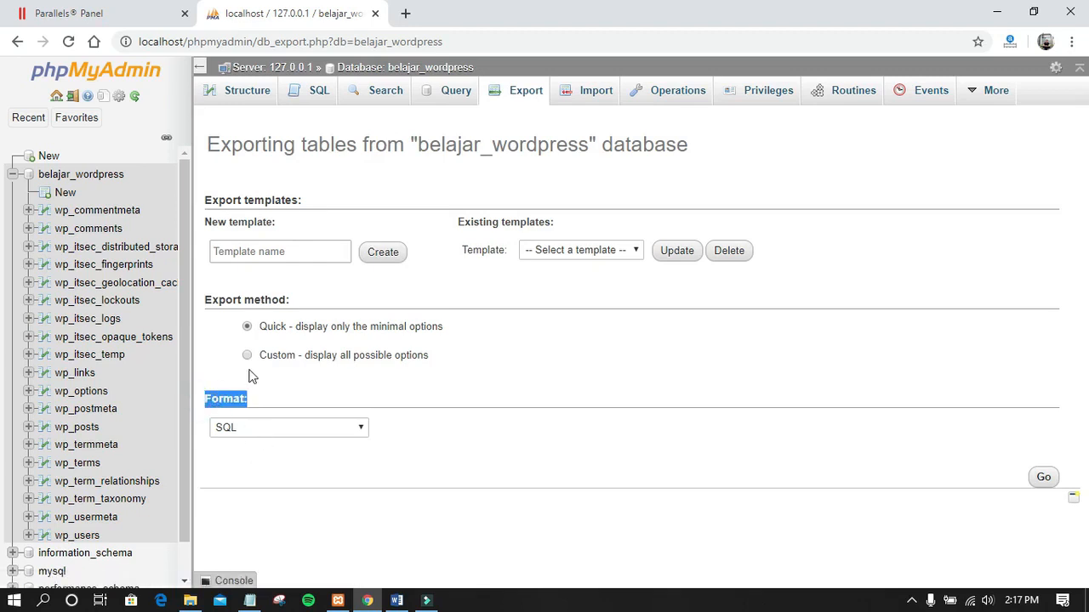
click(518, 344)
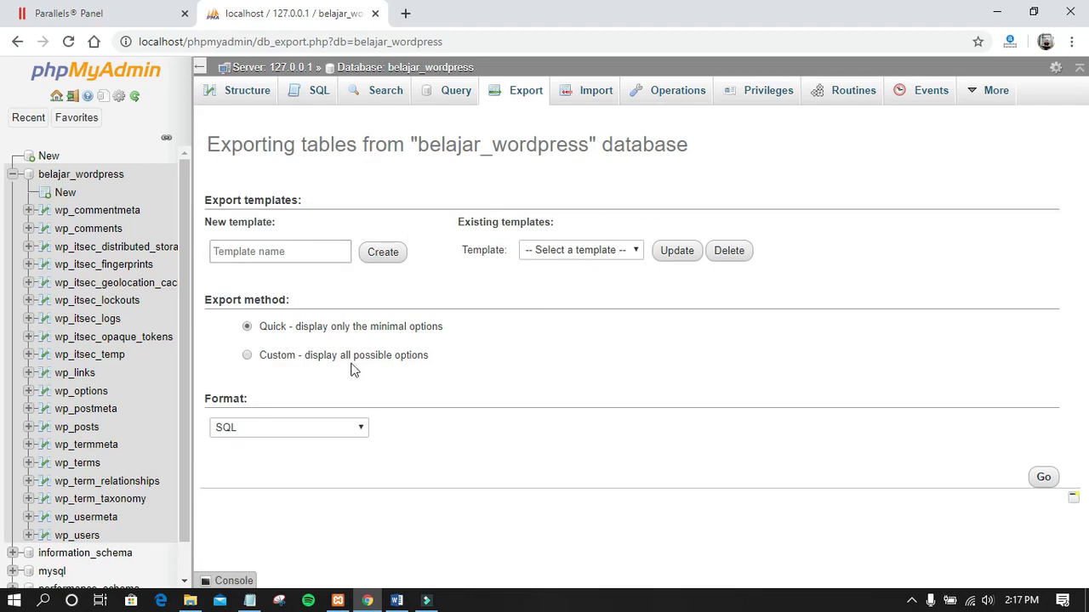
click(1044, 479)
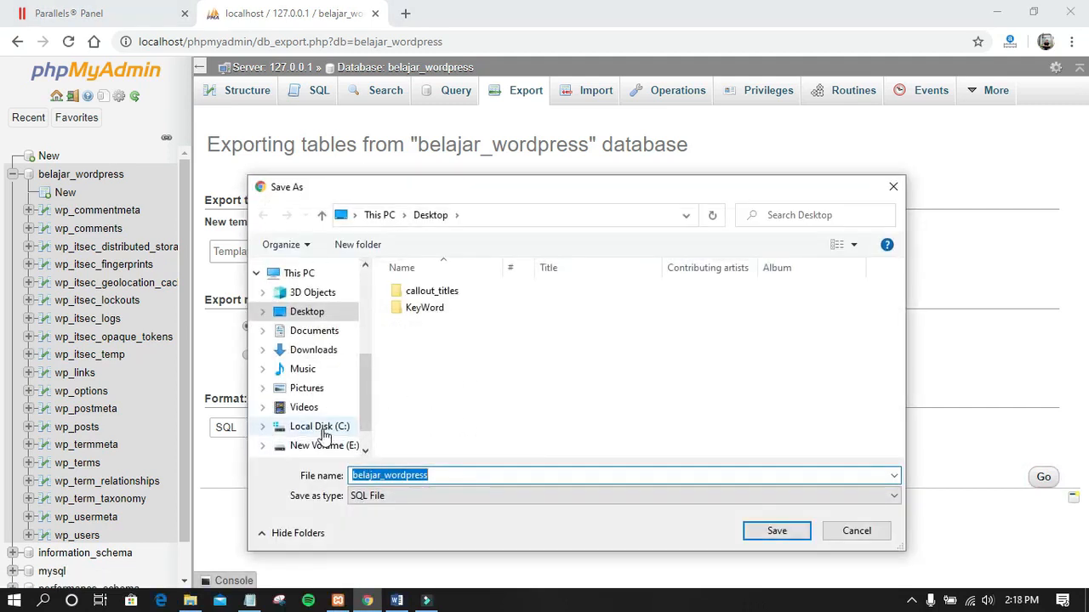
- Save the exported belajar_wordpress SQL file in the htdocs folder of C:\xampp
click(296, 426)
double_click(436, 393)
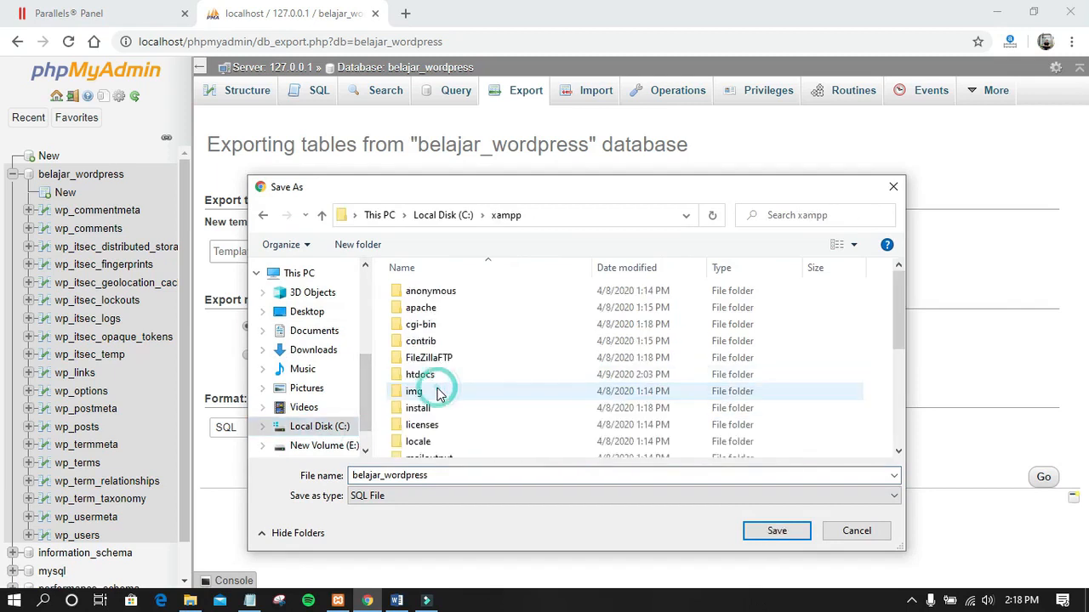
double_click(434, 380)
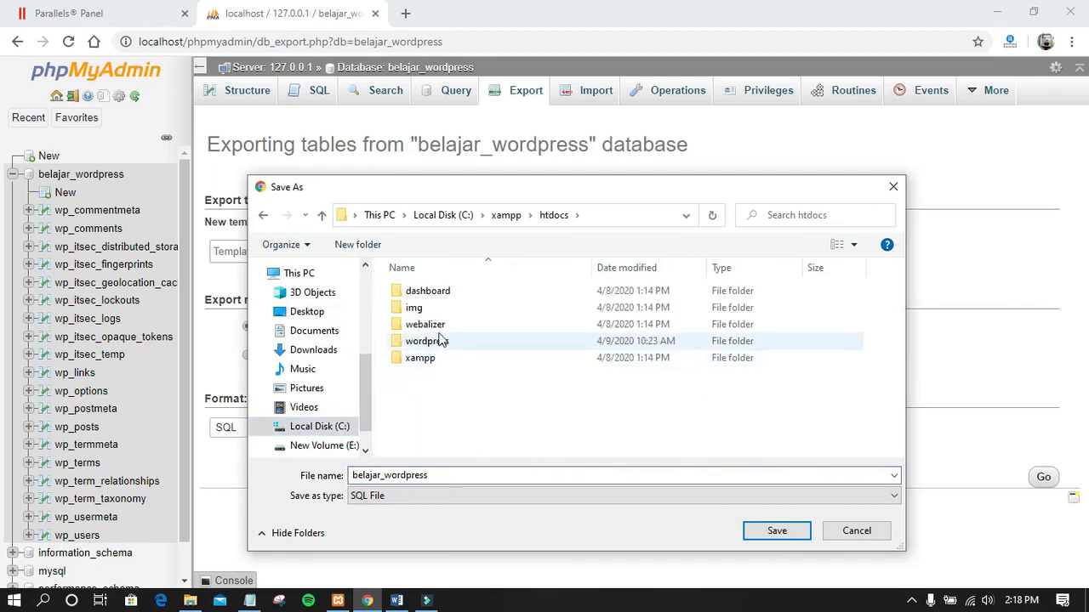
double_click(430, 341)
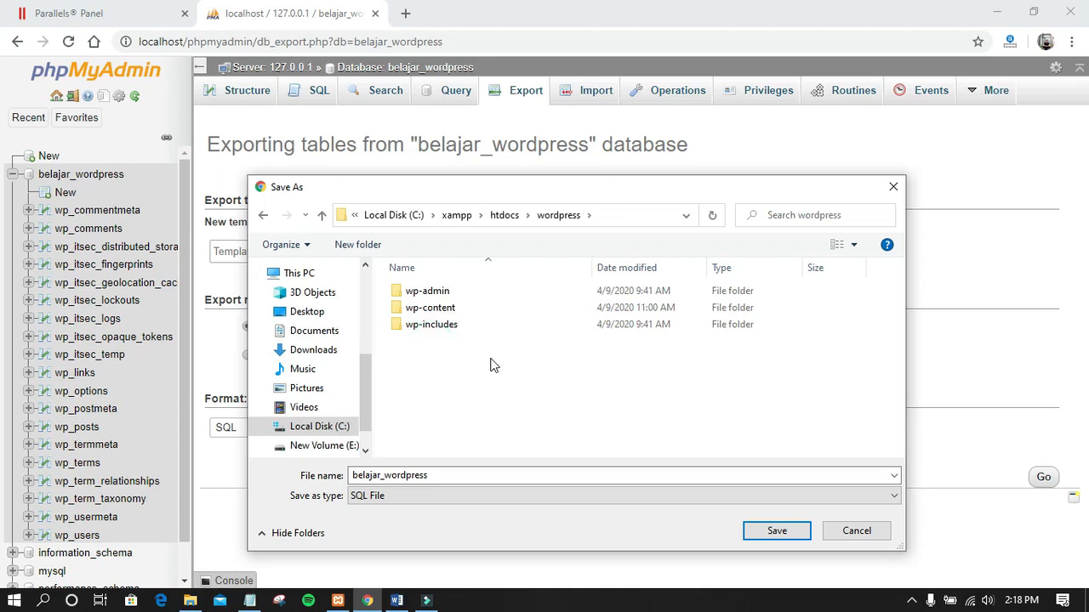
click(500, 215)
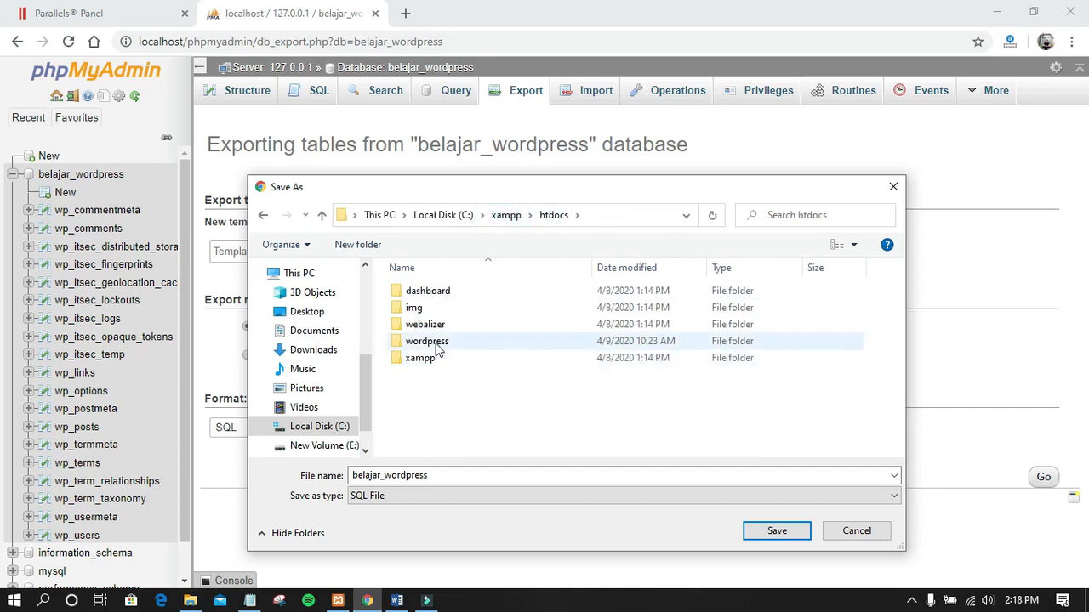
click(775, 531)
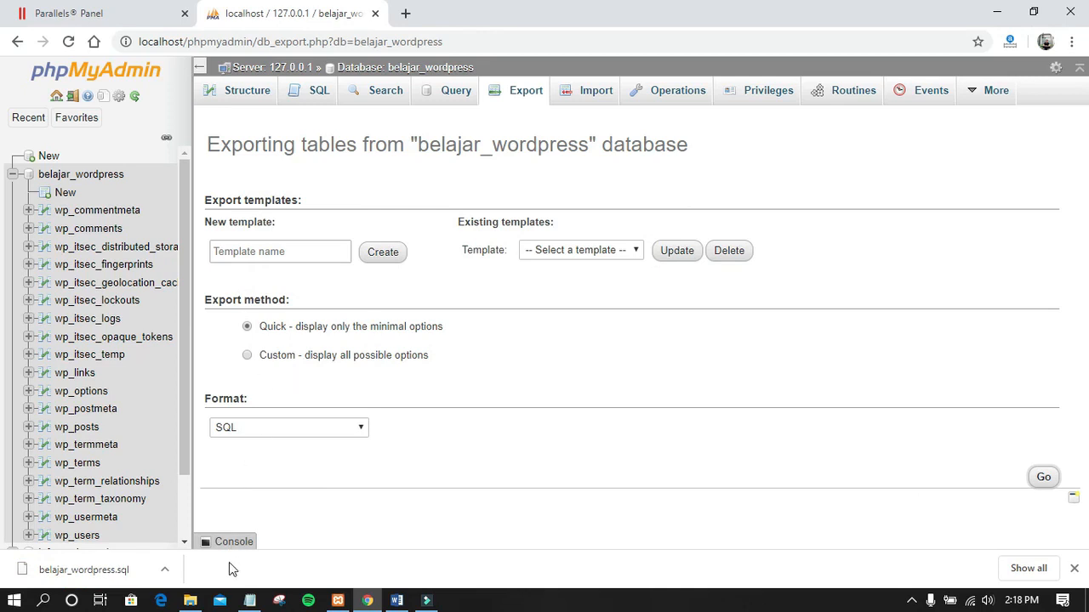
- Switch to File Explorer and open the wordpress folder in C:\xampp\htdocs
click(190, 601)
click(190, 600)
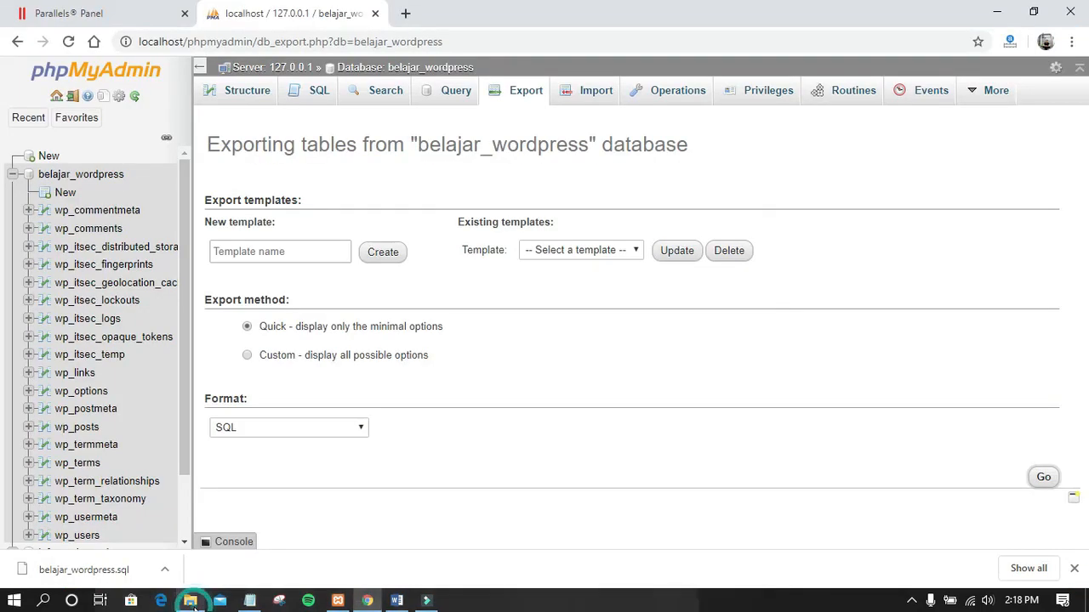
click(193, 595)
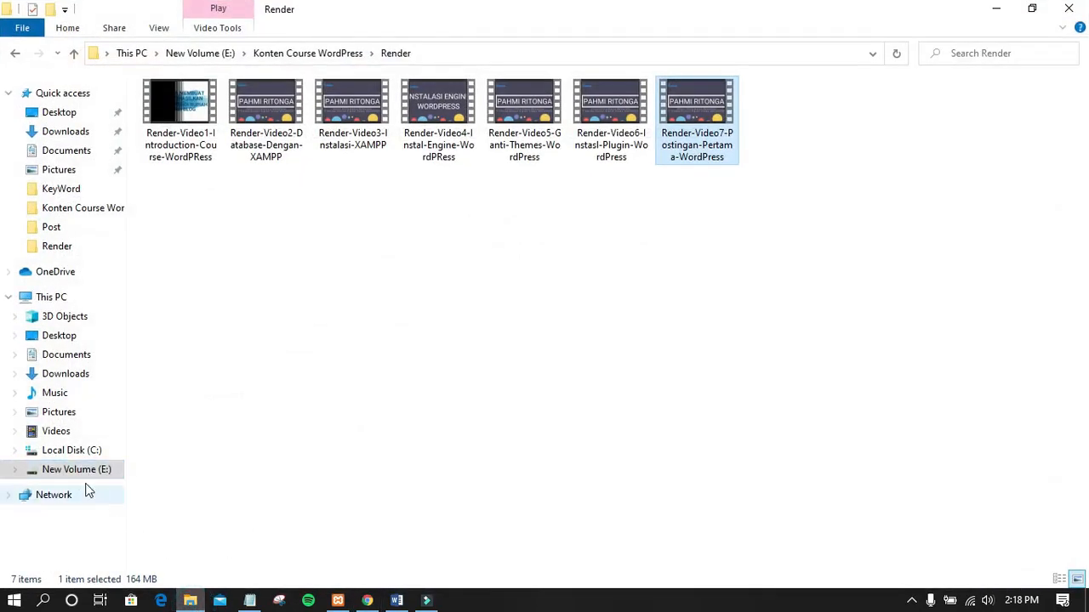
click(89, 453)
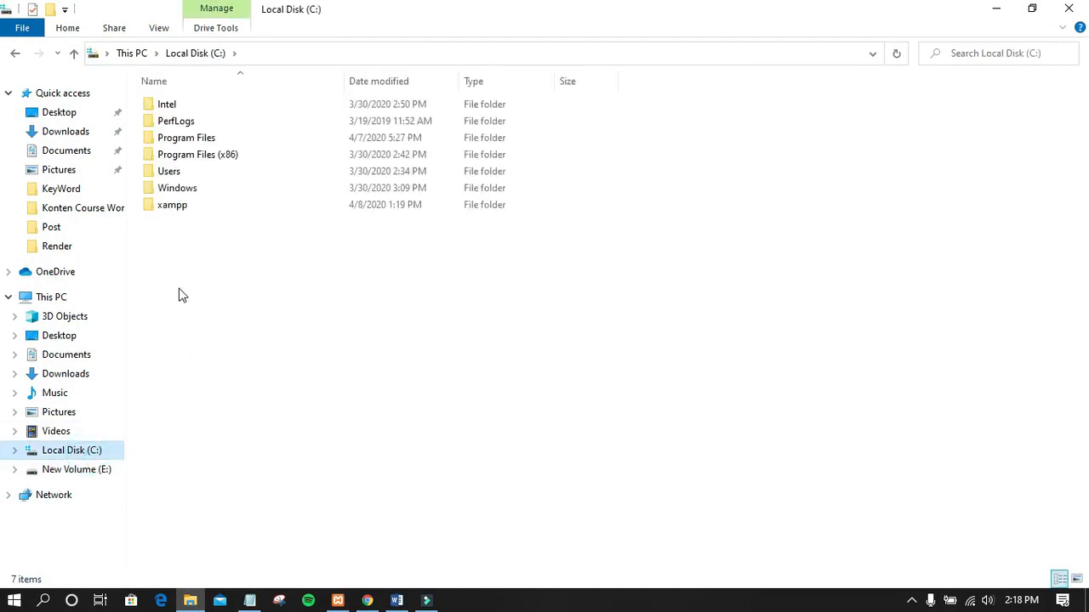
double_click(171, 206)
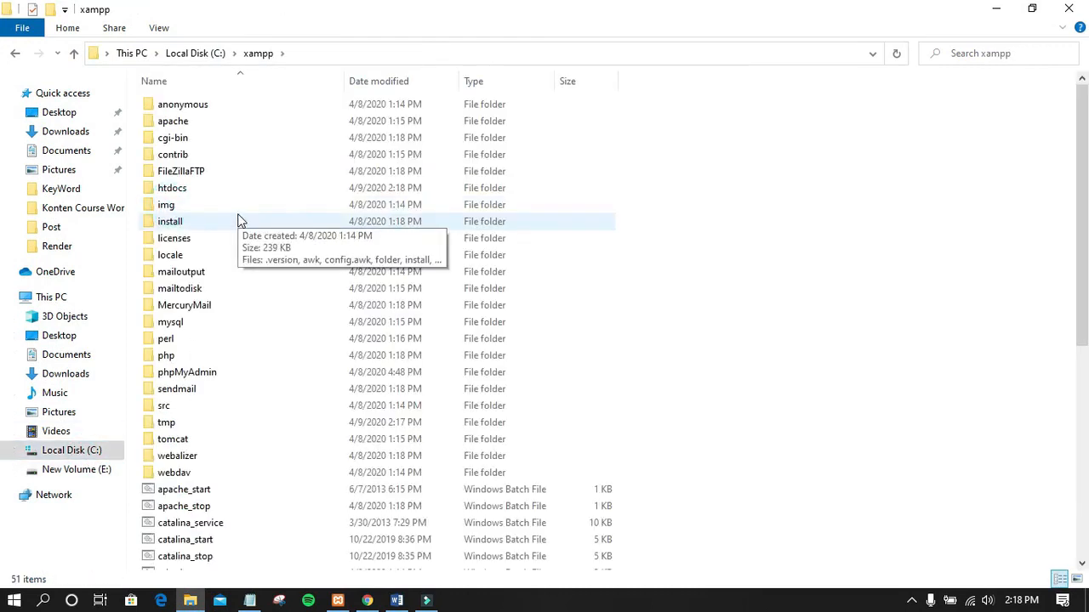
double_click(179, 192)
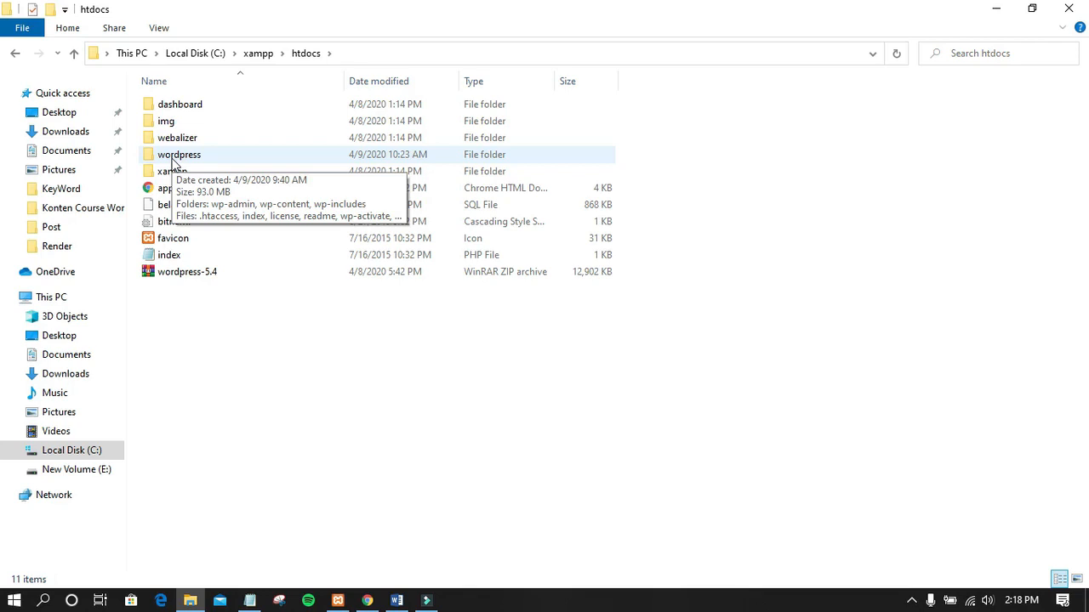
double_click(172, 161)
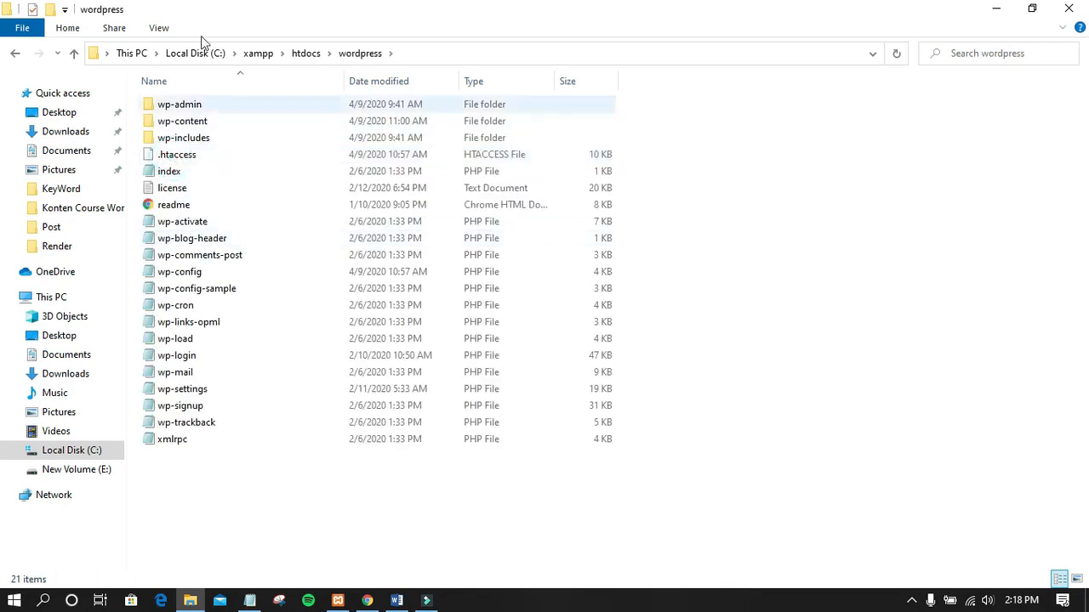
click(15, 55)
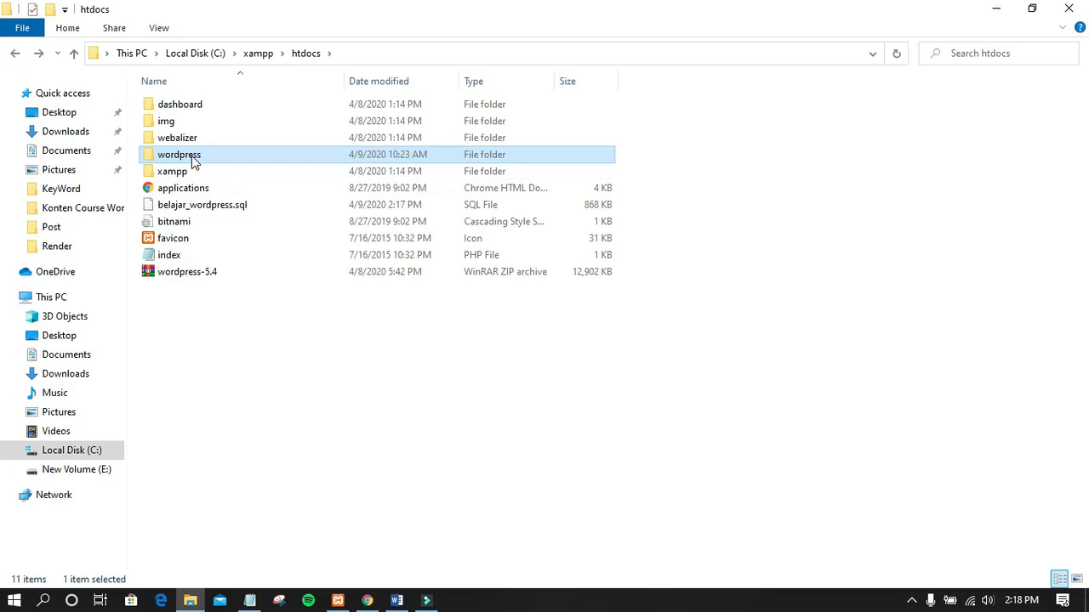
double_click(176, 155)
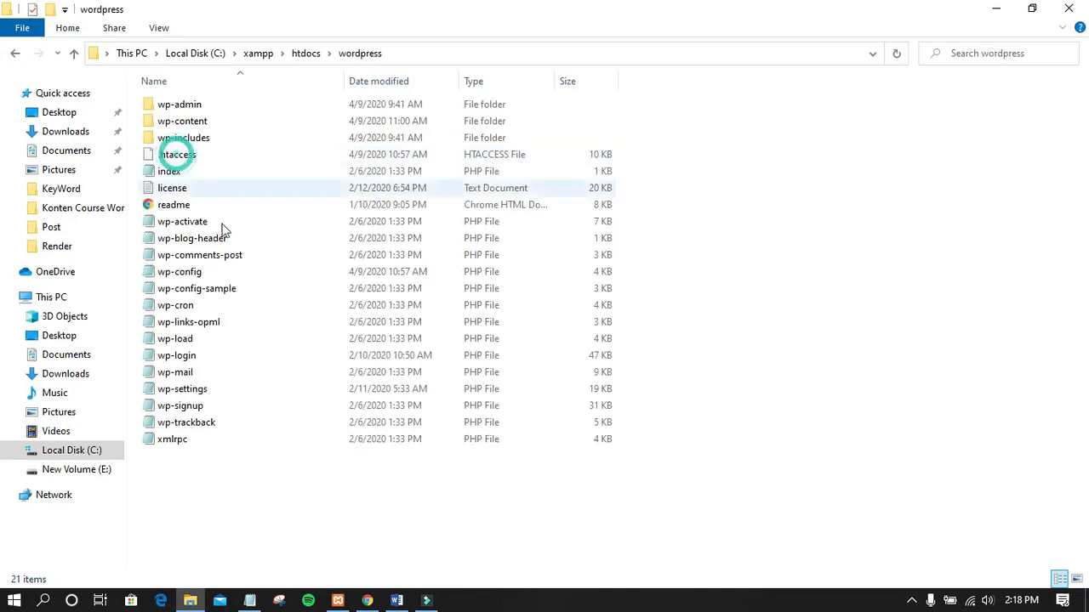
- Compress all files and folders of the wordpress folder into a ZIP archive named wordpress.zip
key(ctrl+a)
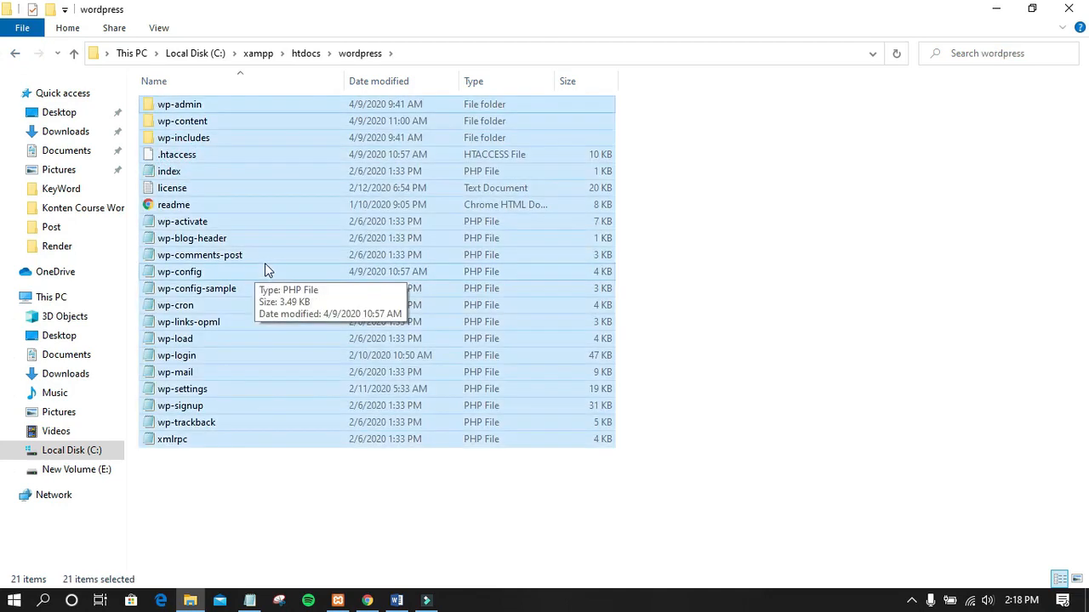
right_click(225, 191)
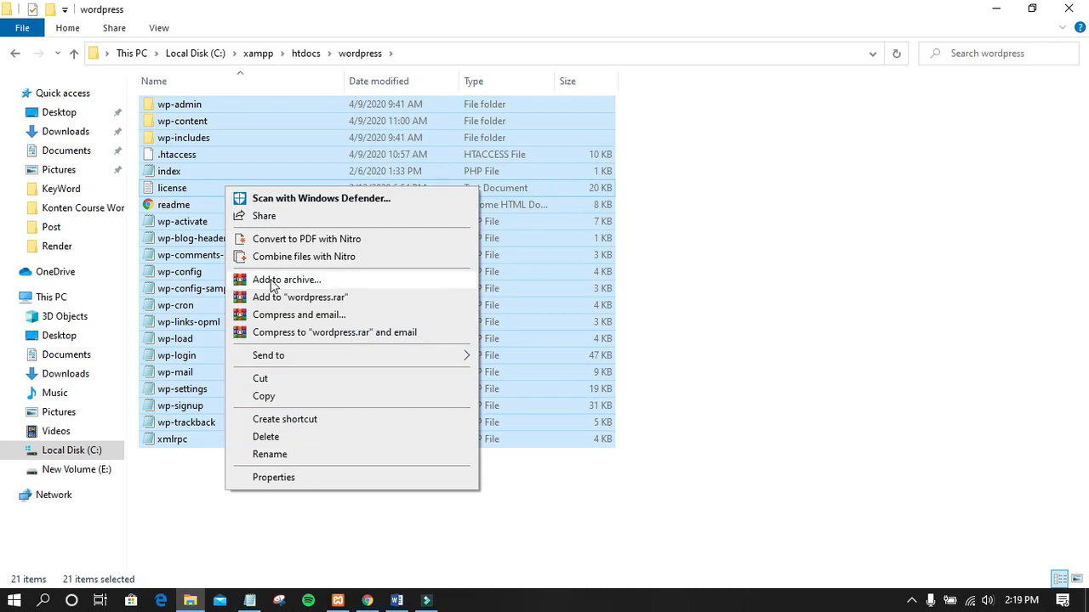
click(272, 283)
click(482, 285)
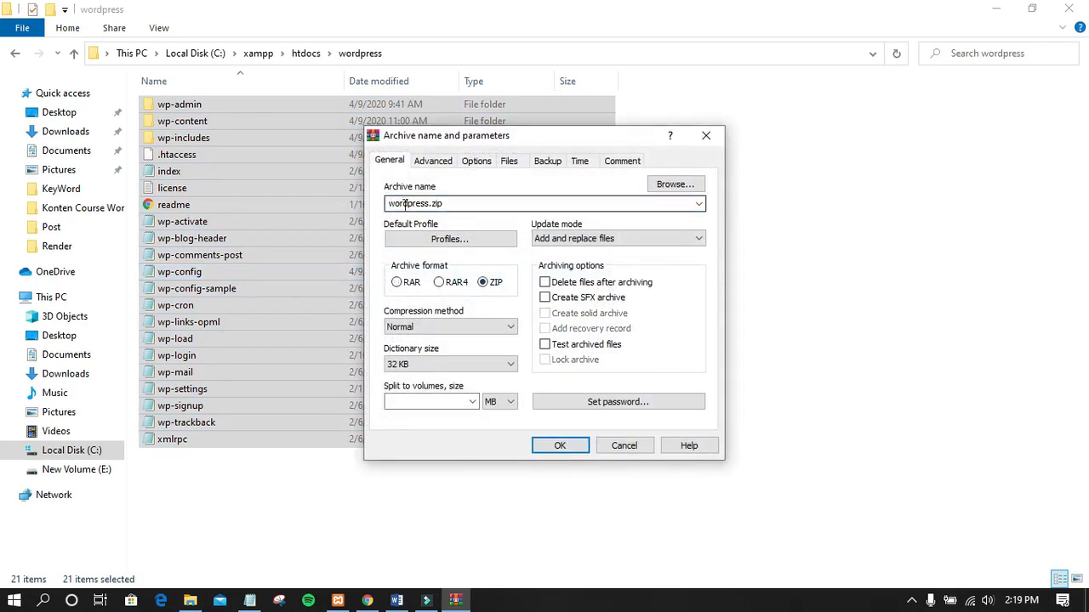
click(560, 451)
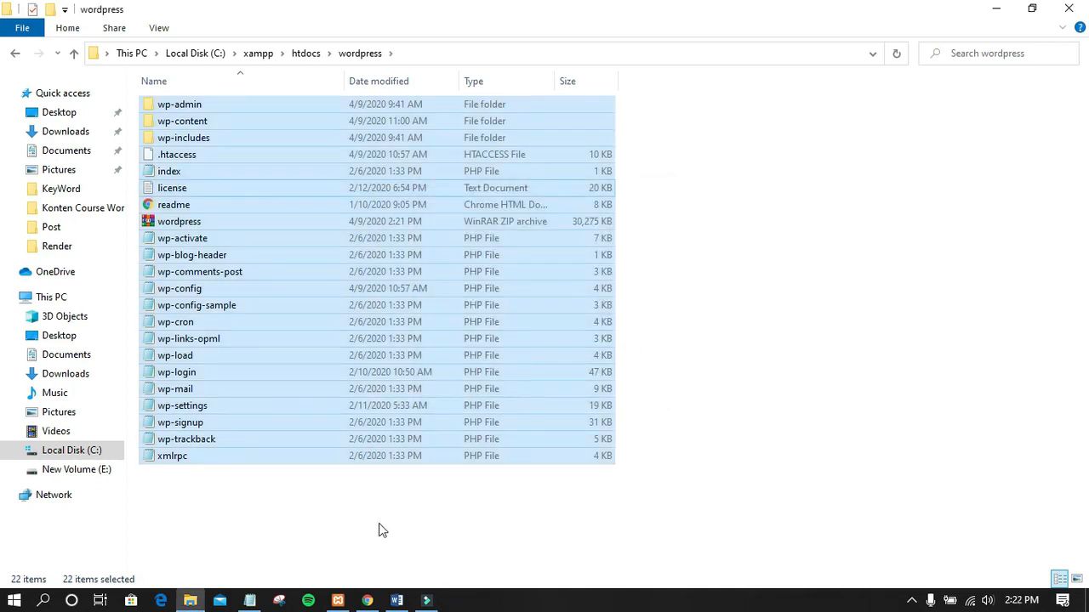
- Open the DB_WP text file from the Konten Course WordPress folder on drive E: and minimize File Explorer
click(304, 54)
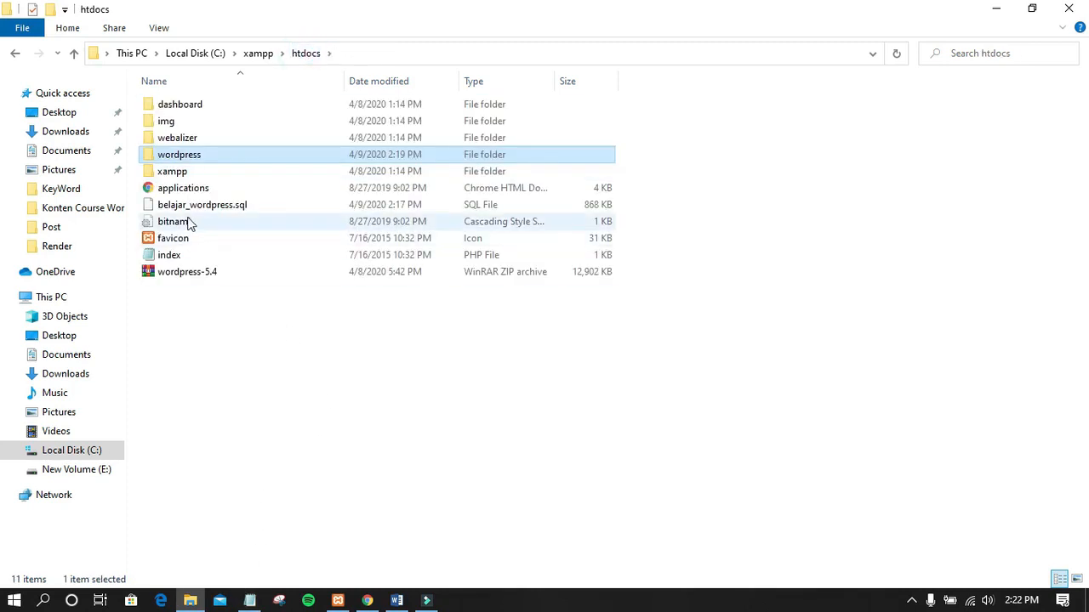
click(90, 472)
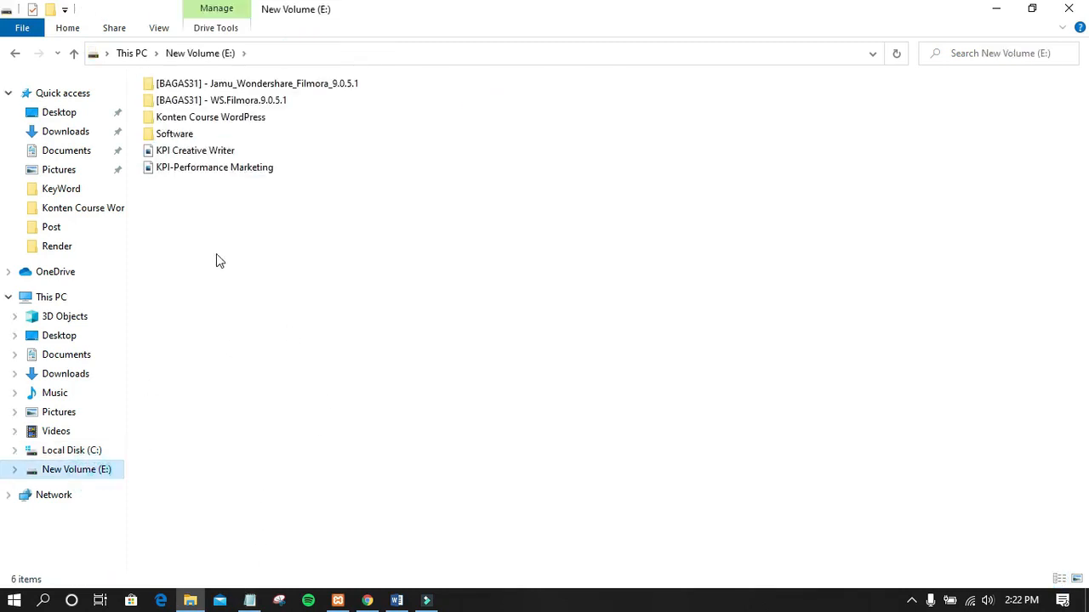
double_click(178, 134)
click(15, 52)
double_click(195, 113)
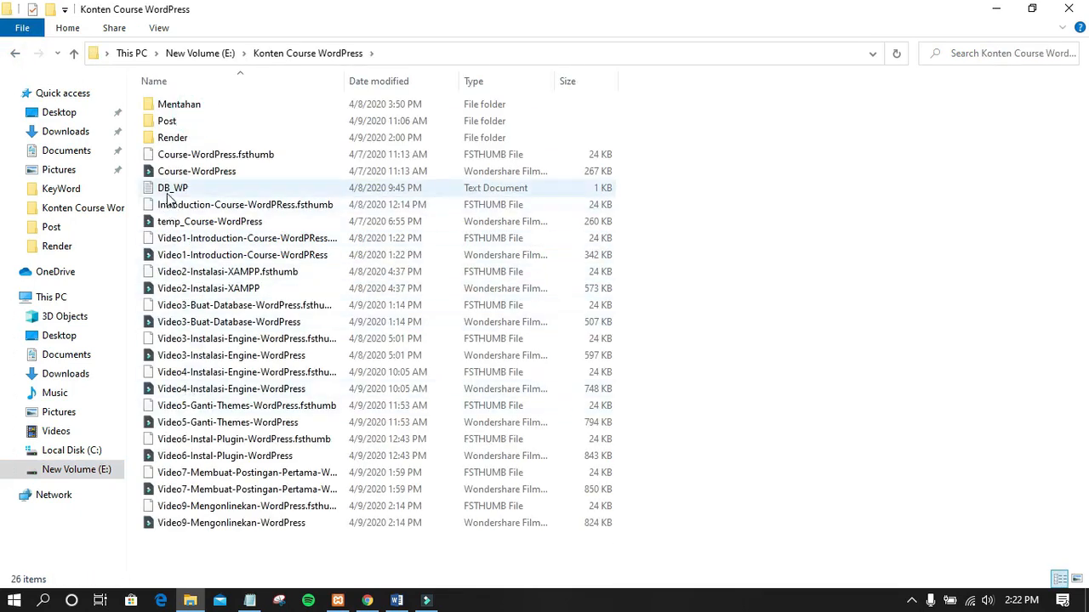
double_click(163, 188)
click(995, 8)
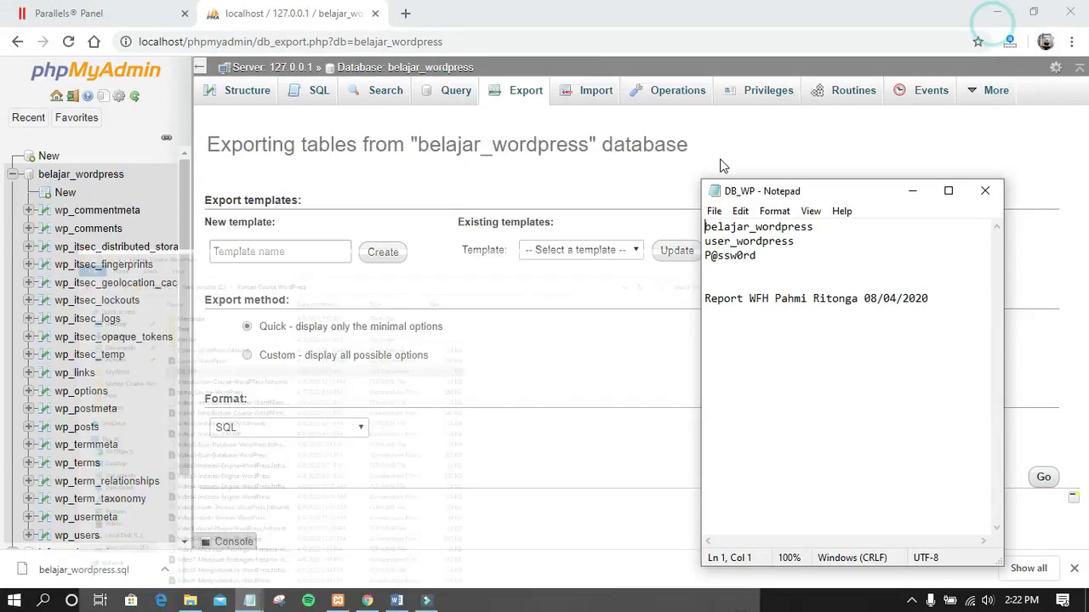
- Cut the report line below the database credentials out of the DB_WP note
click(797, 299)
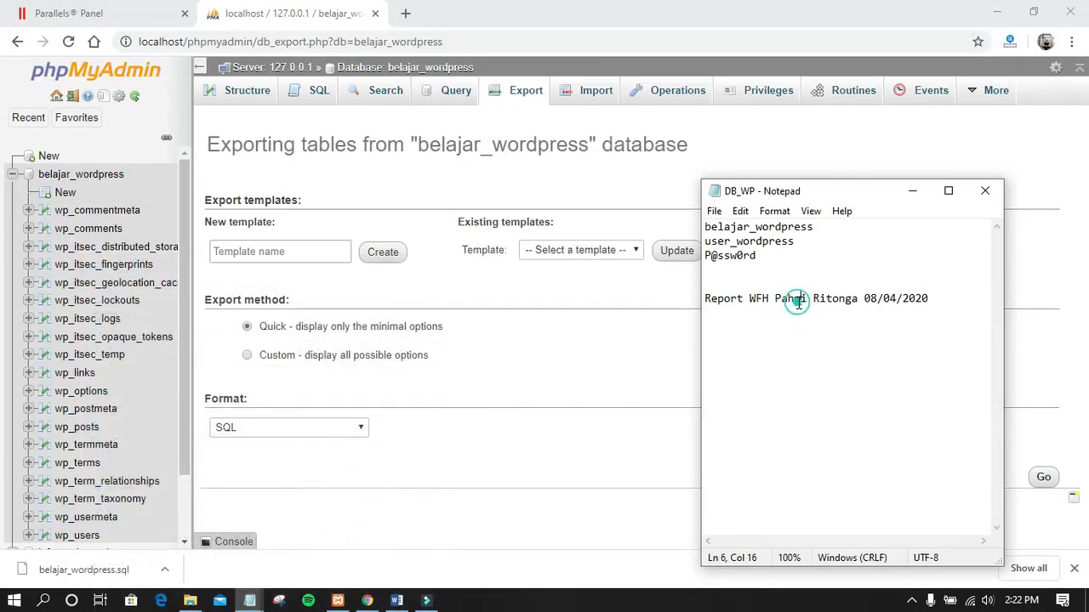
drag(931, 299, 693, 295)
key(ctrl+x)
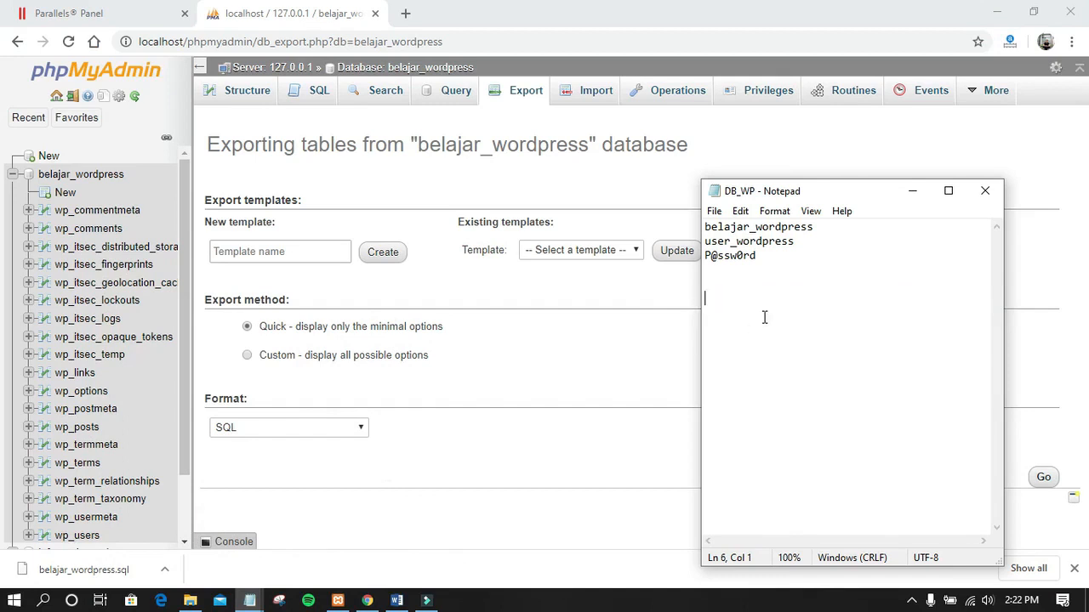
- Switch to Parallels Panel in the browser and open the live nextacademy.xyz website to check its current page
click(166, 21)
click(166, 9)
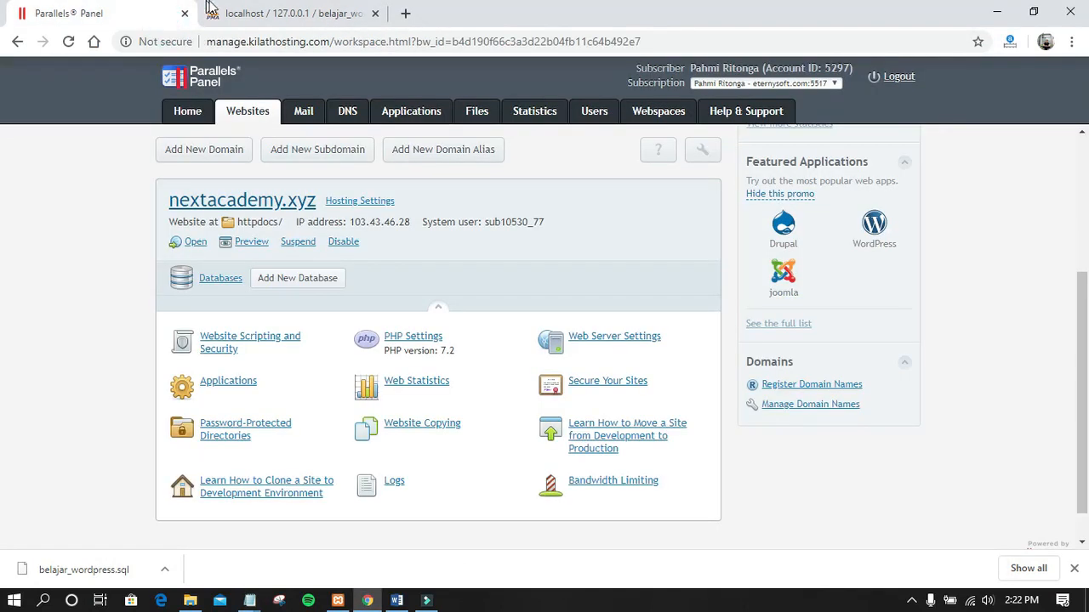
click(285, 15)
click(97, 8)
scroll(211, 328, up, 2)
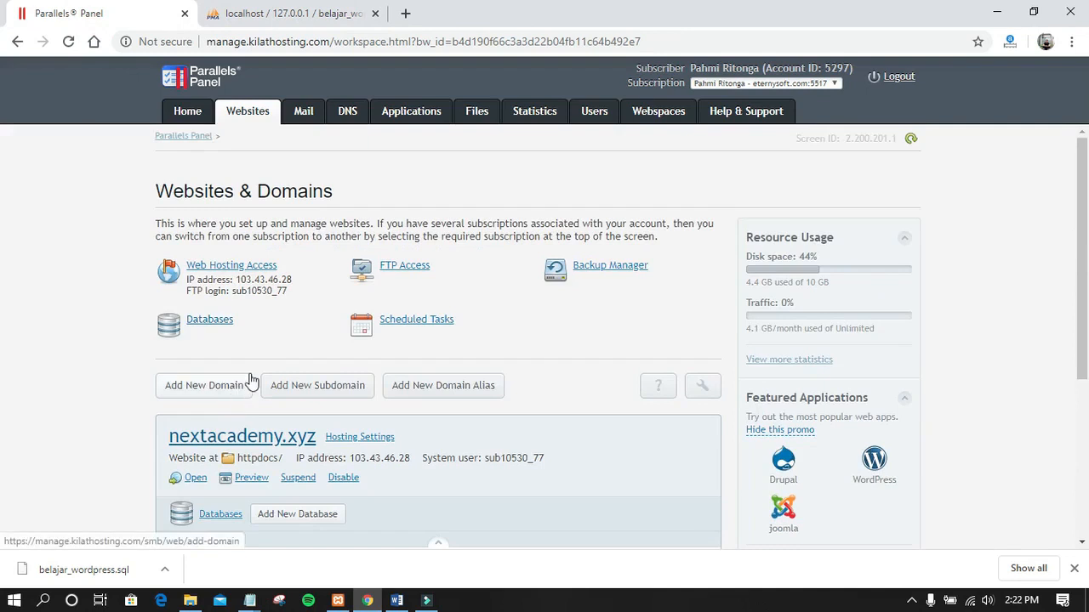
scroll(250, 382, down, 4)
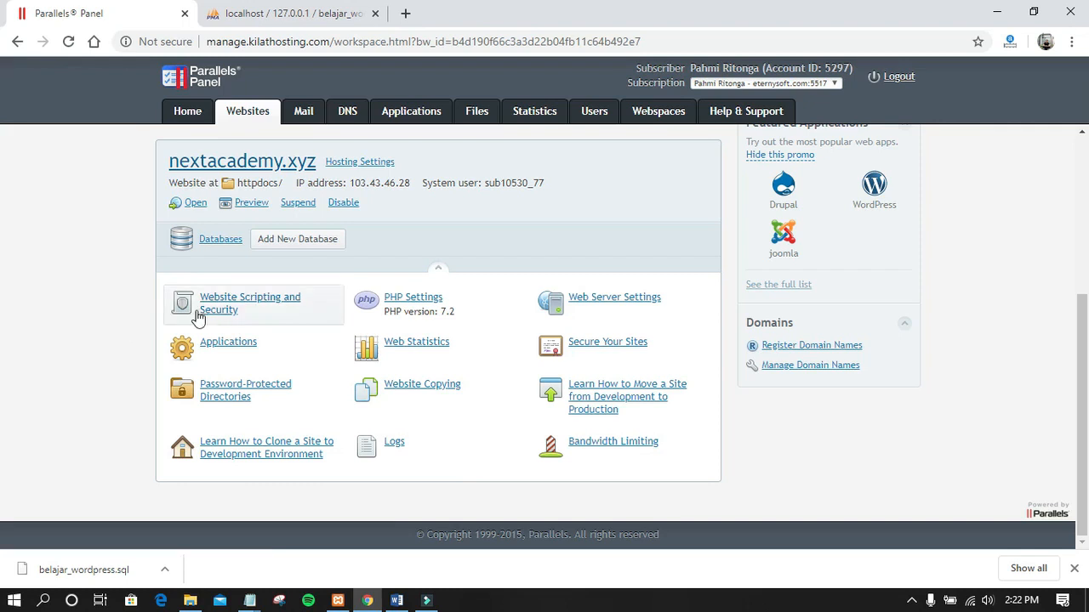
click(195, 206)
scroll(349, 334, down, 2)
scroll(370, 342, up, 2)
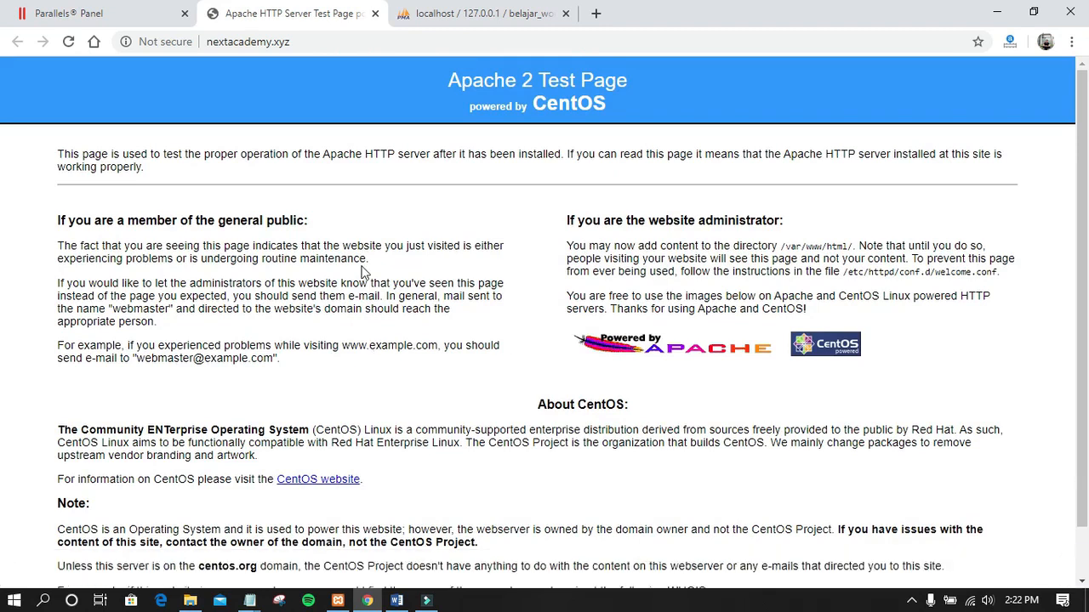
- Return to Parallels Panel and open the form for adding a new database to nextacademy.xyz
click(132, 7)
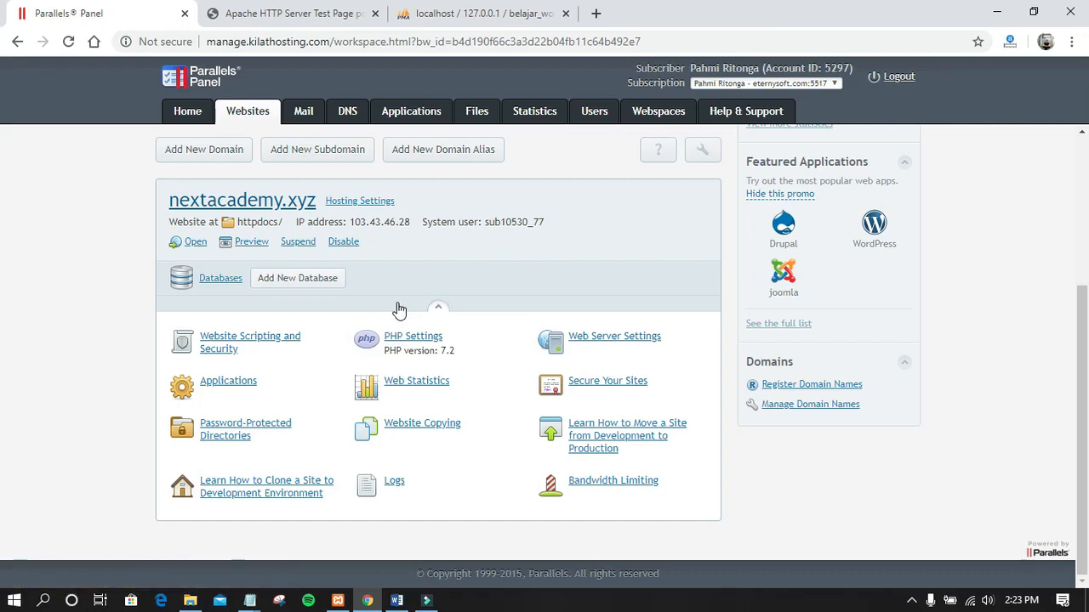
scroll(397, 309, up, 2)
scroll(397, 309, down, 2)
scroll(398, 308, up, 3)
scroll(397, 309, down, 3)
click(281, 284)
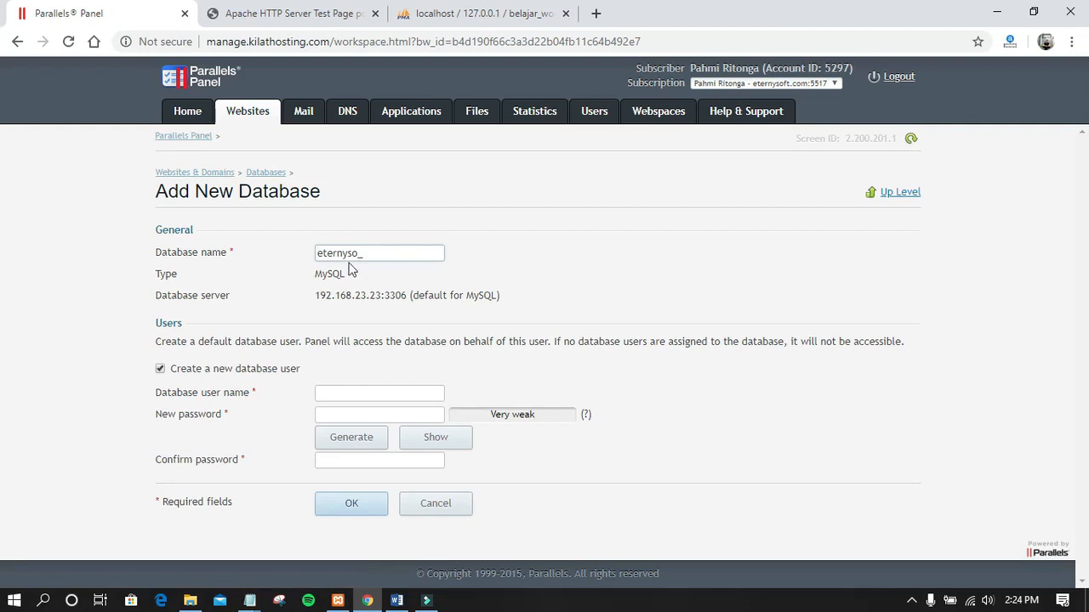
- Replace the database name prefix with belajar_wordpress, copied from the first line of the DB_WP note
double_click(376, 254)
key(BackSpace)
mouse_move(274, 554)
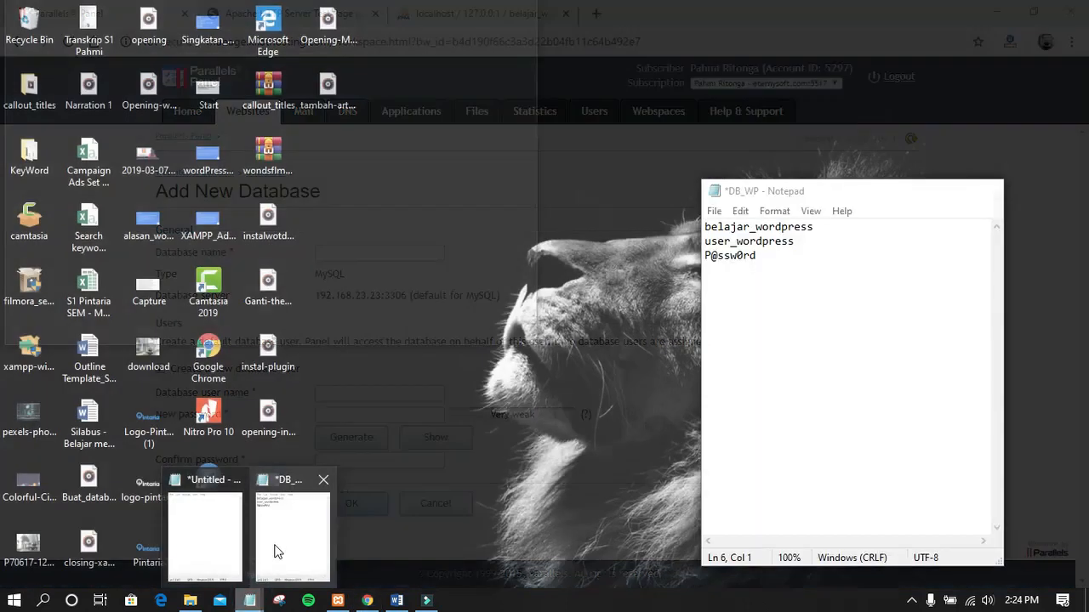
click(303, 529)
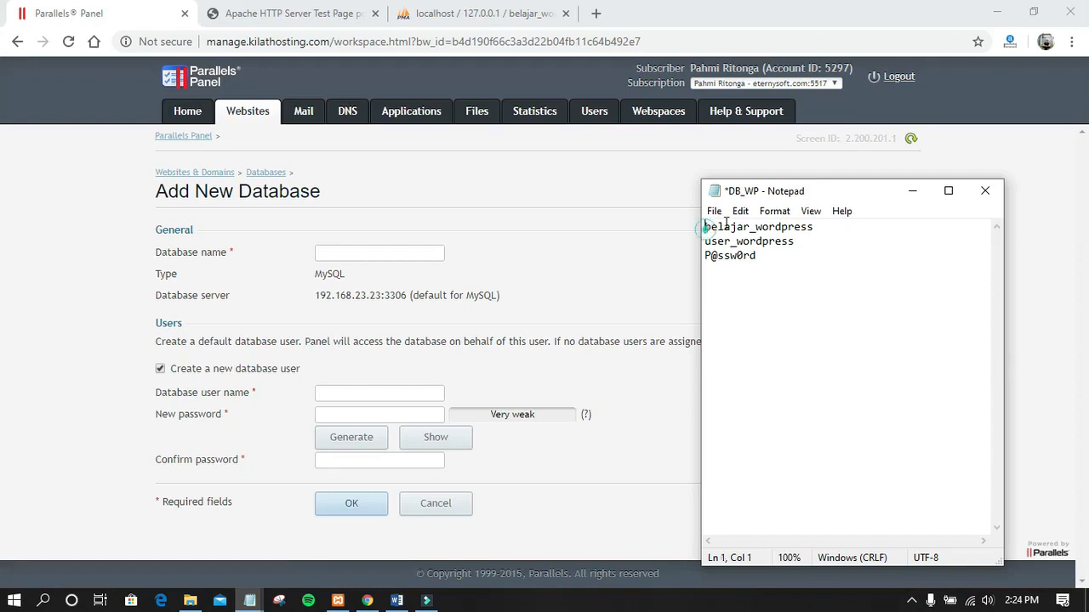
drag(705, 227, 834, 223)
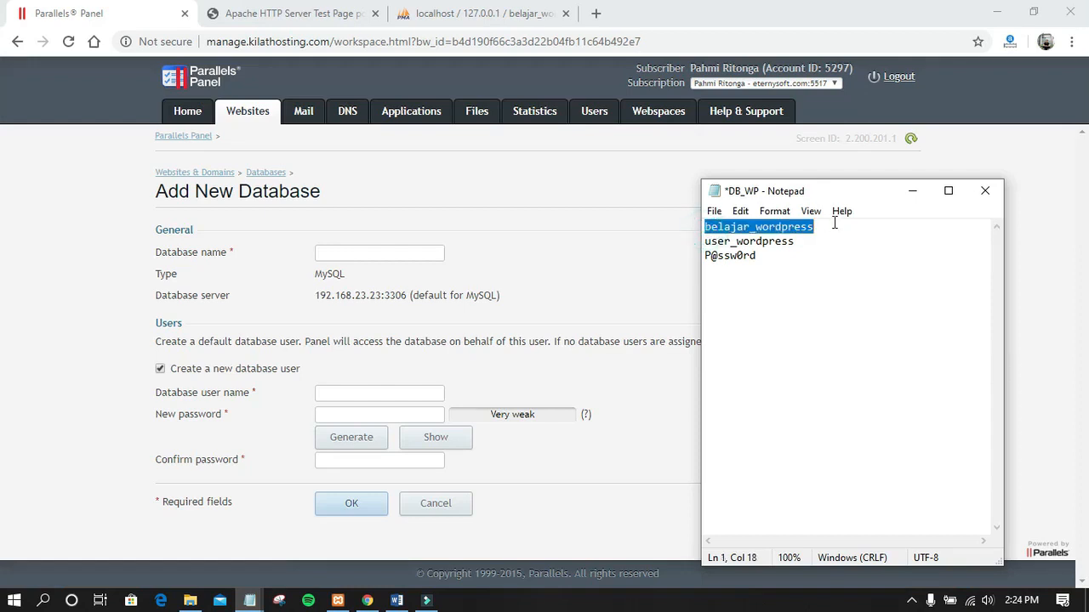
click(408, 253)
key(ctrl+v)
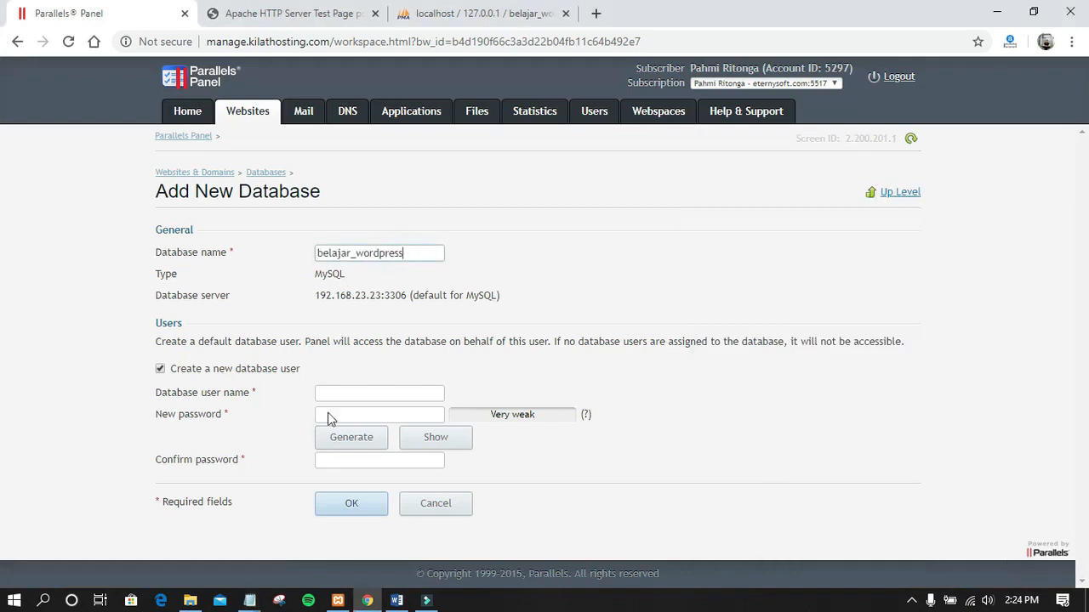
- Copy user_wordpress from the DB_WP note and enter it as the database user name
mouse_move(249, 602)
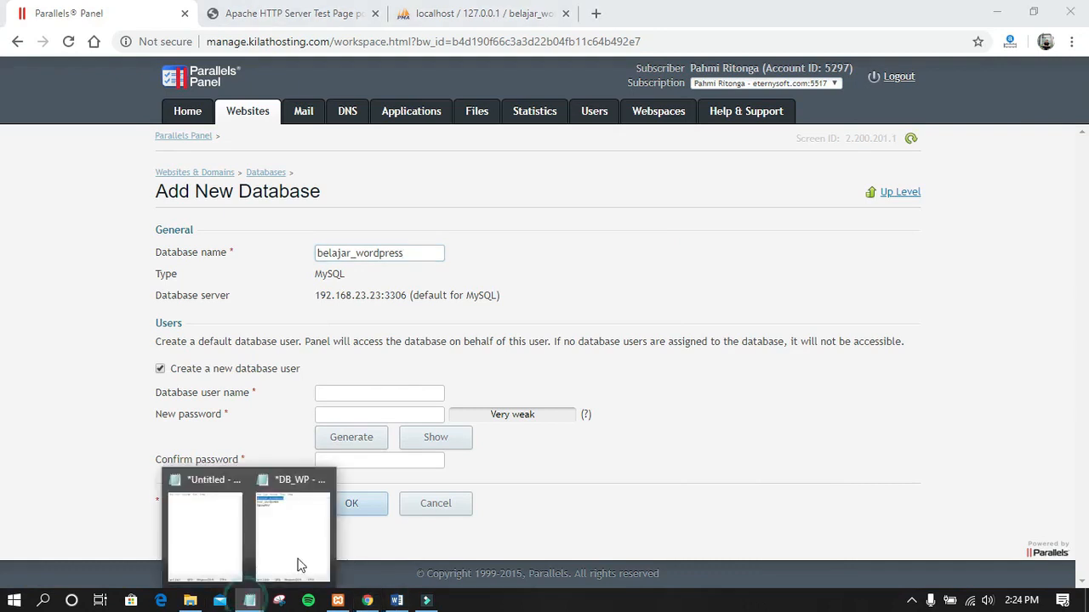
click(289, 546)
mouse_move(703, 246)
mouse_down()
mouse_move(790, 244)
mouse_move(704, 242)
mouse_up()
click(798, 244)
key(ctrl+c)
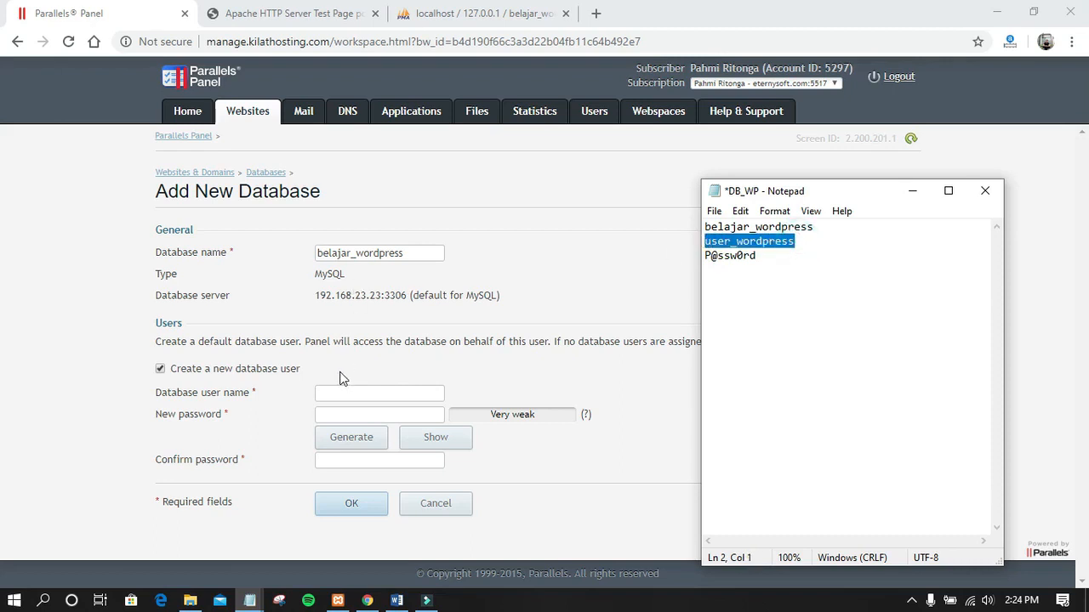
click(352, 392)
key(ctrl+v)
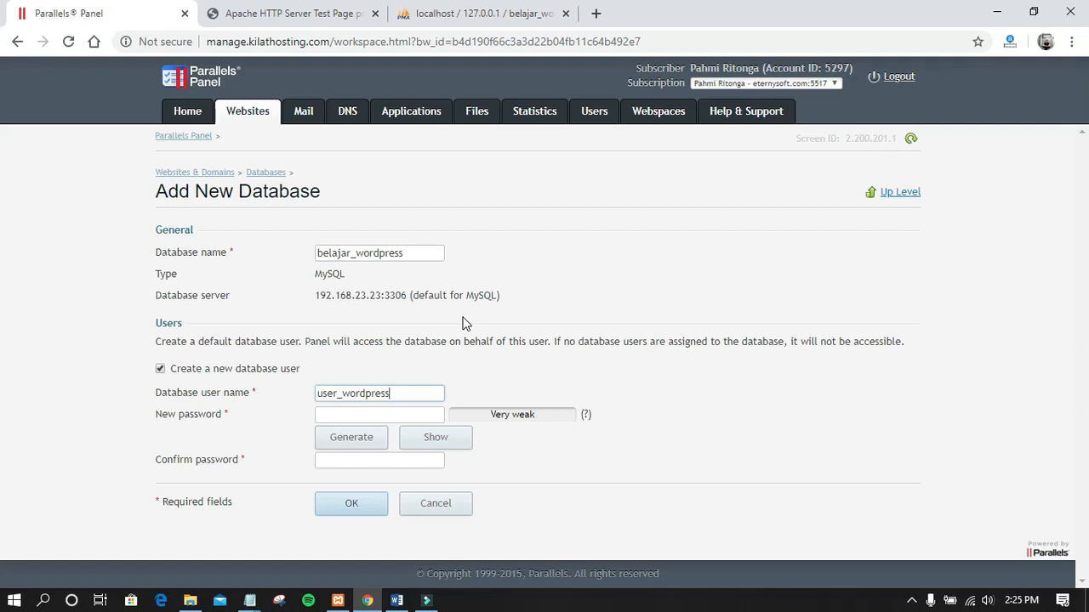
- Generate a trial password for the database user, reveal it and hide it again
click(348, 439)
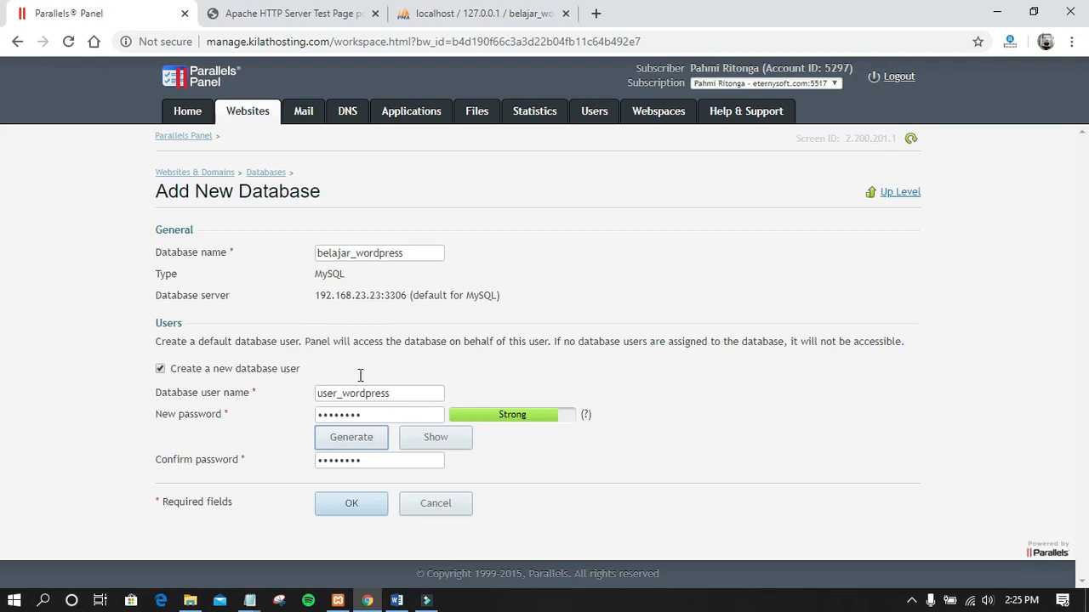
click(446, 448)
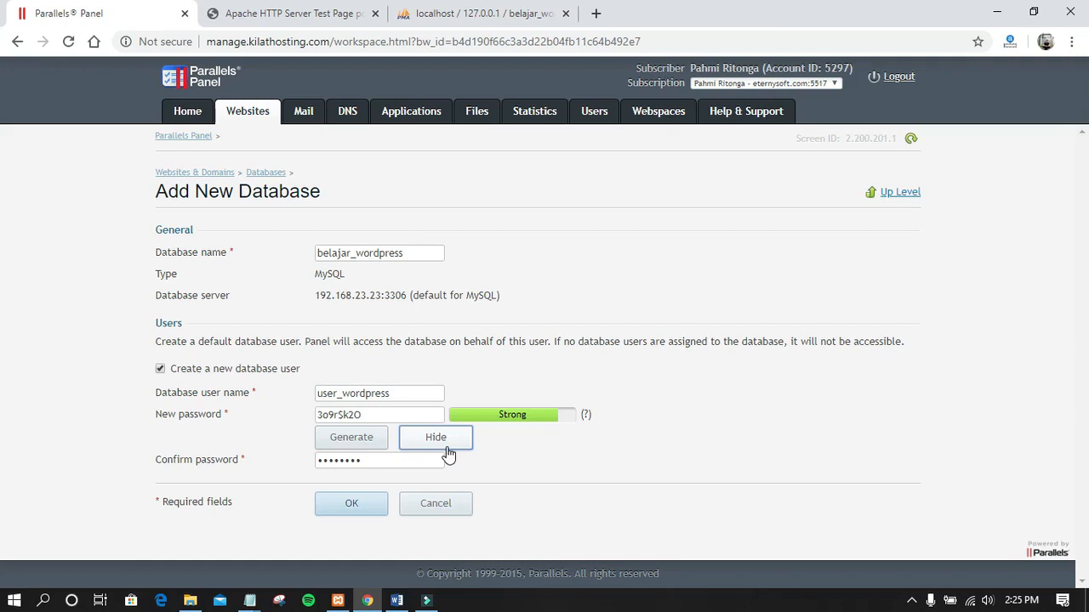
click(447, 453)
- Generate a fresh password for the database user, reveal it to copy it, and mask it again
click(352, 440)
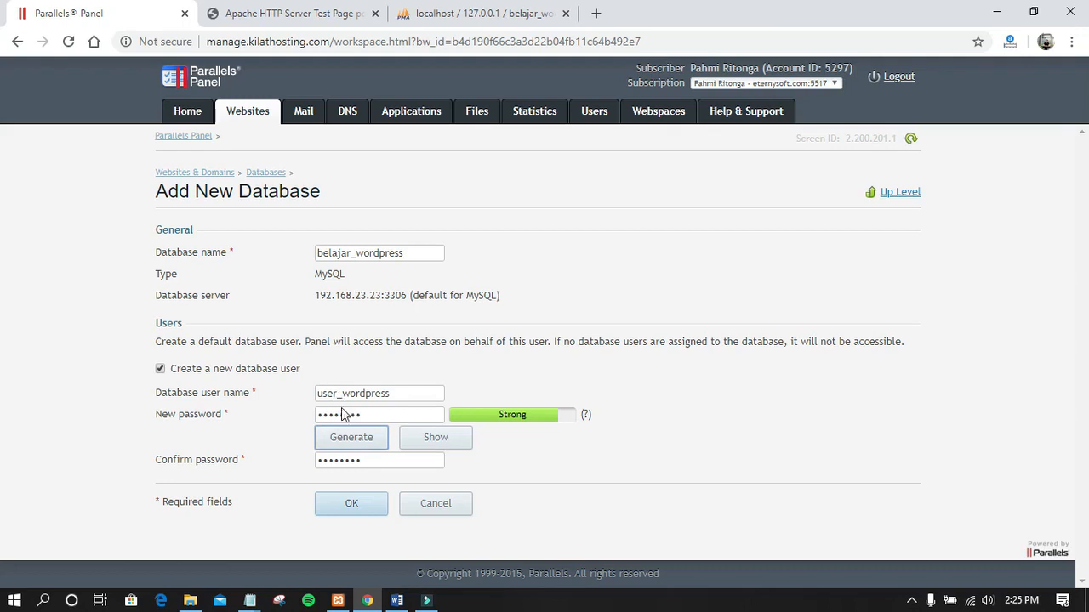
click(453, 449)
double_click(389, 416)
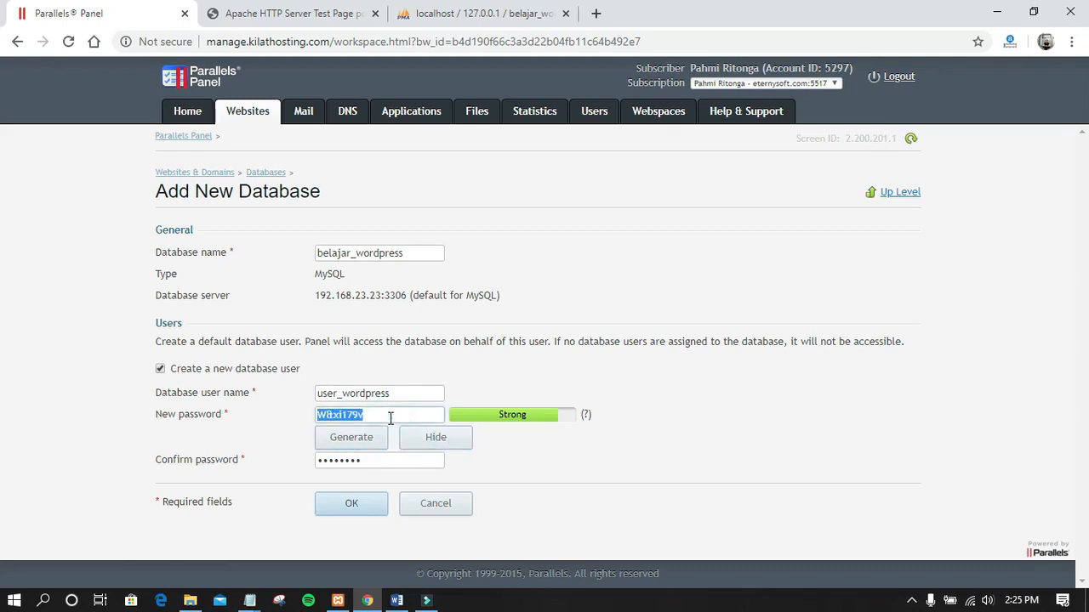
click(444, 454)
- Replace the password line in the DB_WP note with the copied database user password and return to the database form
click(251, 602)
click(291, 558)
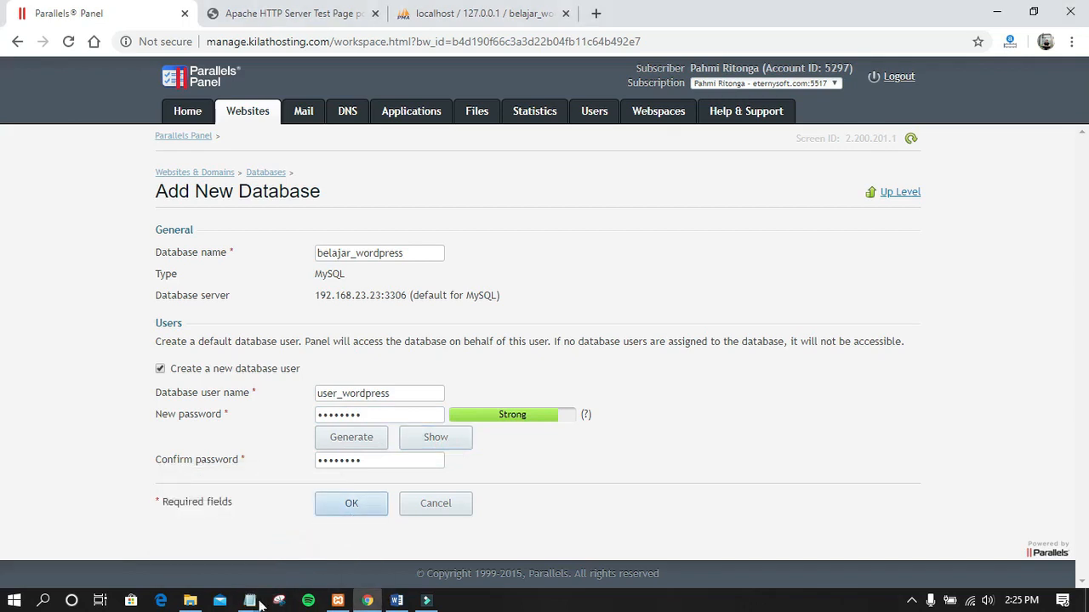
click(256, 601)
click(313, 521)
click(761, 254)
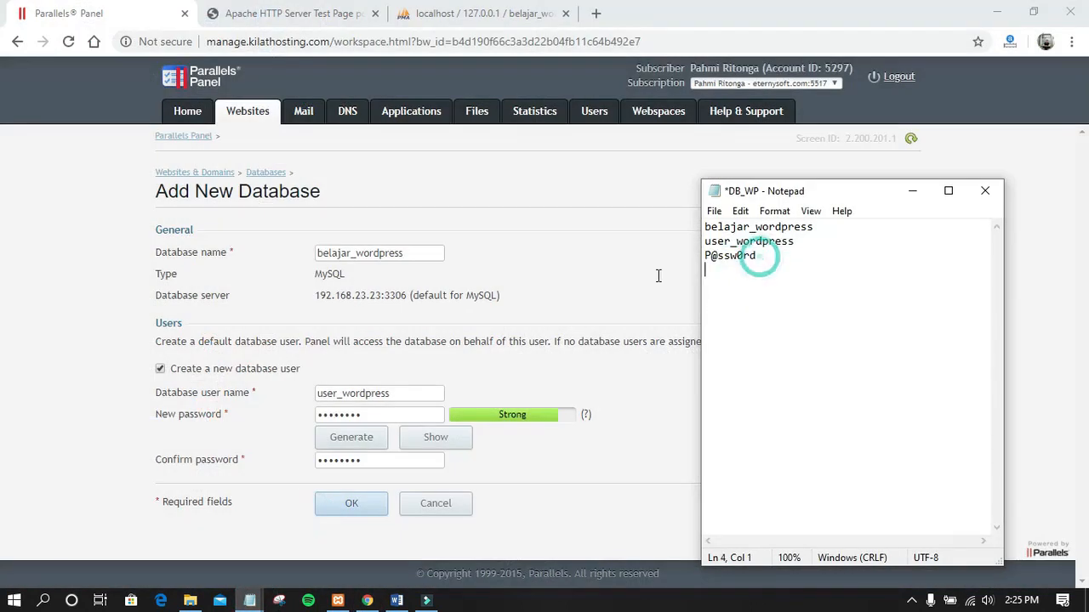
double_click(754, 255)
key(ctrl+v)
click(566, 478)
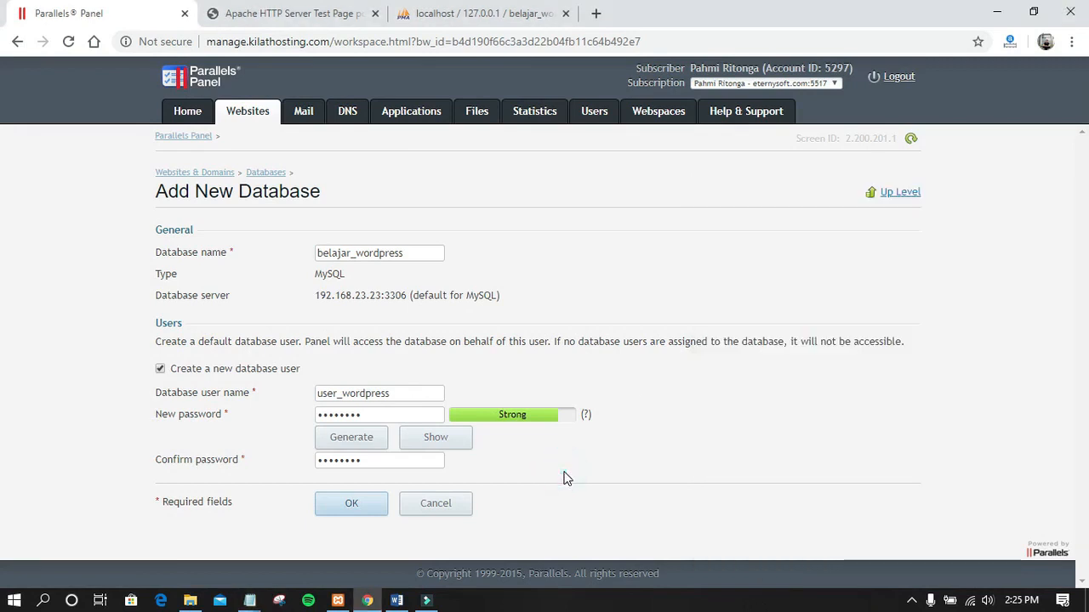
- Copy the database server address 192.168.23.23:3306 into the DB_WP note, leaving a blank line below the password
click(348, 503)
drag(316, 297, 408, 299)
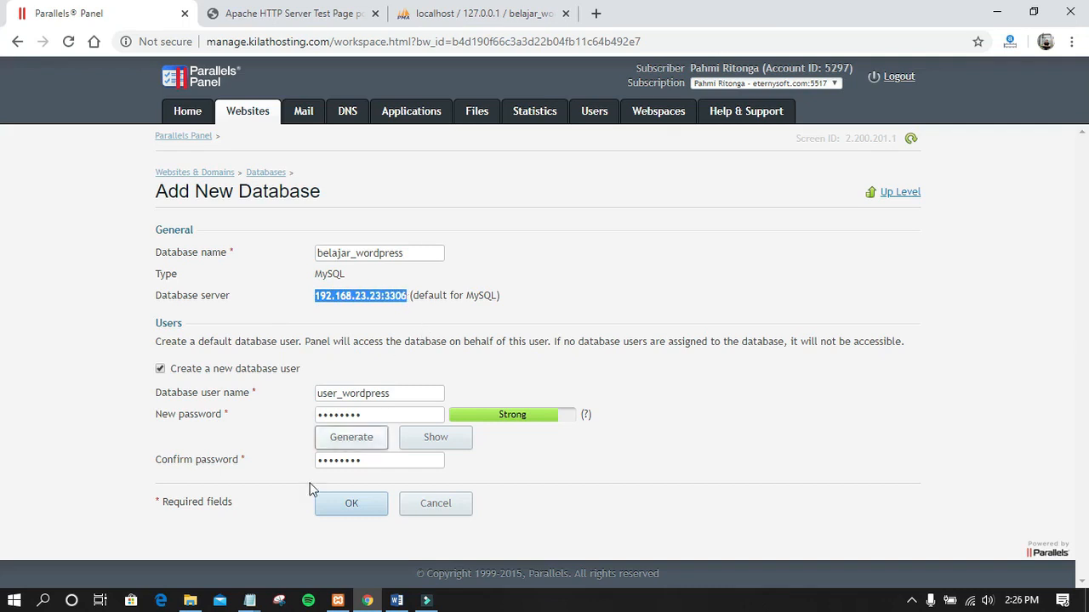
click(249, 601)
click(289, 515)
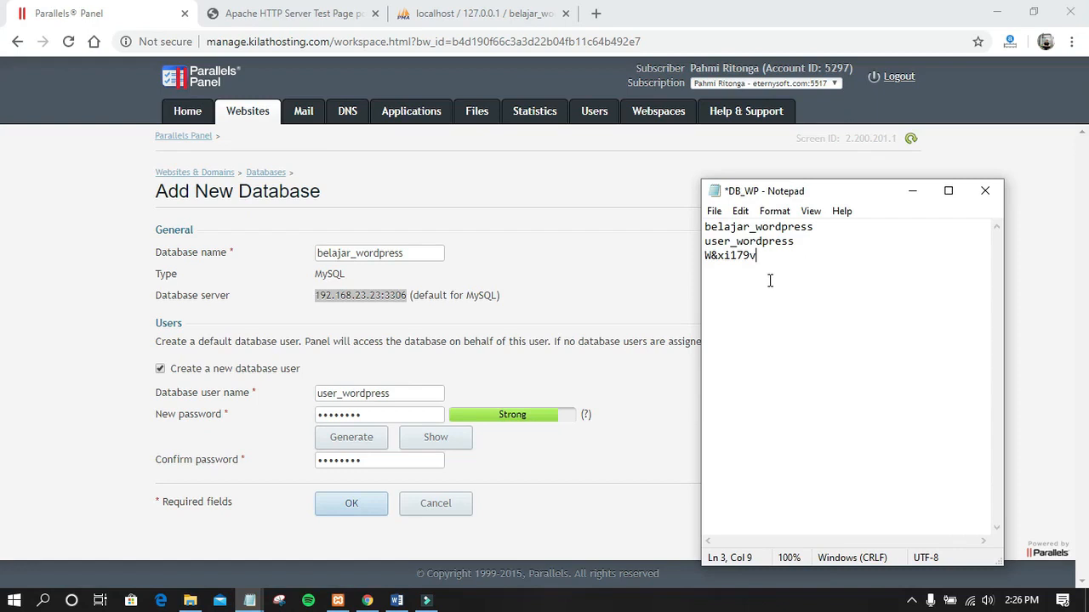
key(Return)
key(Return)
key(ctrl+v)
drag(836, 287, 633, 284)
click(840, 286)
drag(843, 286, 703, 284)
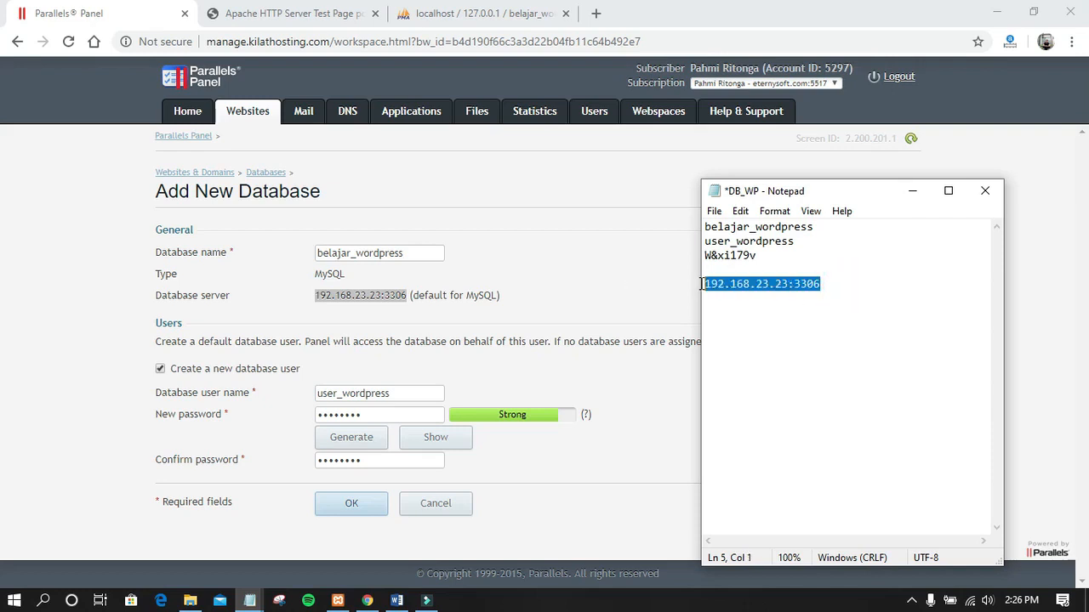
click(779, 297)
- Create the belajar_wordpress database from the completed form and open it in Webadmin
click(570, 287)
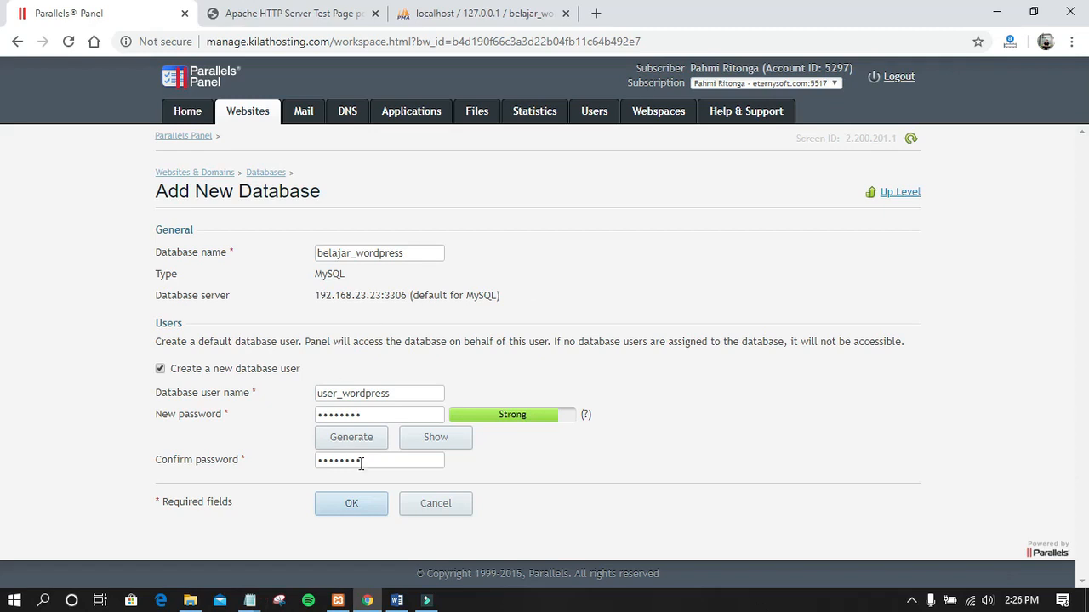
click(349, 507)
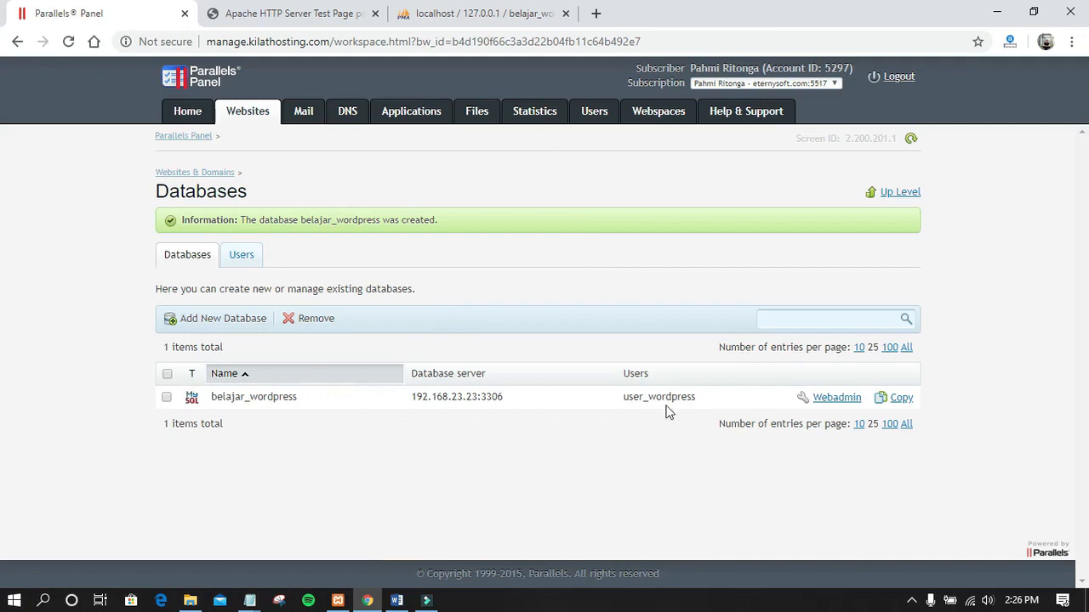
click(834, 400)
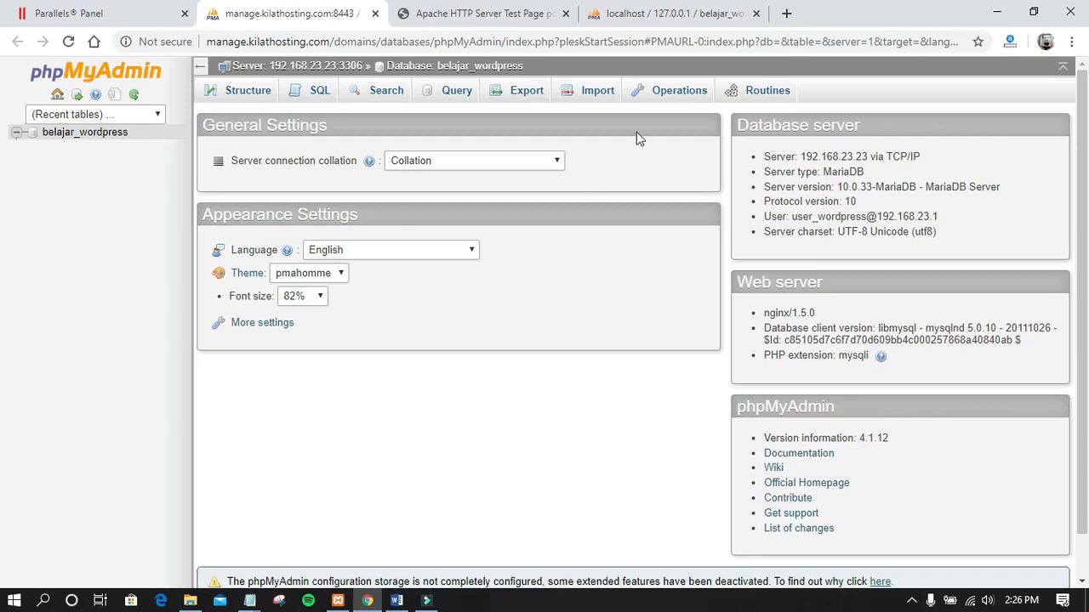
- Choose belajar_wordpress.sql from C:\xampp\htdocs as the file to import into the online belajar_wordpress database
click(62, 136)
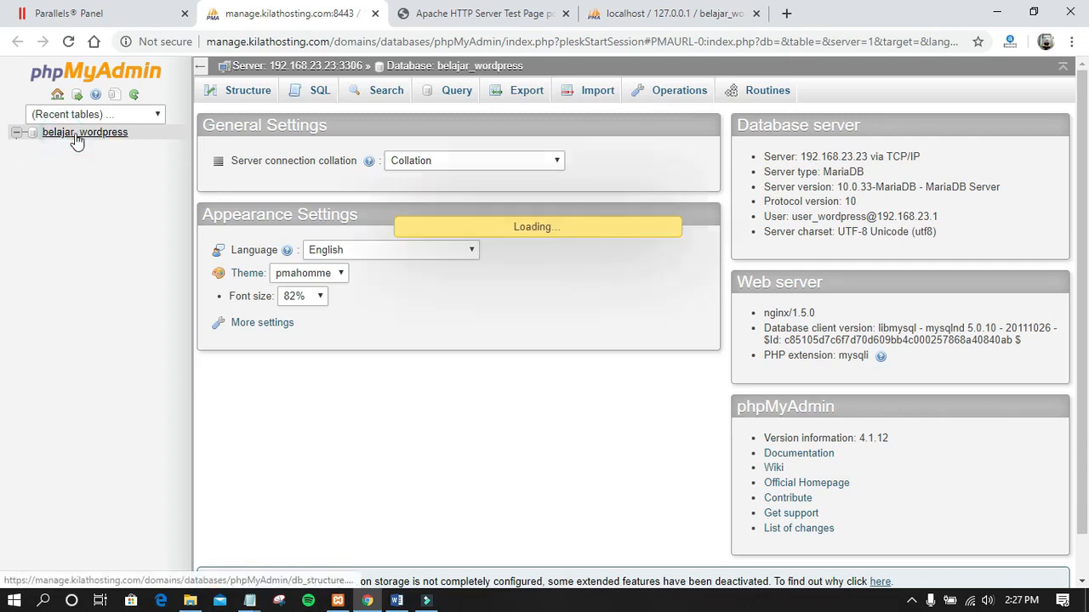
click(595, 94)
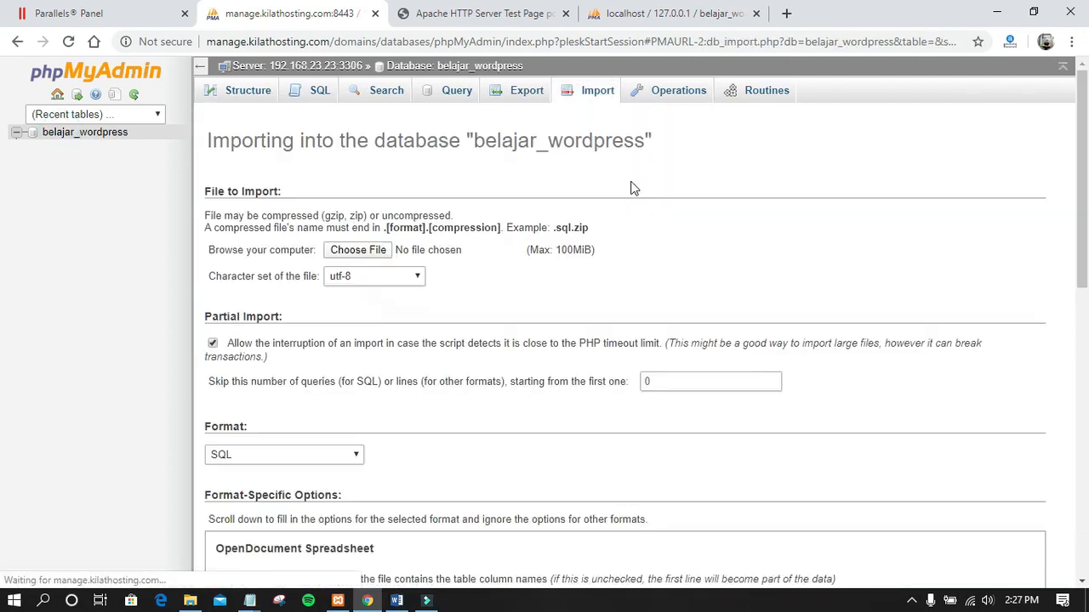
click(357, 251)
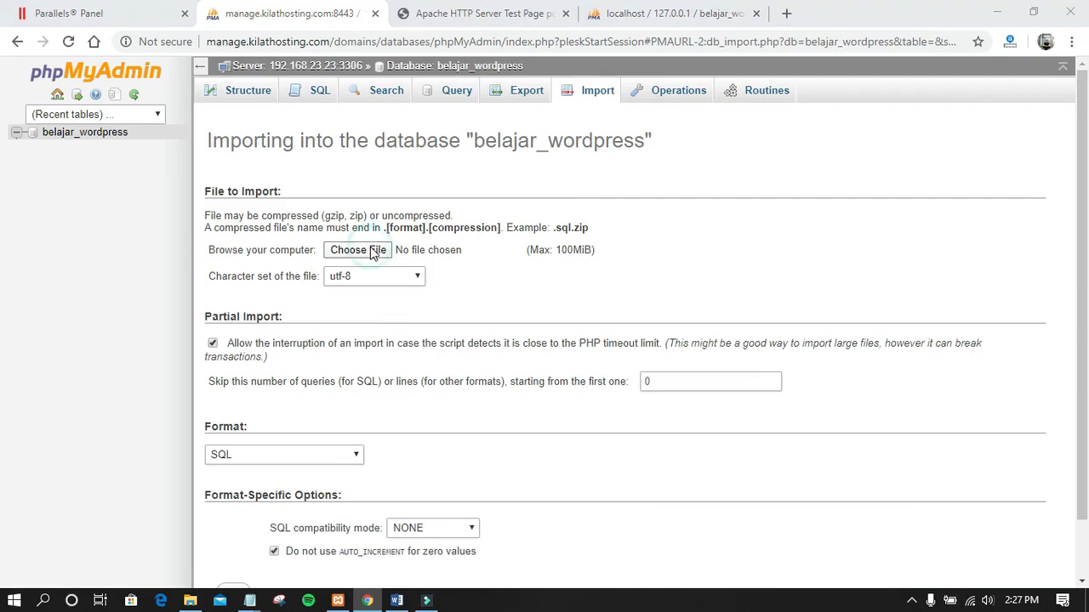
click(318, 472)
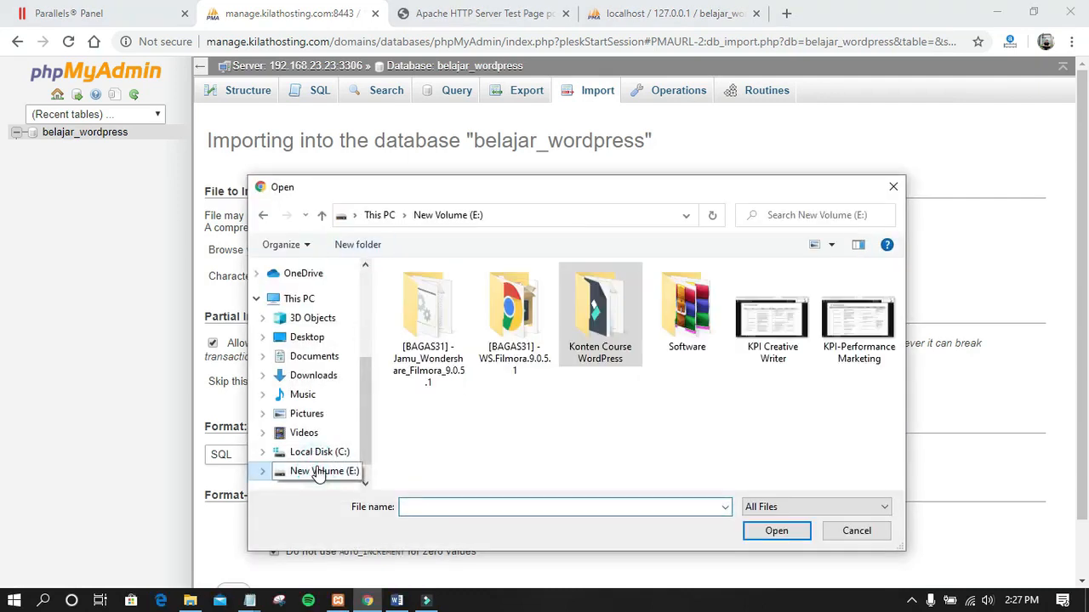
click(317, 452)
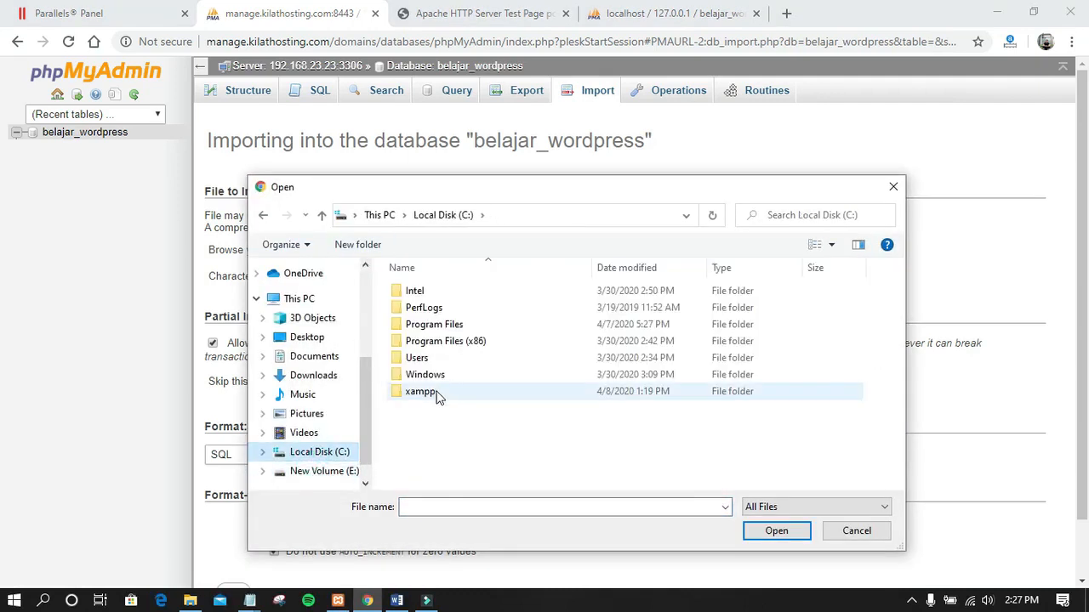
double_click(435, 392)
double_click(422, 376)
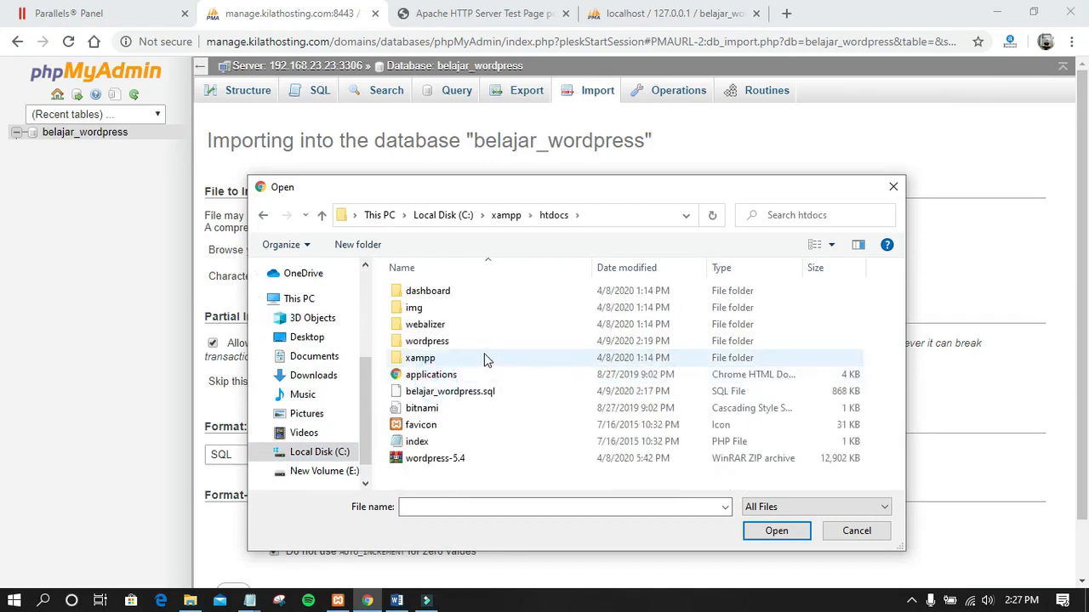
double_click(459, 391)
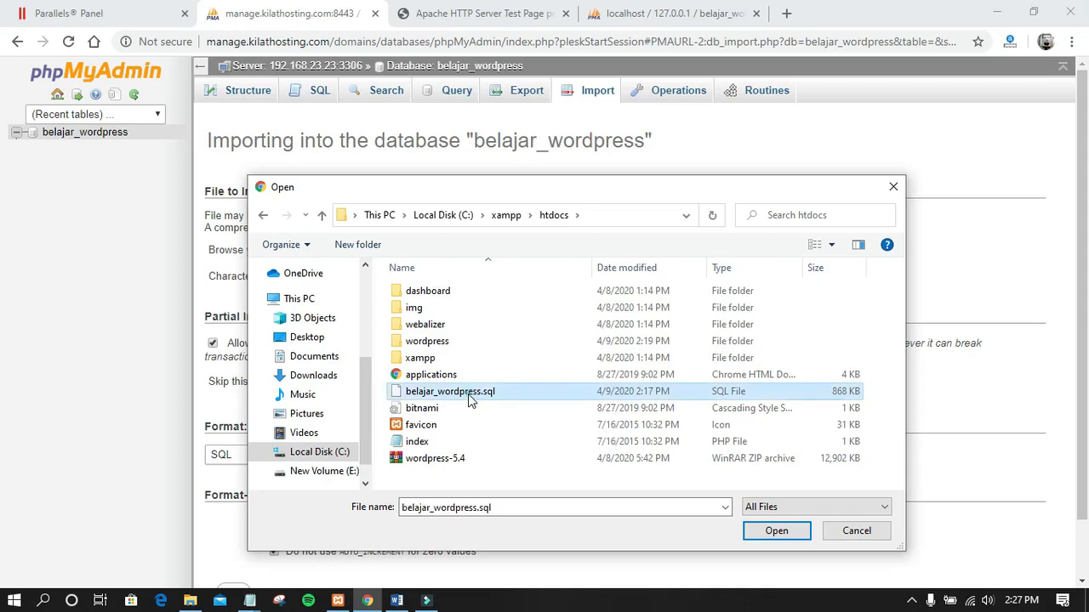
- Run the SQL import with the default options and widen the navigation pane to show the full table names
scroll(429, 344, down, 2)
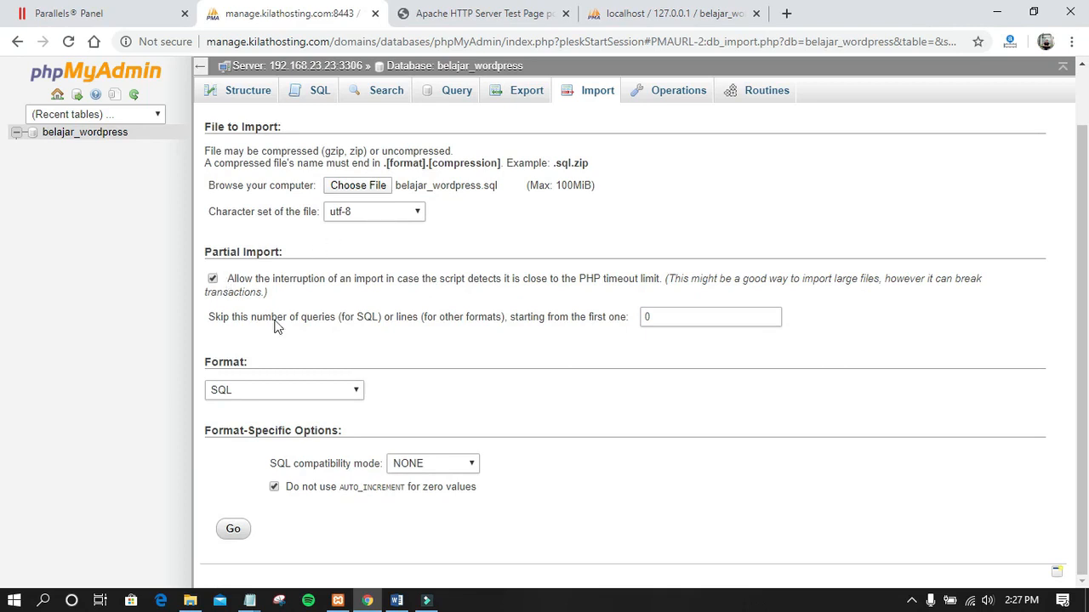
scroll(476, 404, up, 1)
scroll(425, 442, down, 1)
click(235, 531)
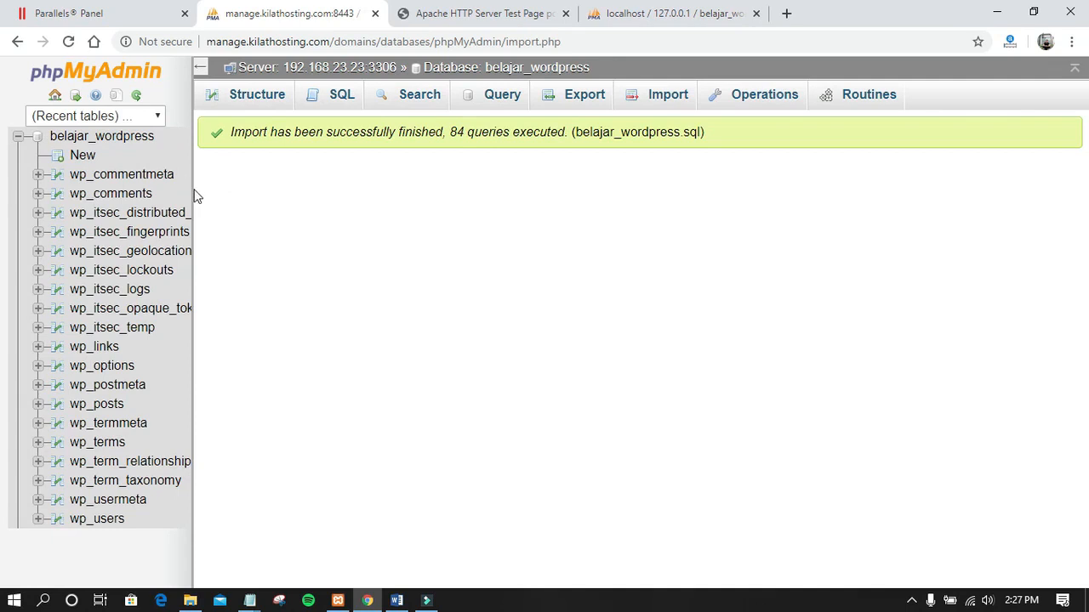
drag(193, 187, 246, 204)
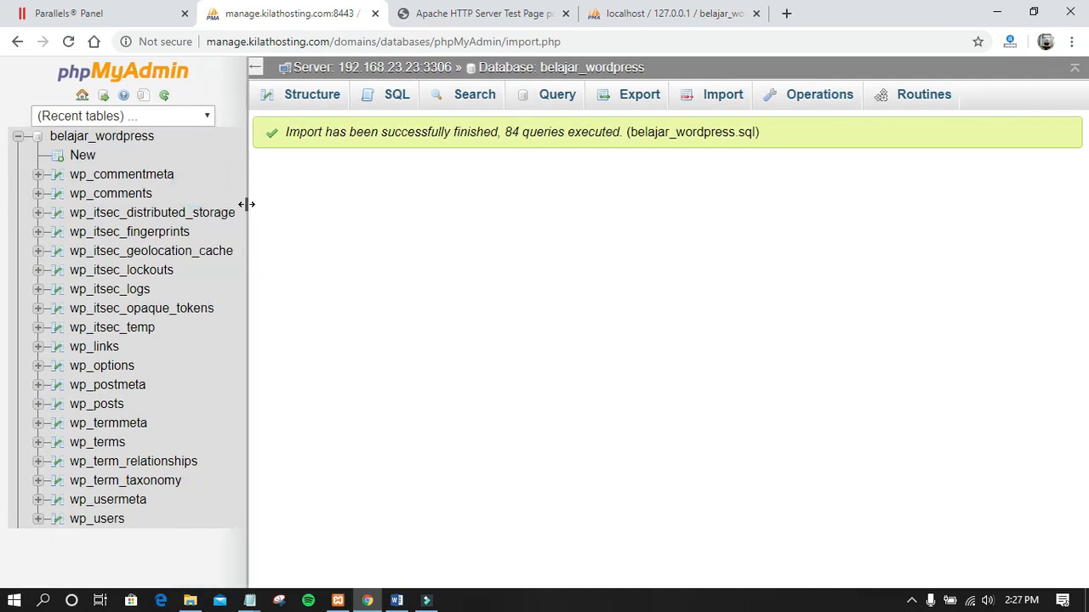
- Return to the Parallels Panel and open the httpdocs folder from the root directory in the File Manager
click(97, 8)
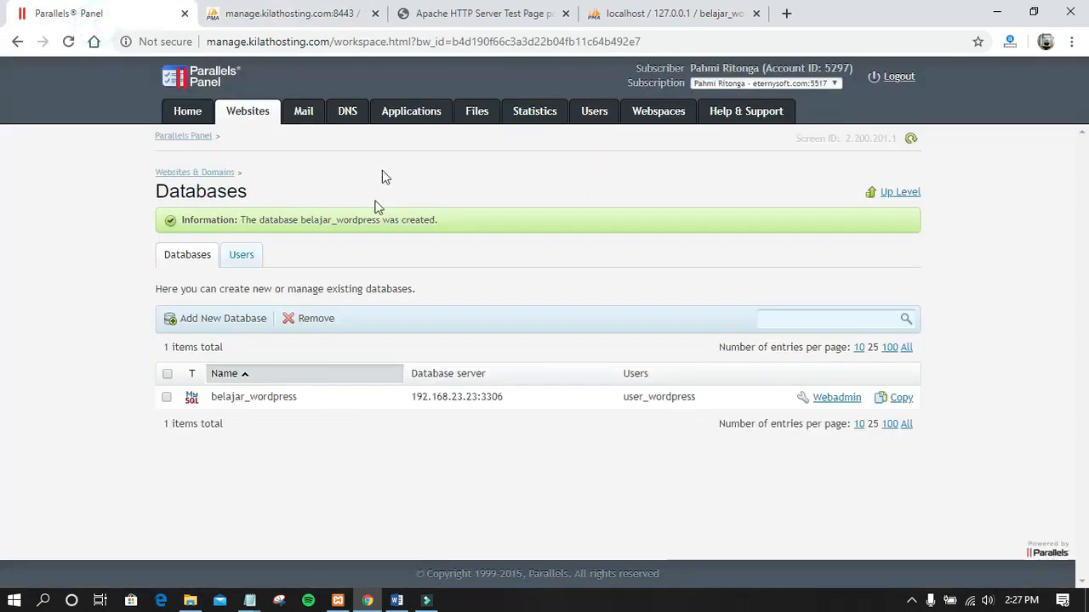
click(479, 116)
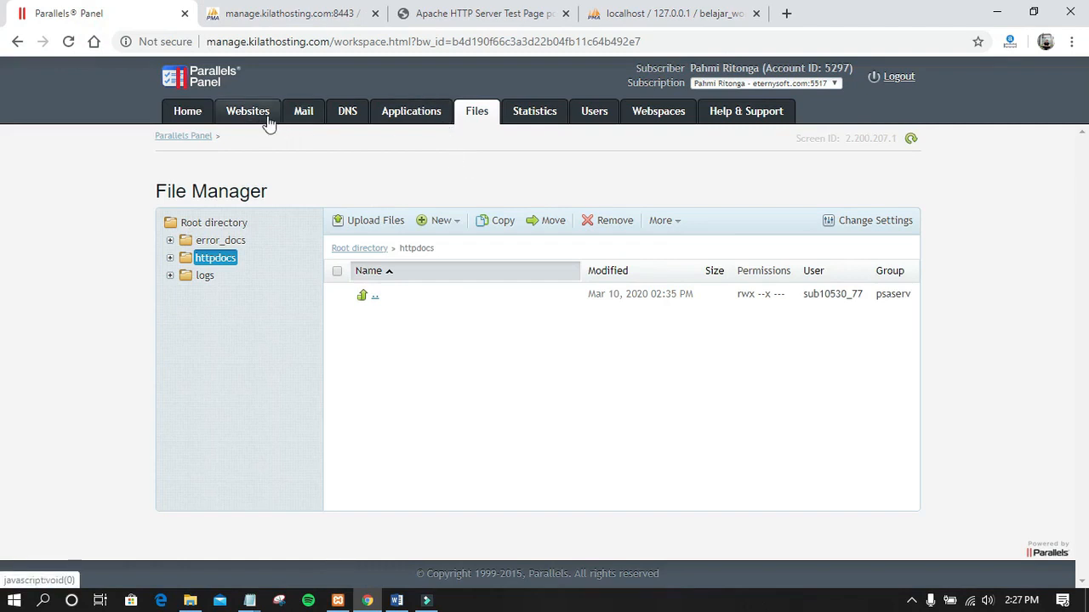
click(220, 228)
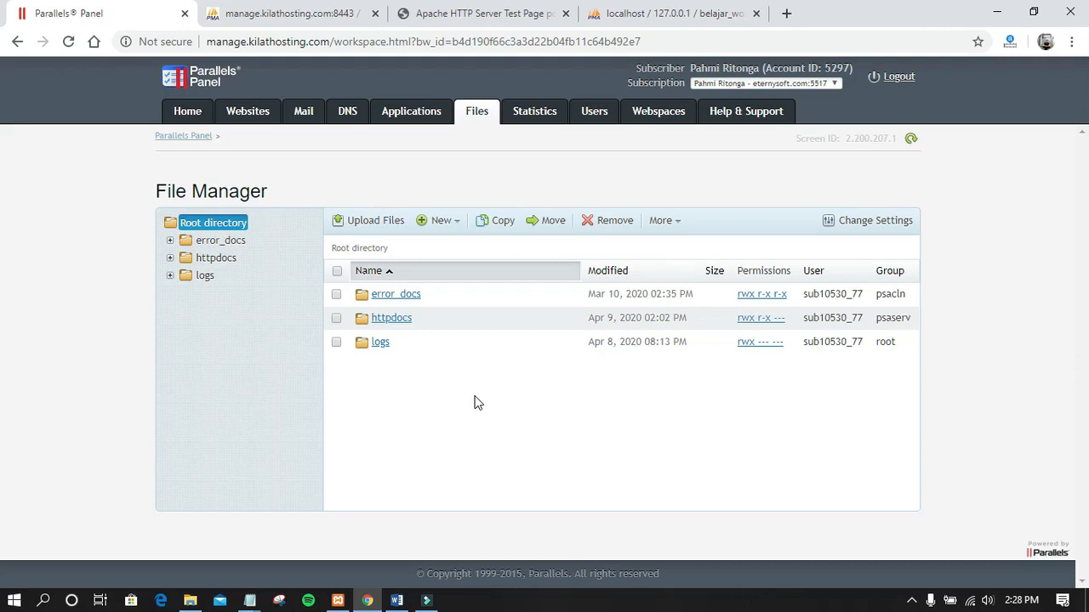
click(394, 320)
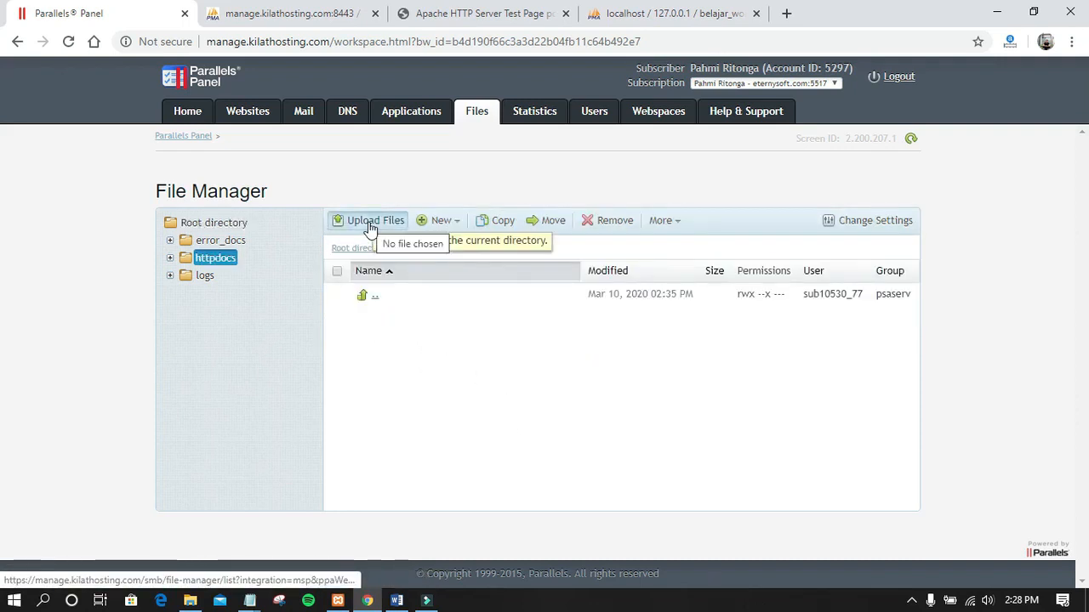
- Upload the wordpress ZIP archive from C:\xampp\htdocs\wordpress into httpdocs
click(368, 223)
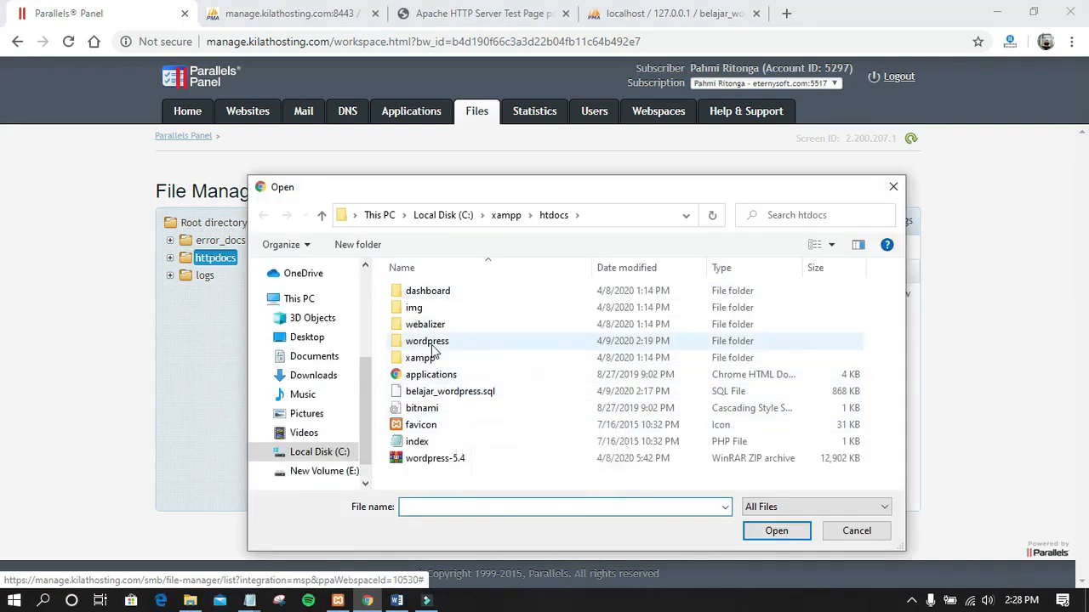
double_click(429, 343)
scroll(454, 340, down, 2)
scroll(456, 340, up, 2)
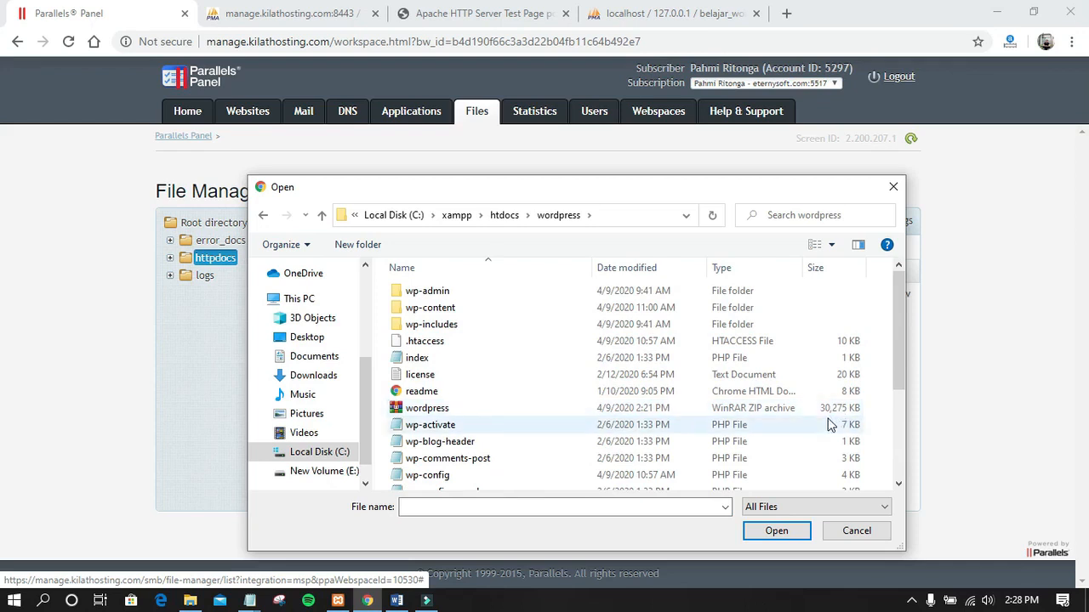
double_click(431, 409)
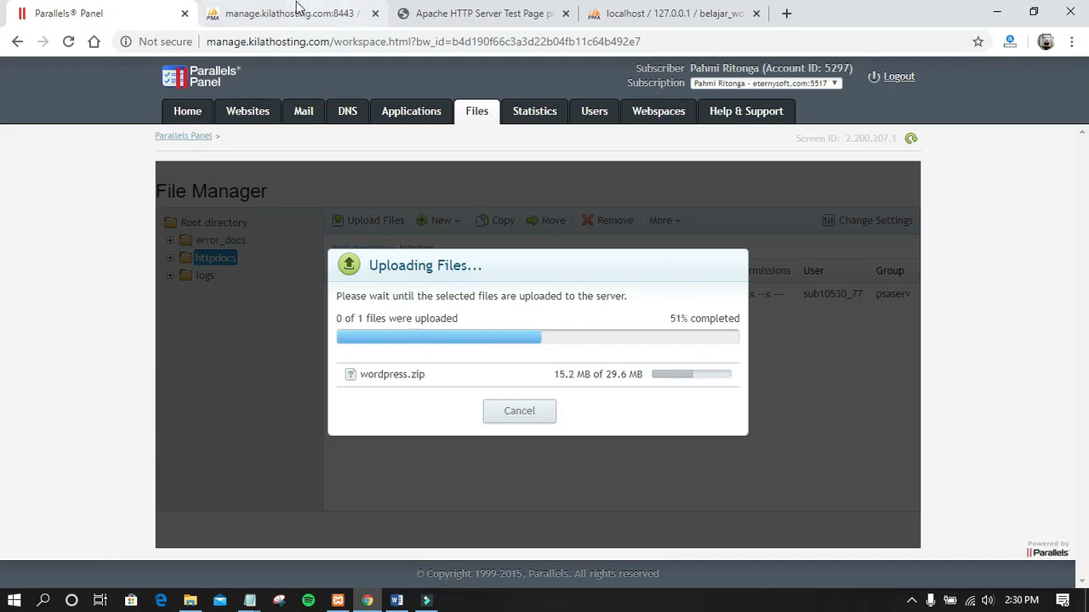
- Close the Apache test page and widen the local phpMyAdmin navigation pane to show the full table names
click(451, 12)
click(565, 13)
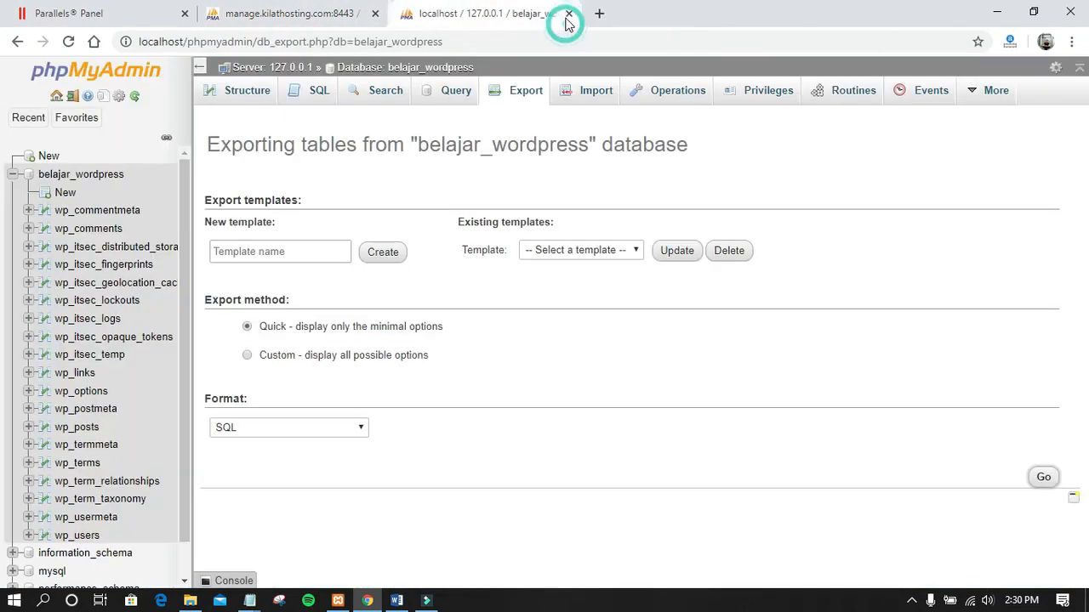
click(307, 12)
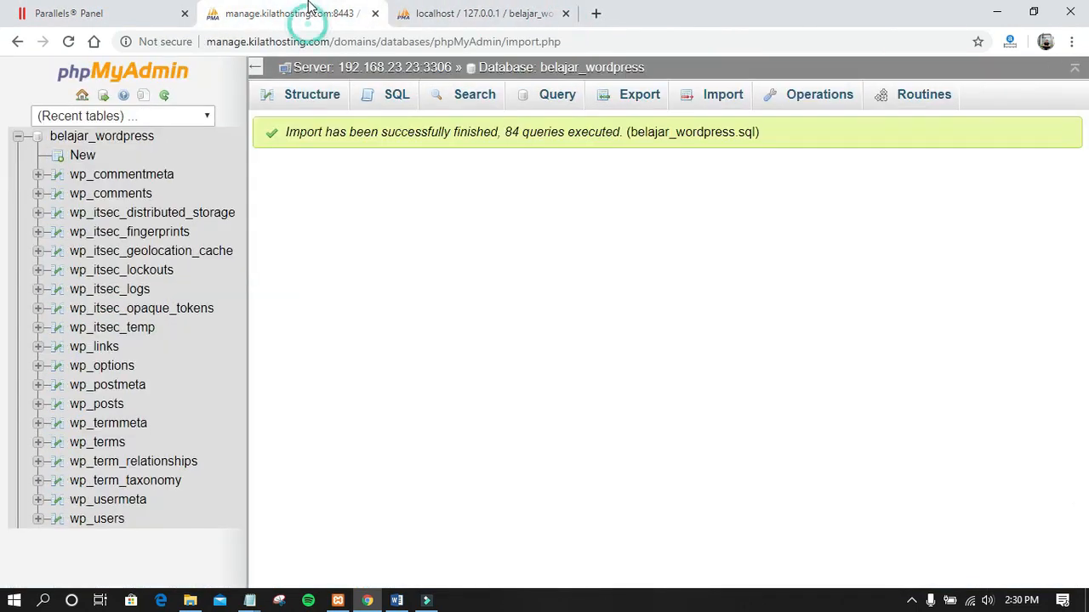
click(469, 9)
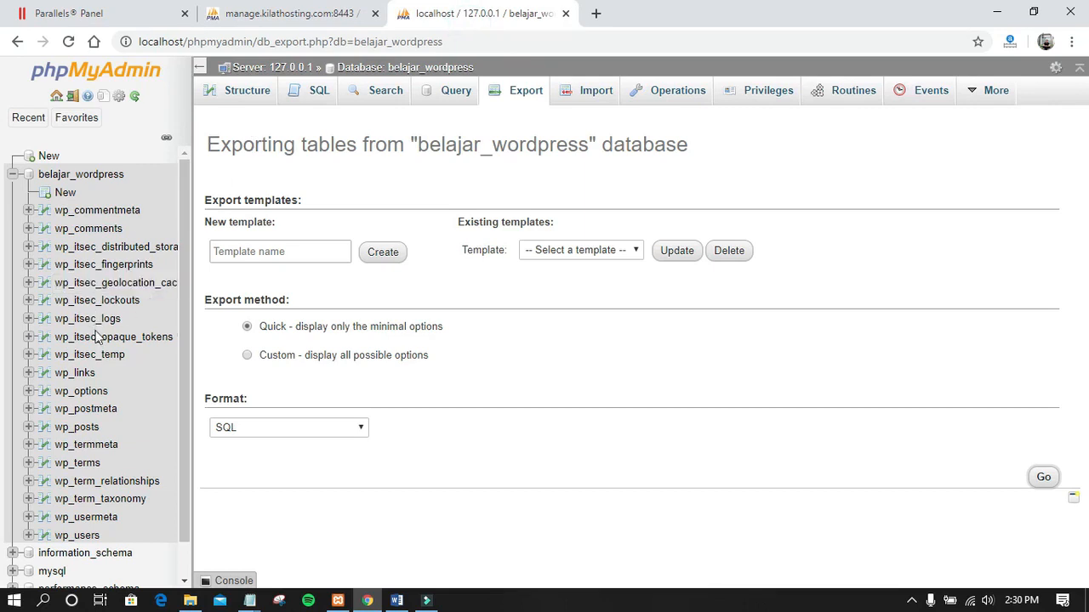
drag(190, 255, 245, 284)
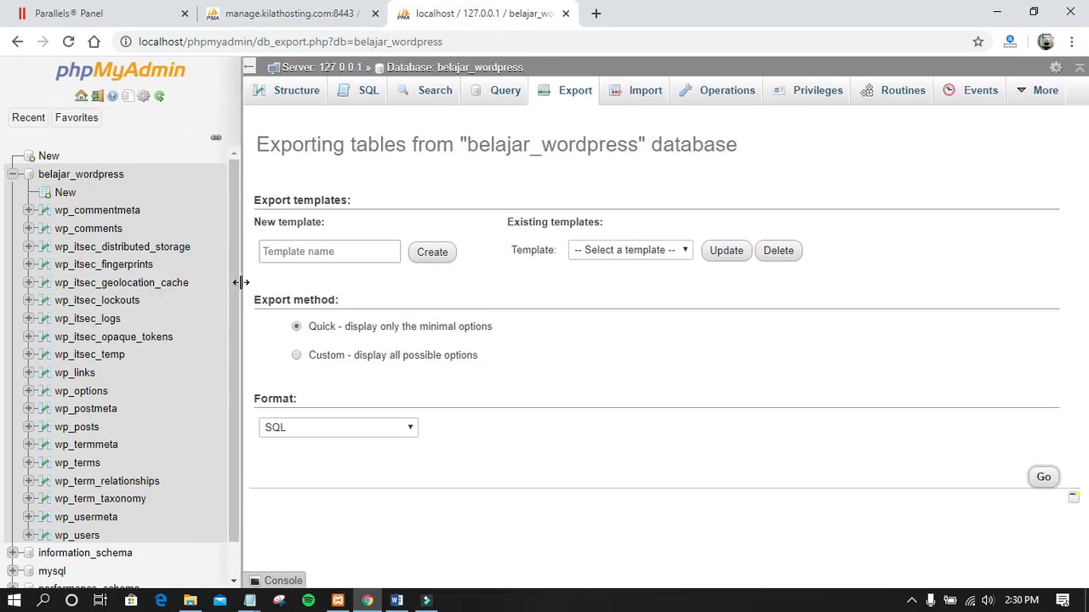
- Compare the belajar_wordpress table list in the online phpMyAdmin with the one on localhost
click(308, 14)
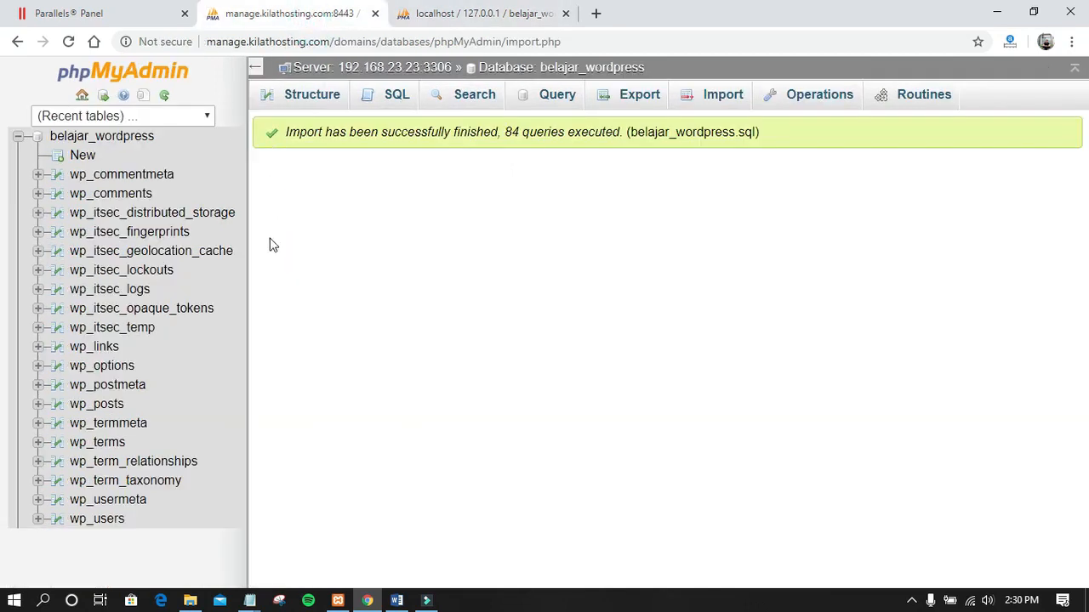
click(442, 13)
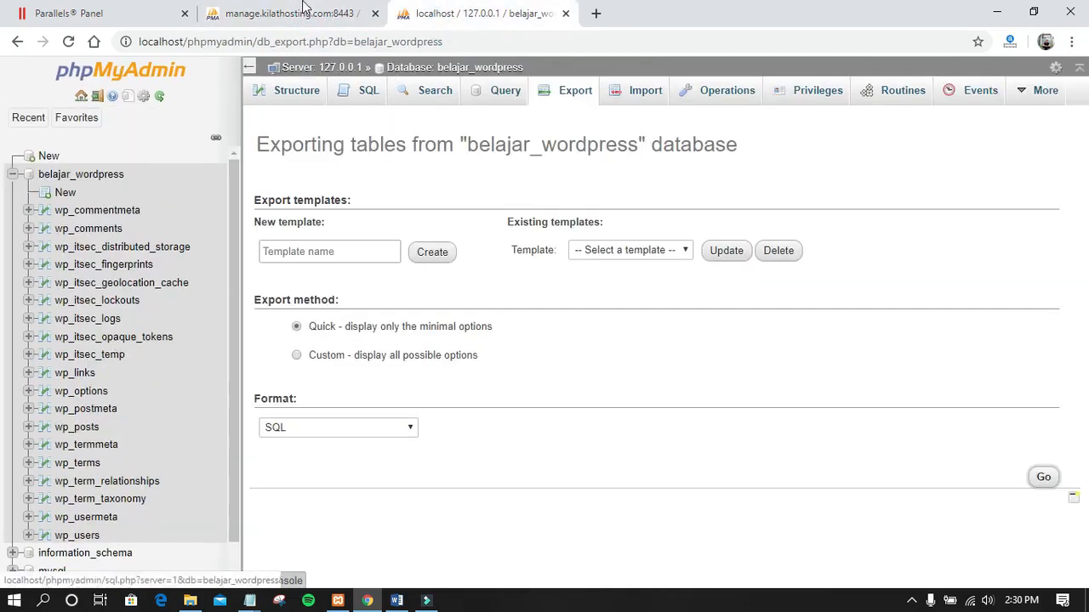
click(308, 14)
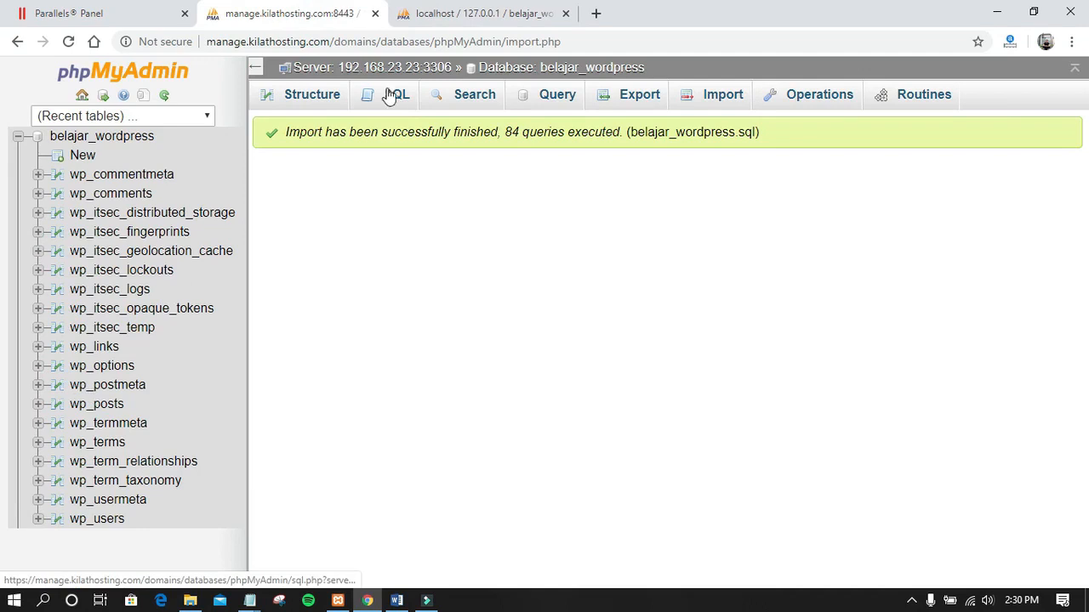
click(454, 10)
scroll(146, 292, down, 1)
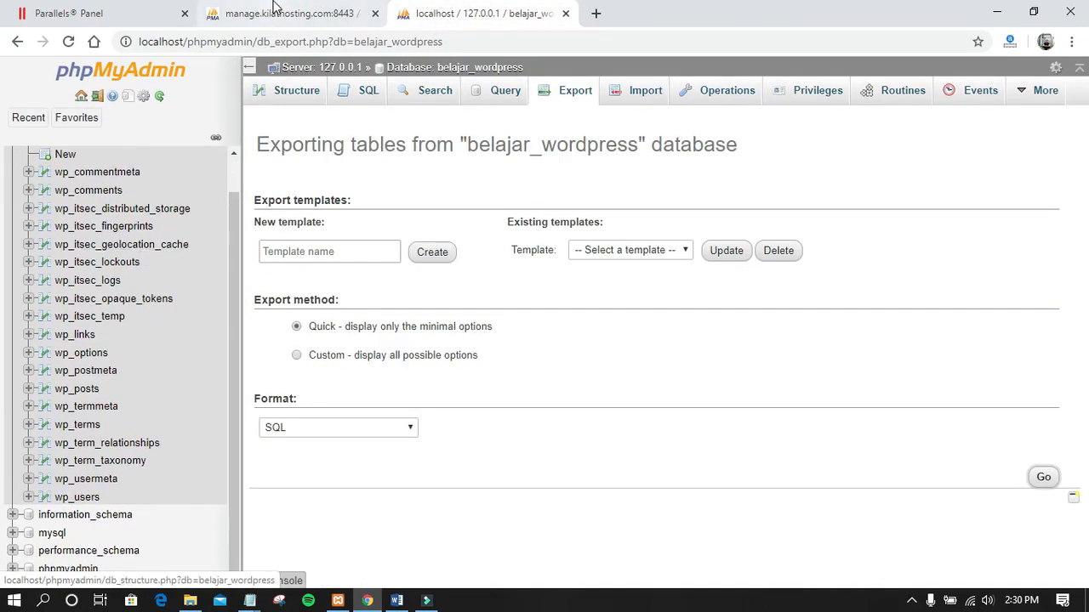
click(274, 14)
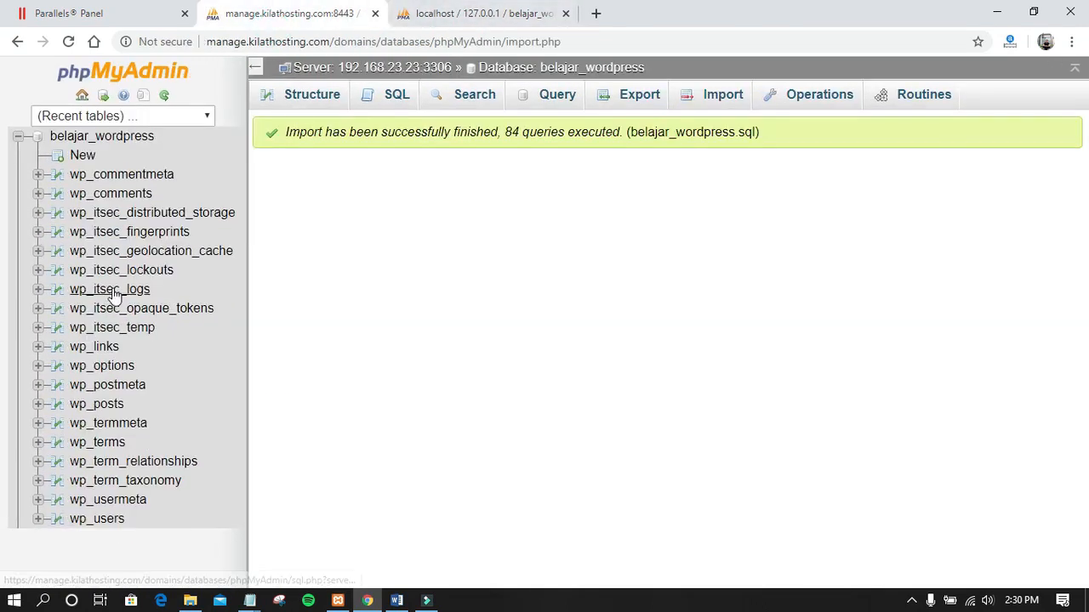
click(424, 10)
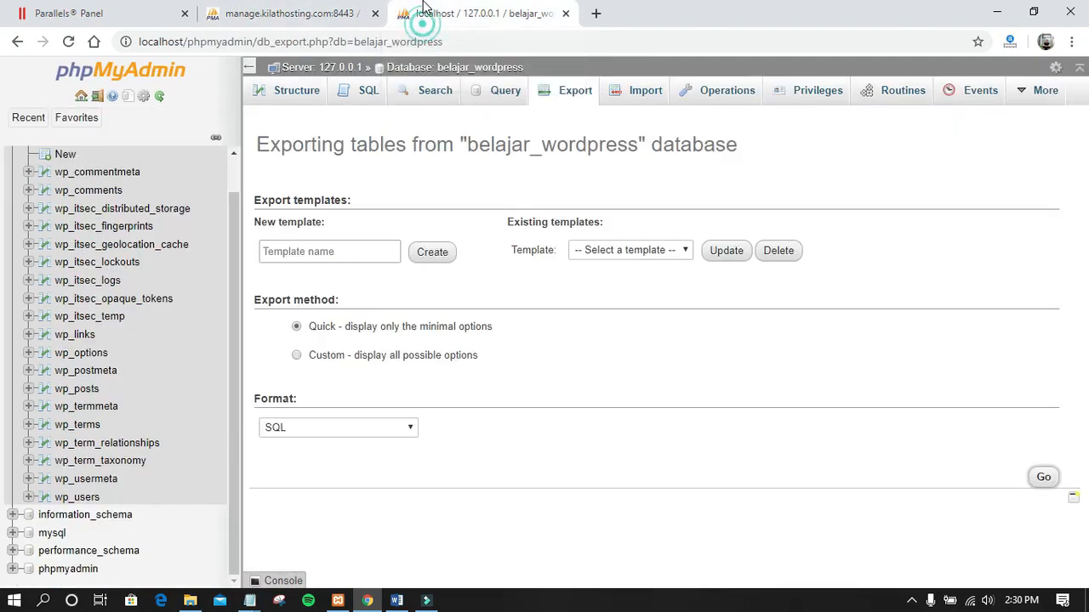
- Check the upload progress of wordpress.zip in the hosting panel between looks at the two database pages
click(169, 13)
click(273, 16)
click(127, 12)
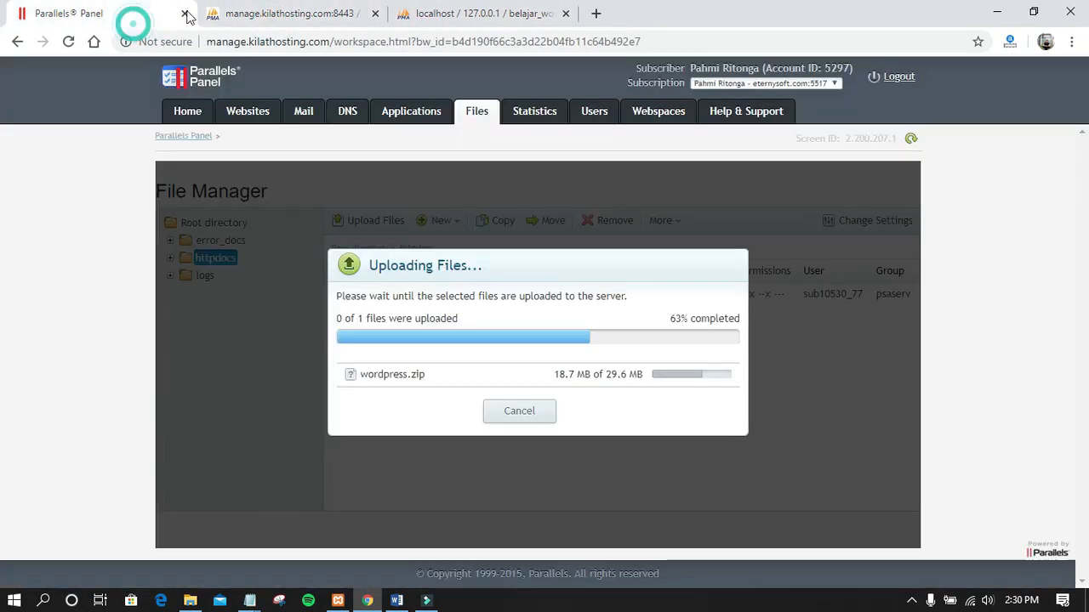
click(367, 9)
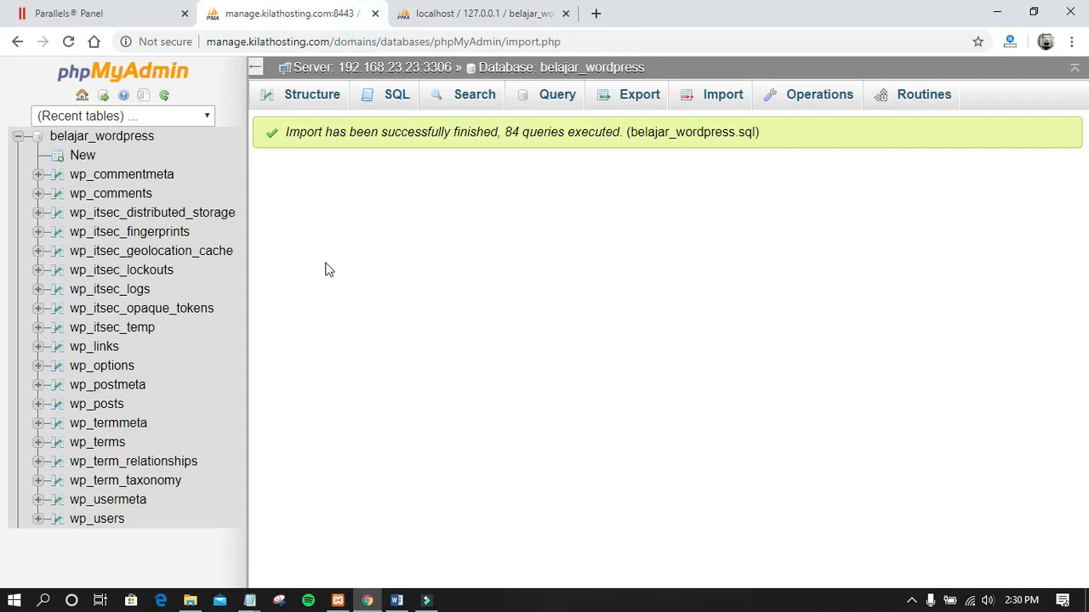
click(457, 10)
click(130, 7)
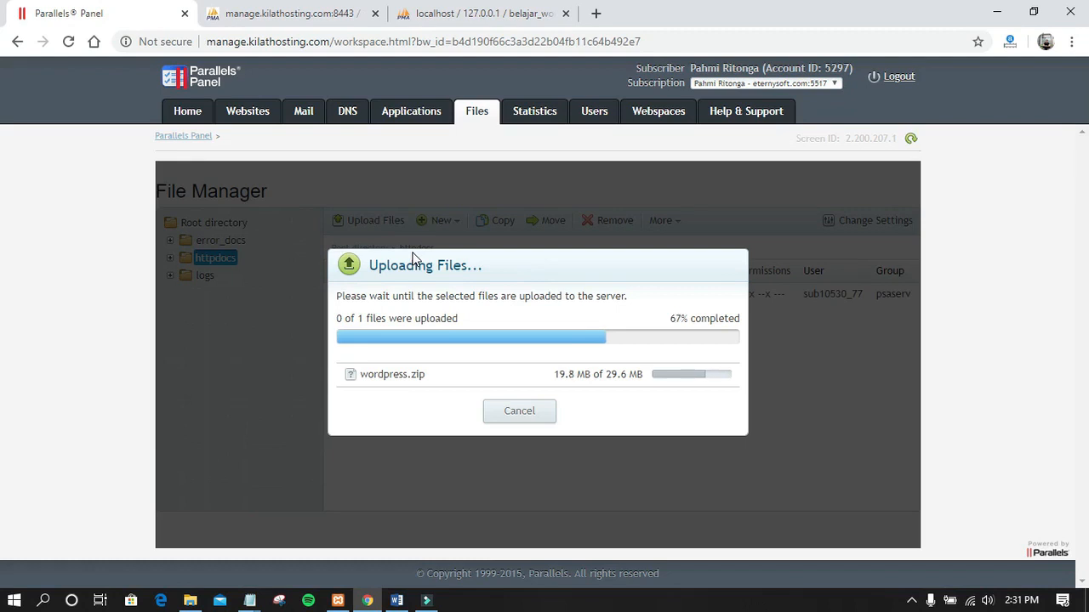
click(427, 12)
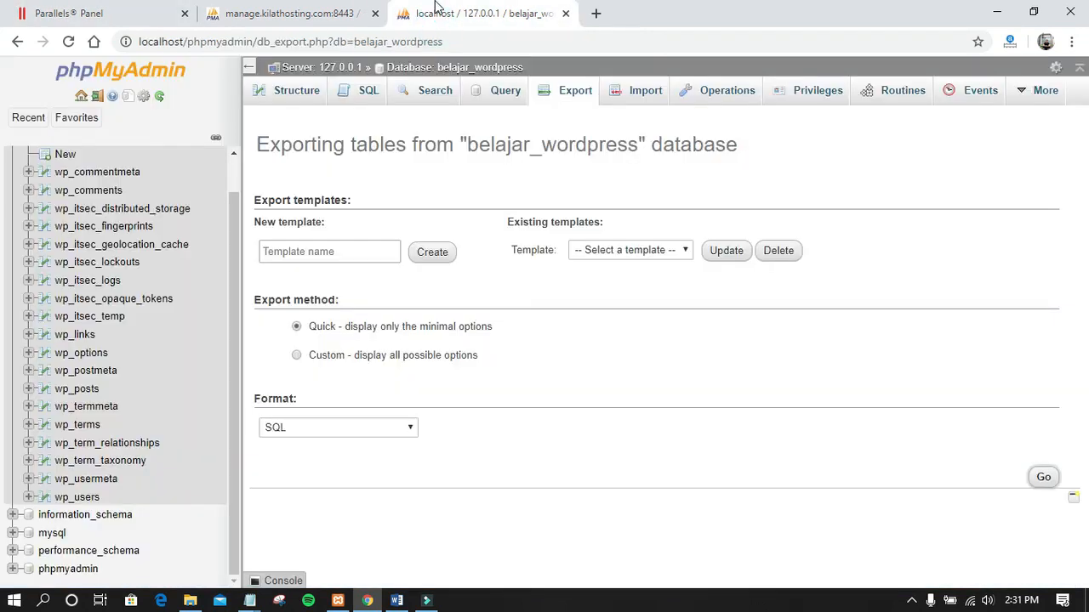
click(297, 8)
click(116, 10)
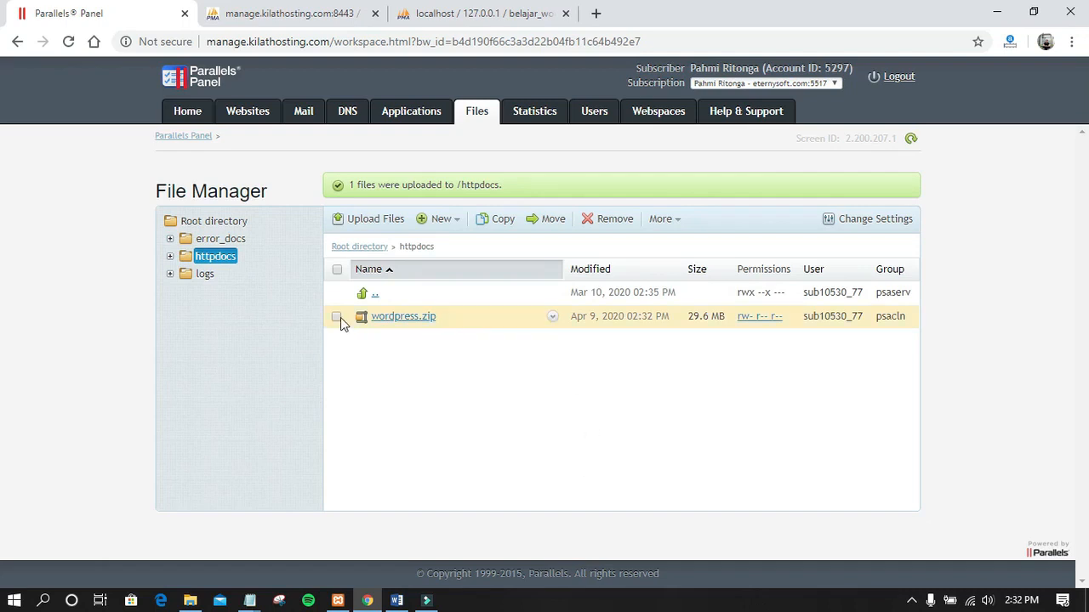
- Extract wordpress.zip into /httpdocs without replacing existing files
mouse_move(554, 319)
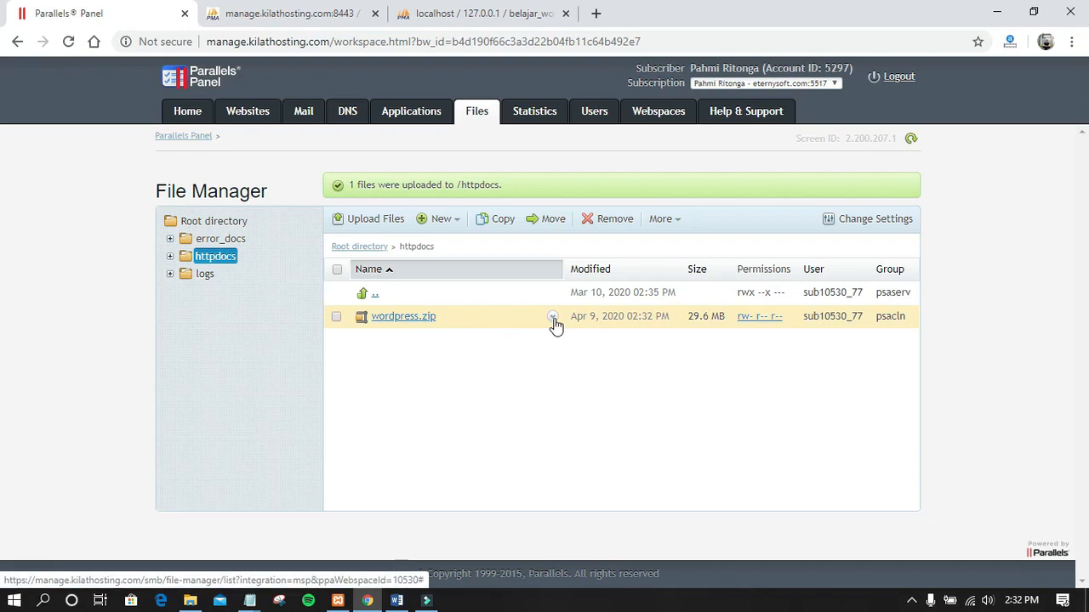
click(553, 317)
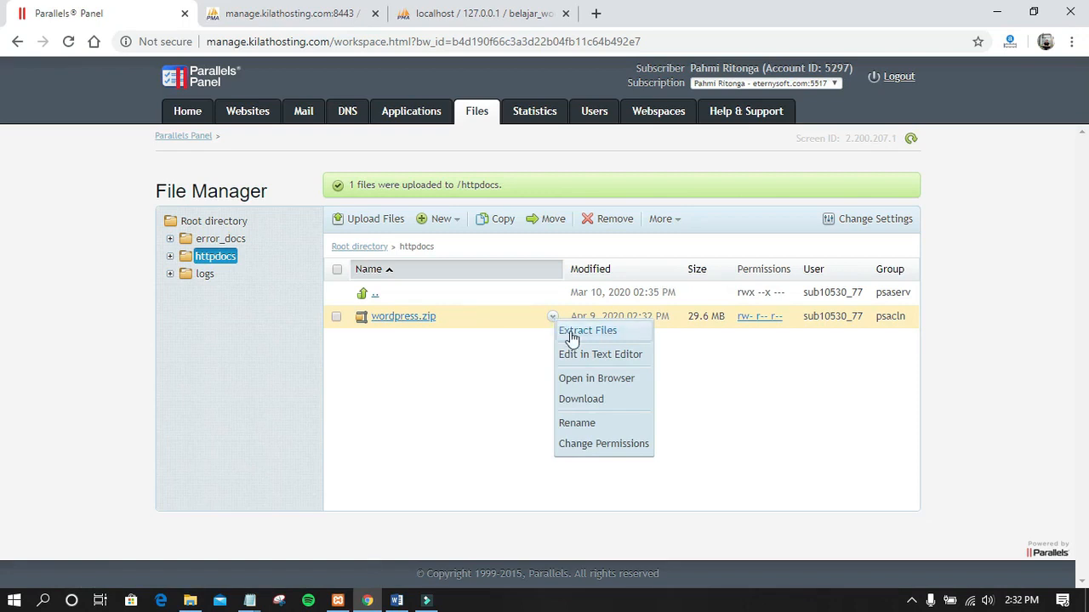
click(552, 319)
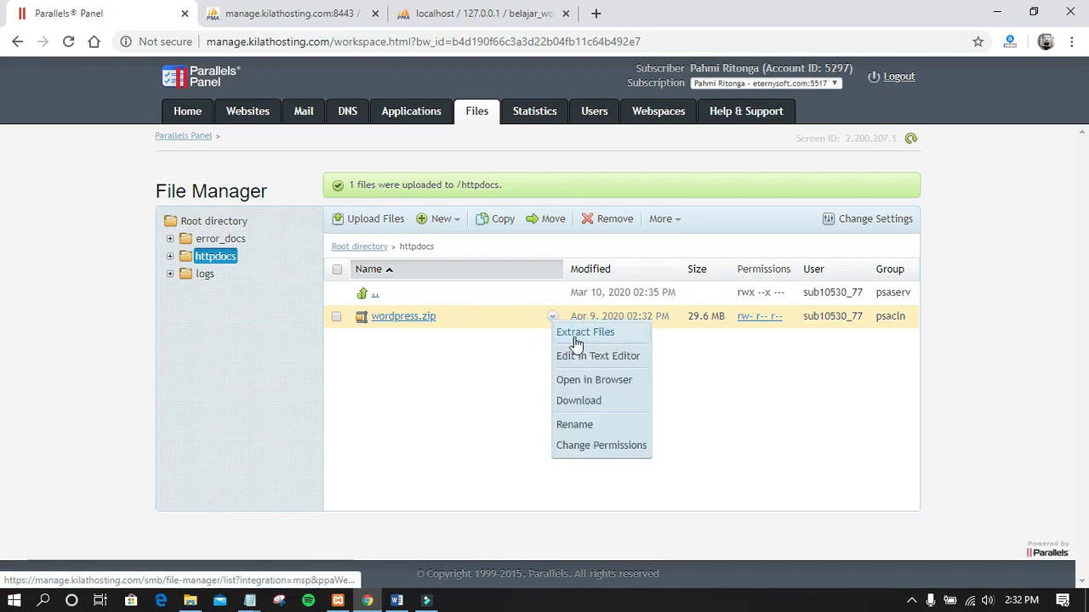
click(575, 332)
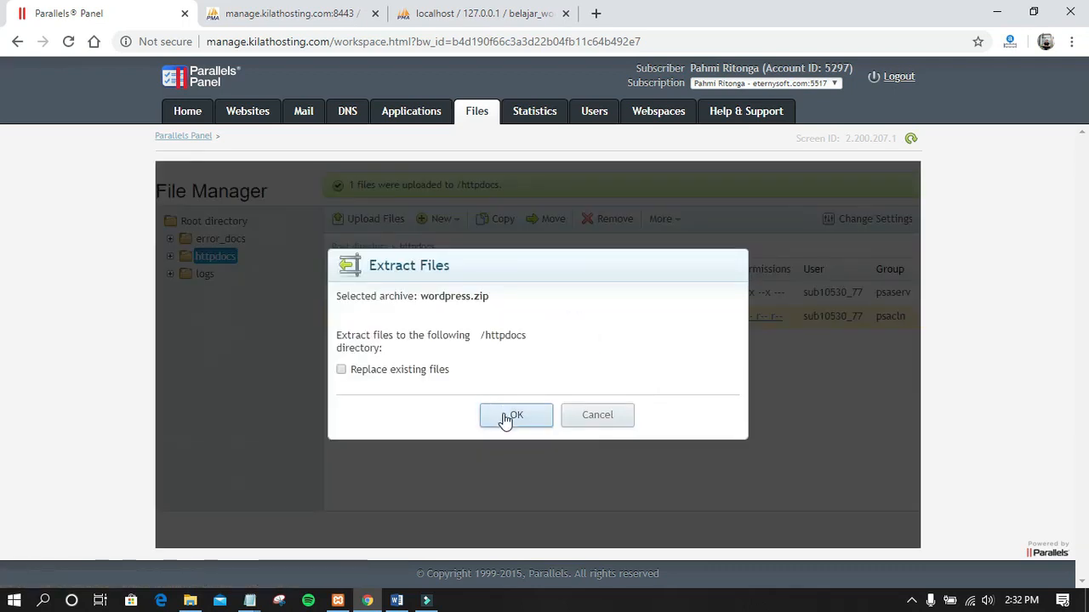
click(500, 415)
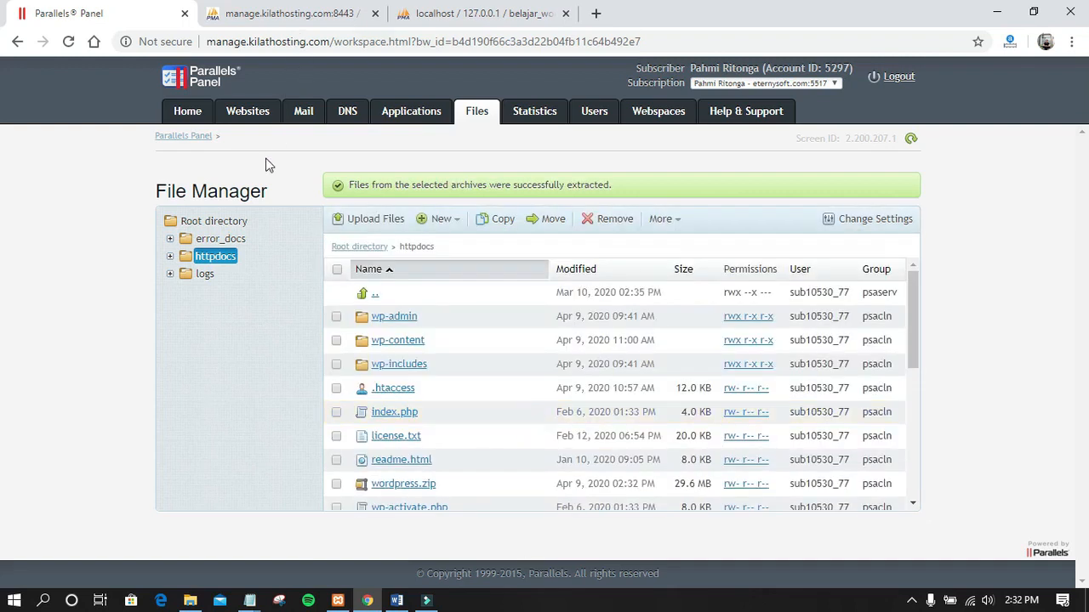
- Open the live nextacademy.xyz site from its domain entry and examine the page that loads
click(252, 113)
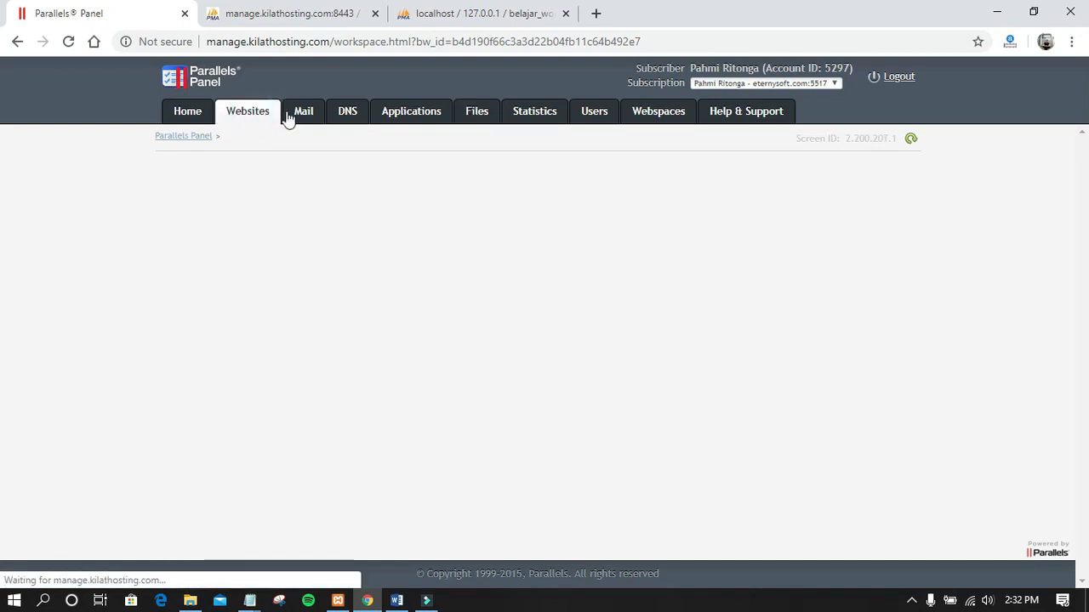
scroll(280, 213, down, 3)
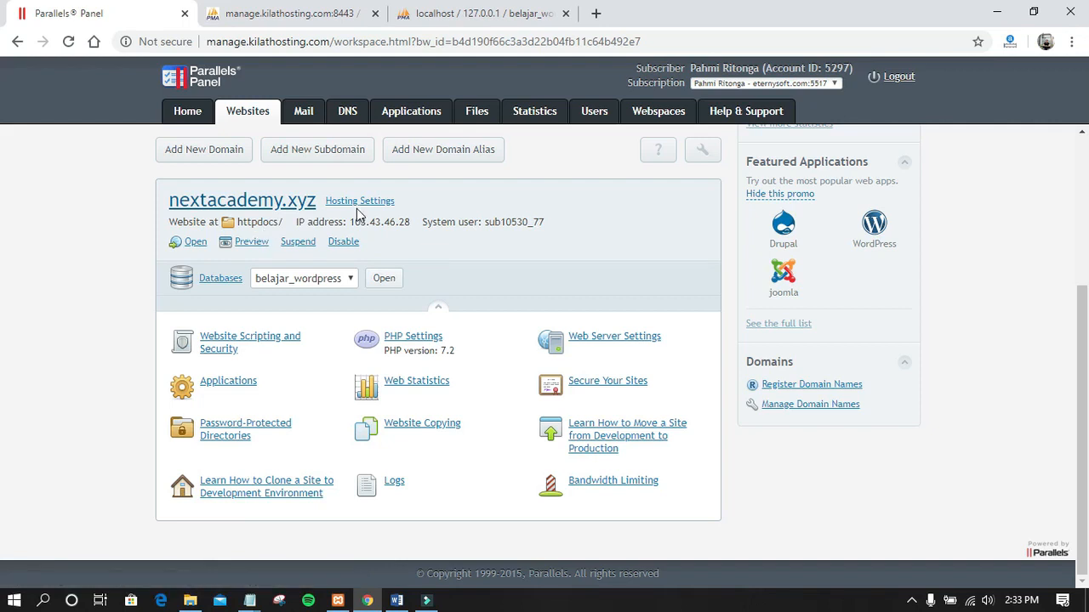
click(196, 243)
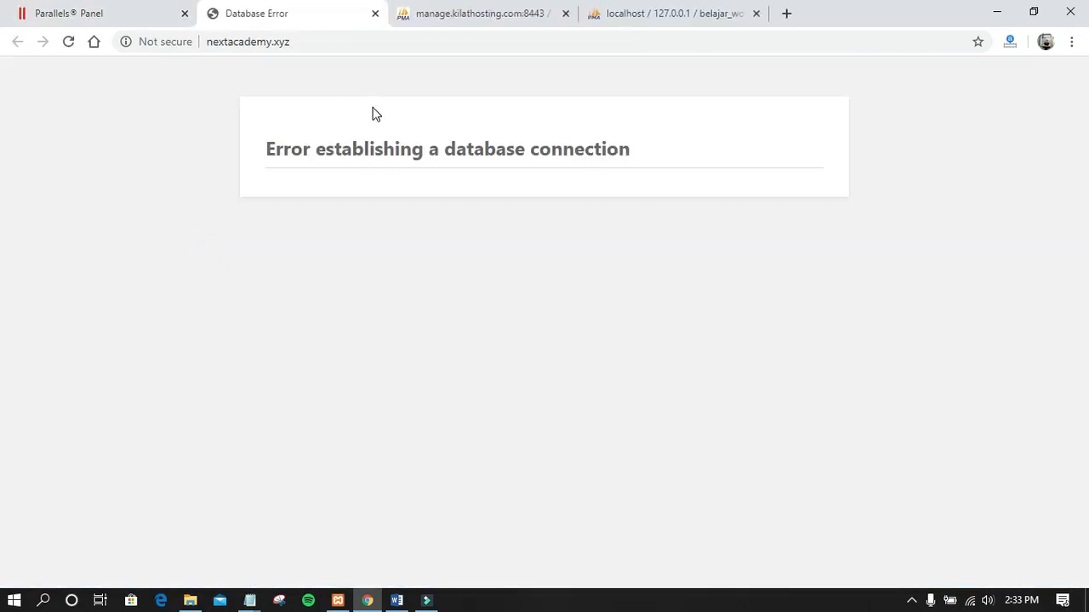
drag(270, 159, 672, 176)
click(626, 154)
click(671, 170)
- Open wp-config.php from the httpdocs folder on the hosting for editing in the text editor
click(149, 15)
click(475, 119)
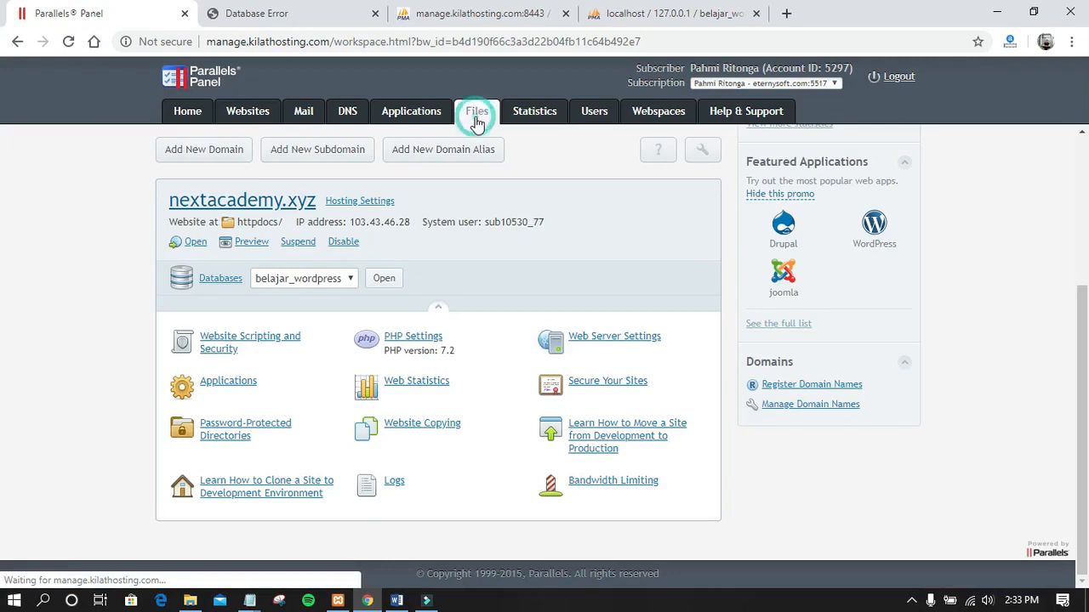
scroll(423, 366, down, 3)
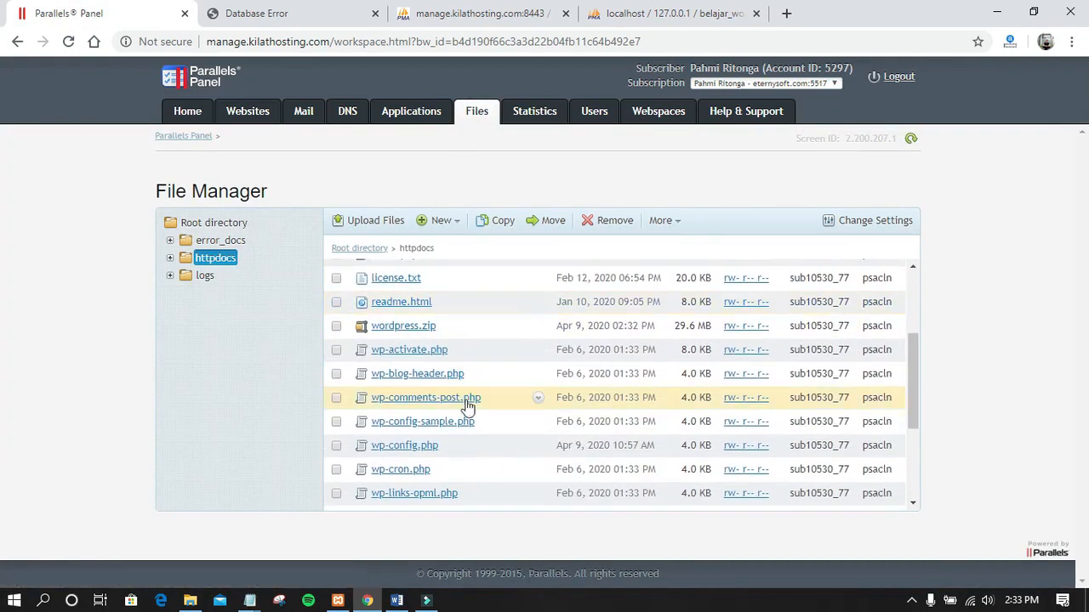
click(406, 446)
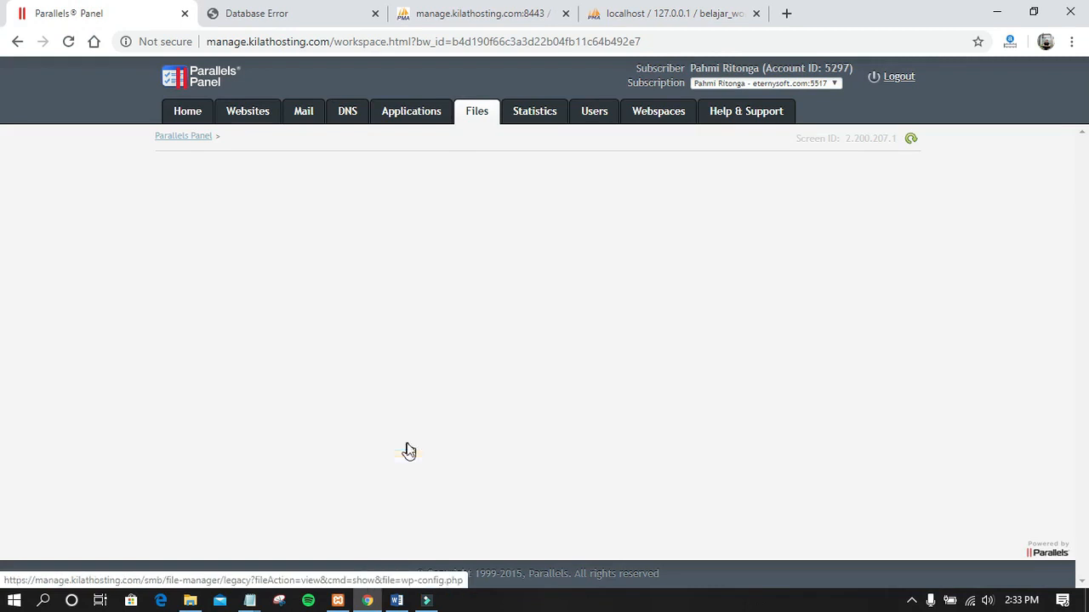
scroll(2, 451, down, 3)
click(382, 537)
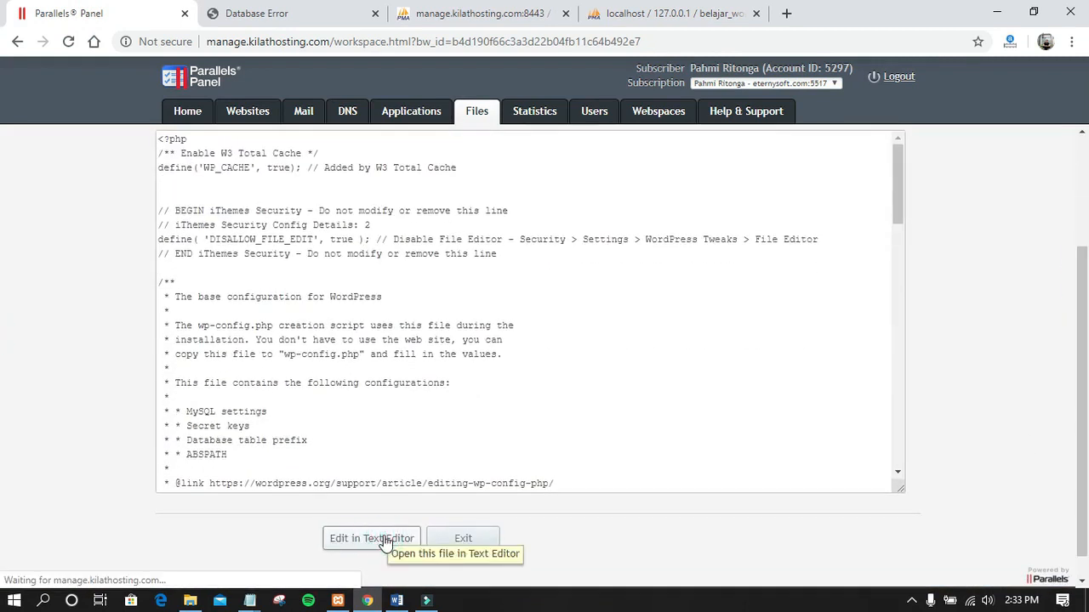
scroll(3, 327, down, 3)
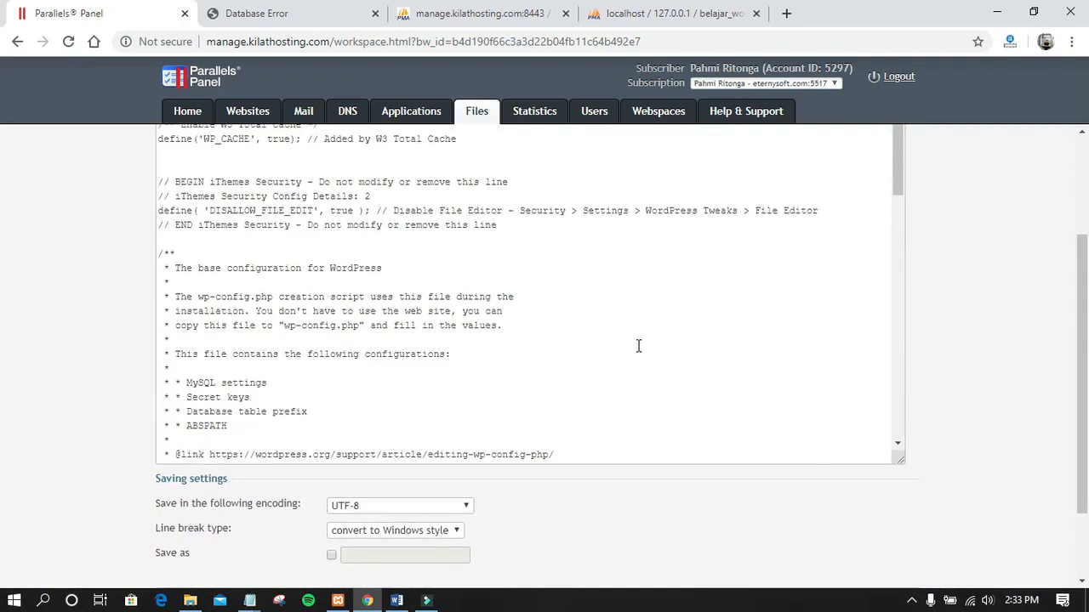
- Replace the DB_PASSWORD value in wp-config.php with the online database password copied from the DB_WP notes
scroll(426, 276, down, 5)
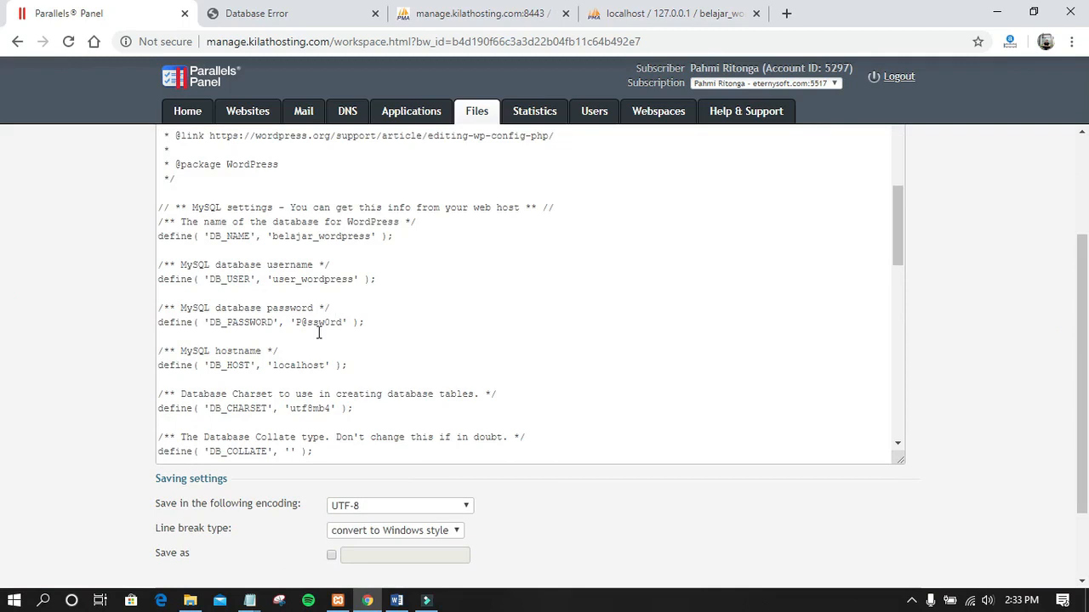
drag(300, 324, 350, 317)
click(351, 317)
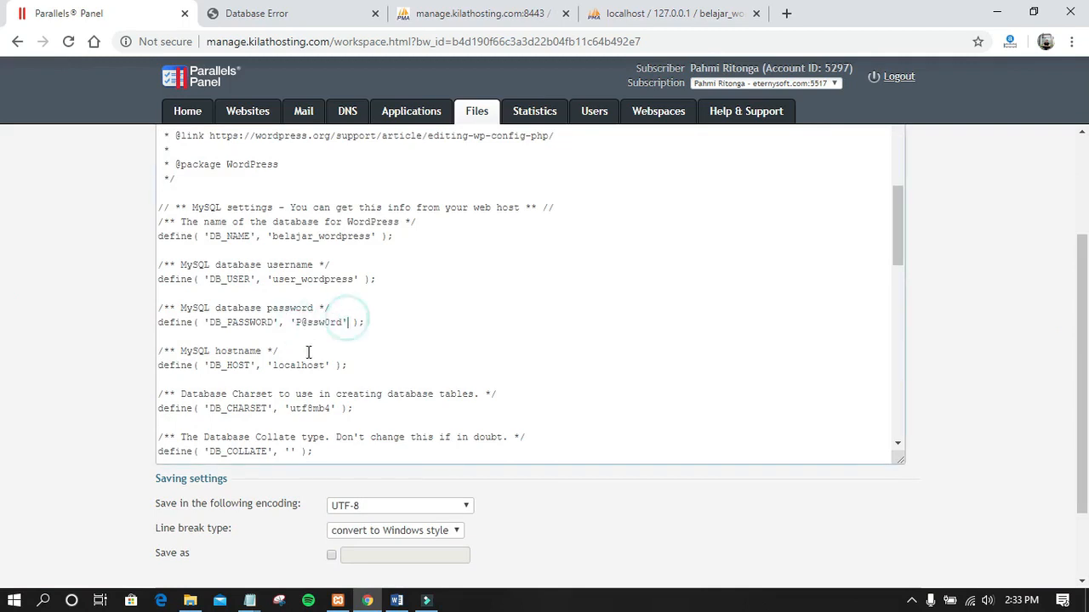
drag(279, 367, 316, 360)
click(310, 364)
click(249, 601)
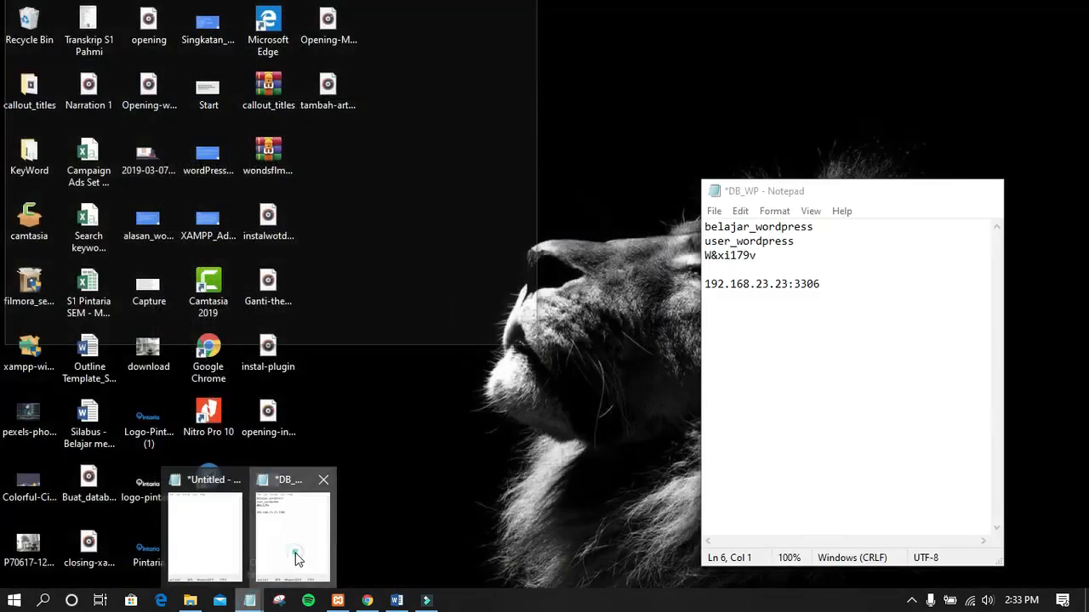
click(293, 560)
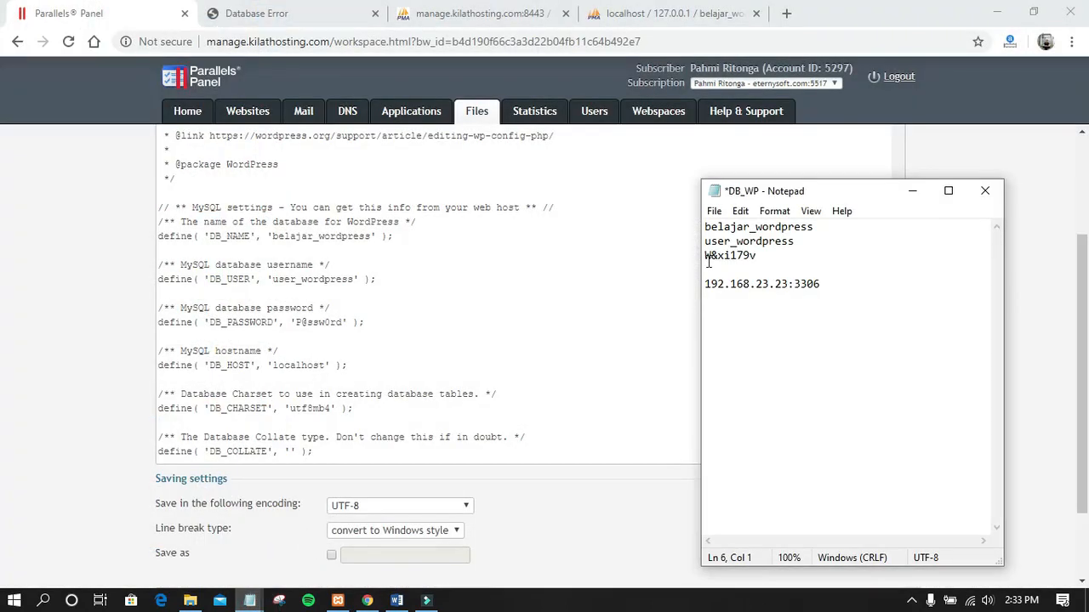
mouse_move(705, 242)
mouse_down()
mouse_move(756, 256)
mouse_move(689, 257)
mouse_up()
key(ctrl+c)
click(756, 255)
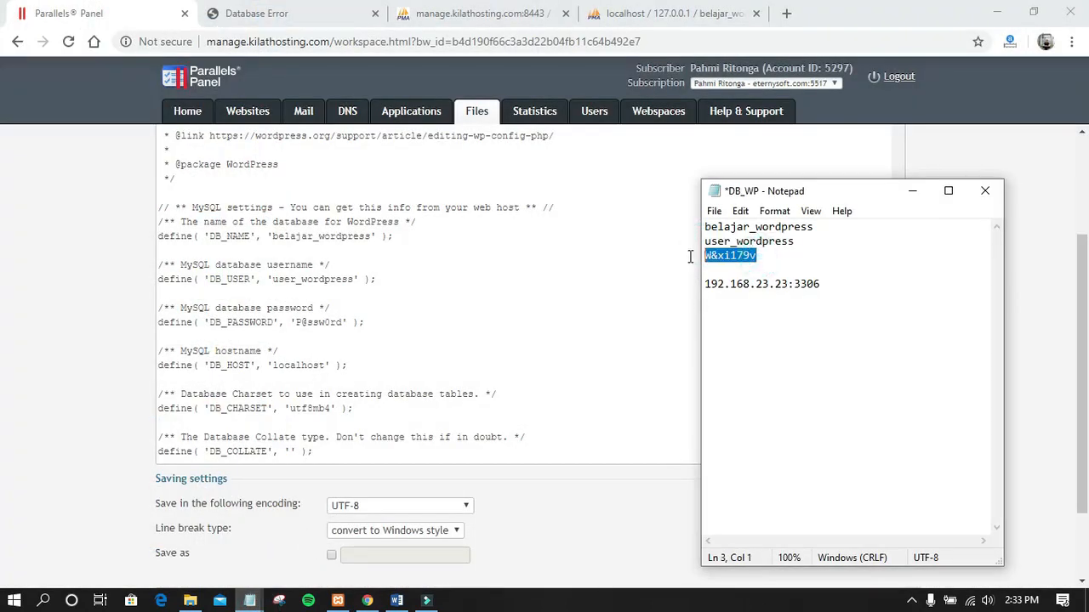
click(296, 319)
drag(297, 321, 343, 322)
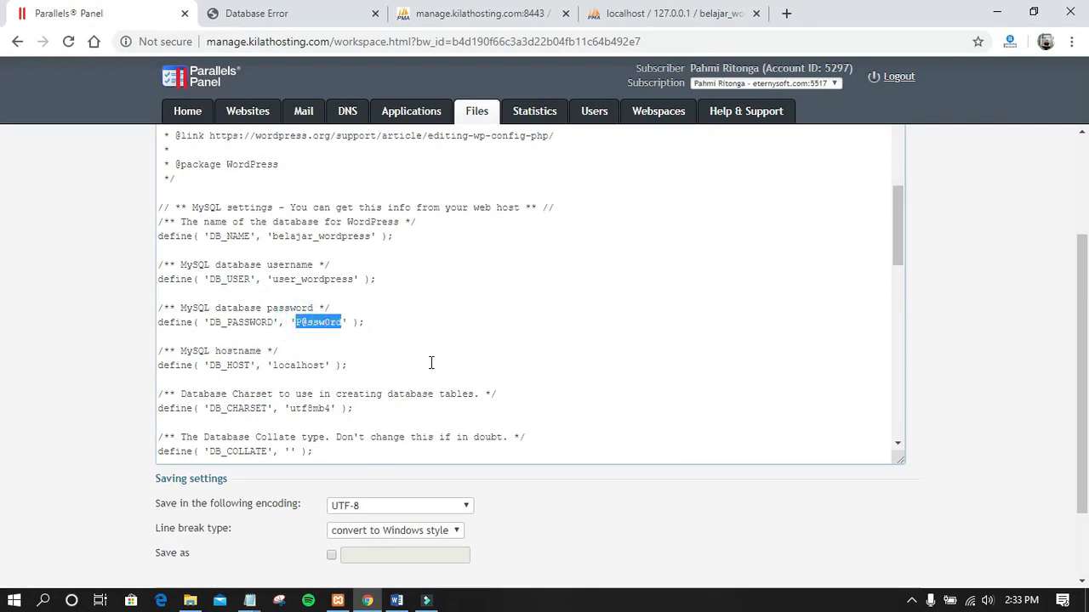
key(ctrl+v)
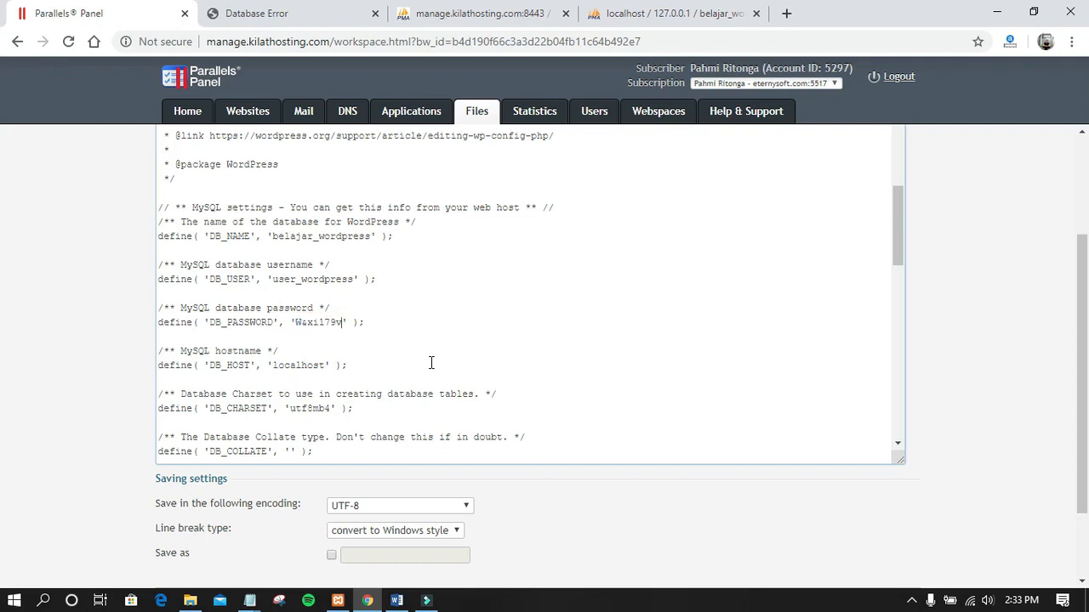
- Set DB_HOST in wp-config.php to 192.168.23.23:3306, taken from the DB_WP notes, and save the file
mouse_move(249, 600)
click(304, 554)
drag(827, 288, 709, 285)
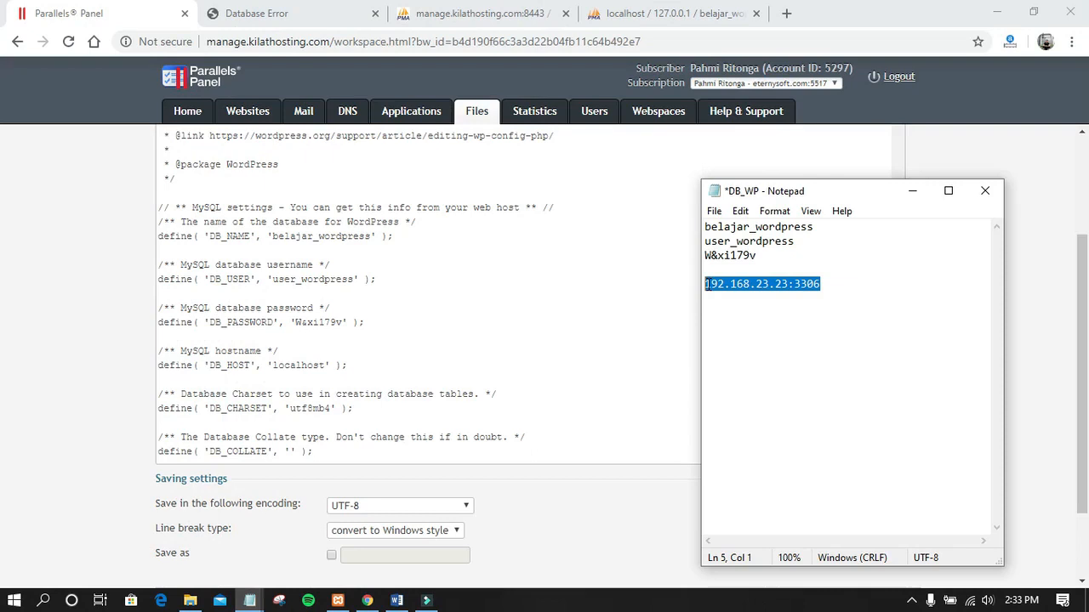
click(388, 347)
drag(277, 368, 326, 359)
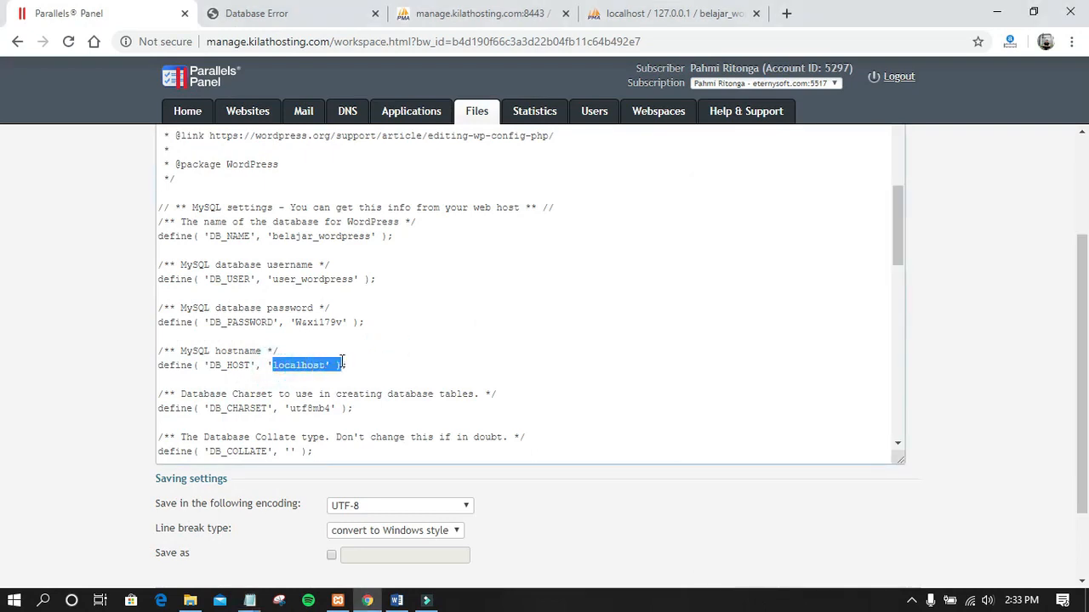
text(192.168.23.23:3306)
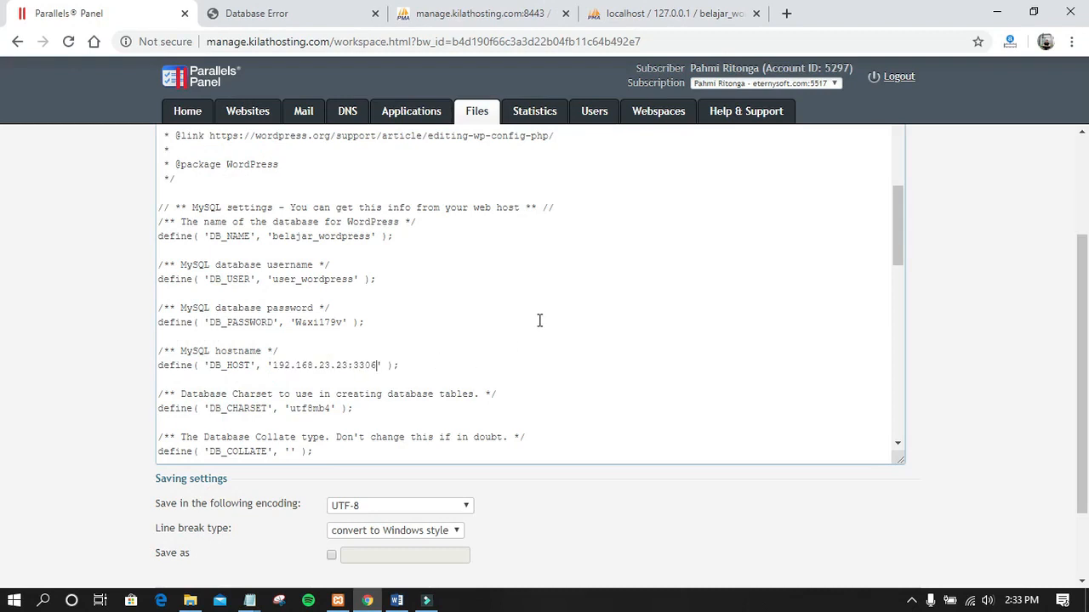
drag(355, 366, 378, 366)
click(371, 365)
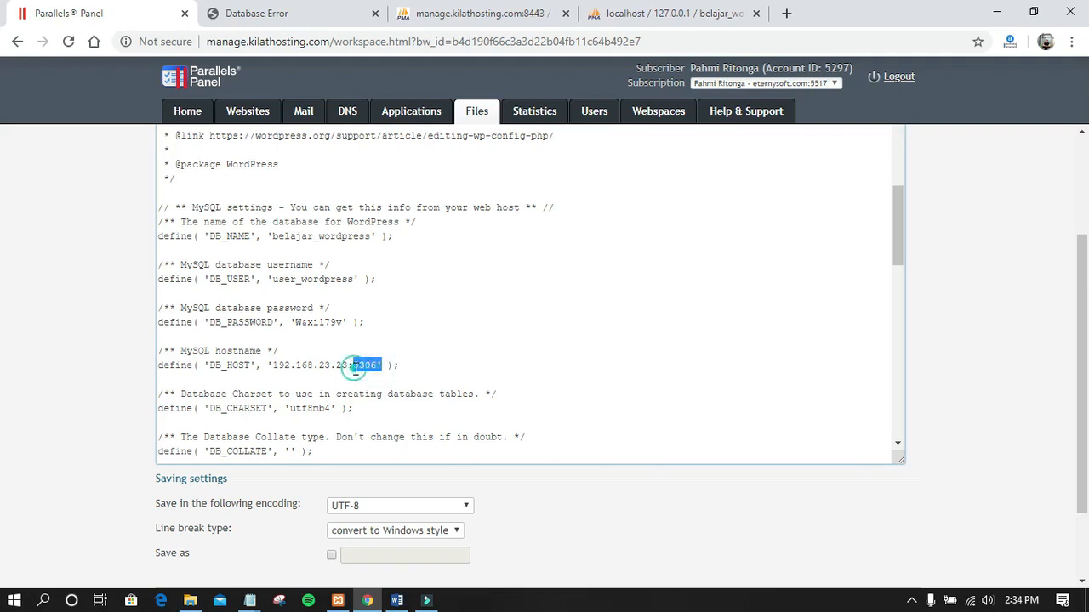
scroll(3, 323, down, 2)
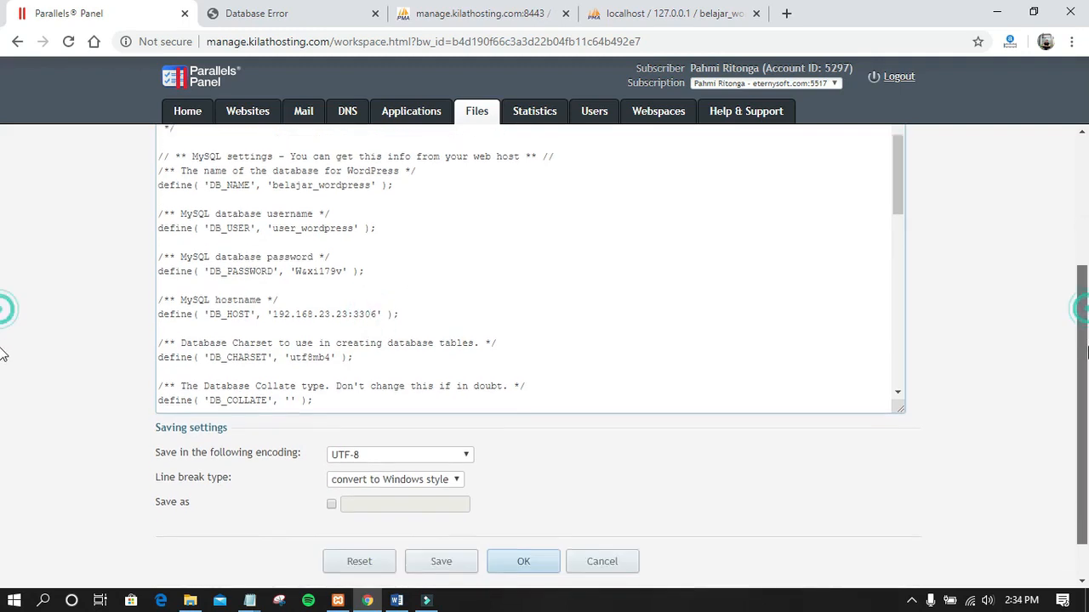
click(521, 549)
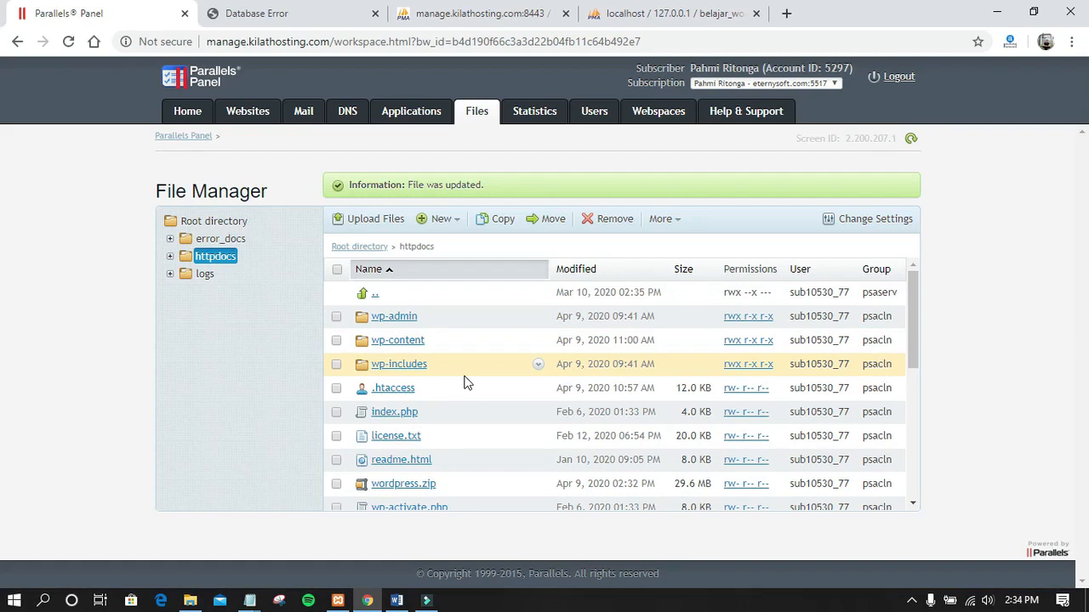
- Reload the live nextacademy.xyz site and look through its home page
click(260, 14)
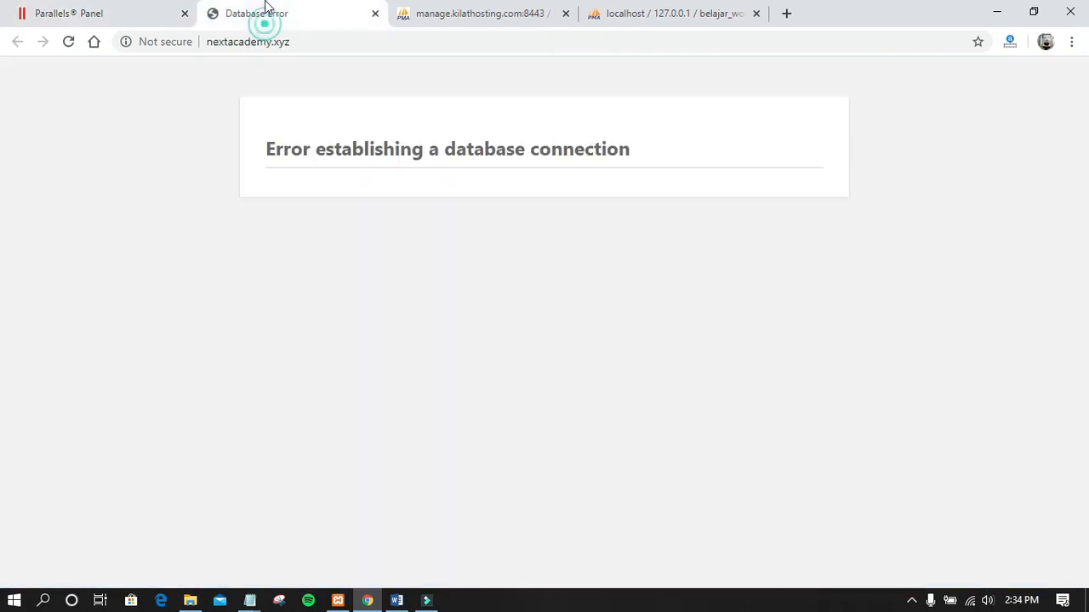
click(70, 43)
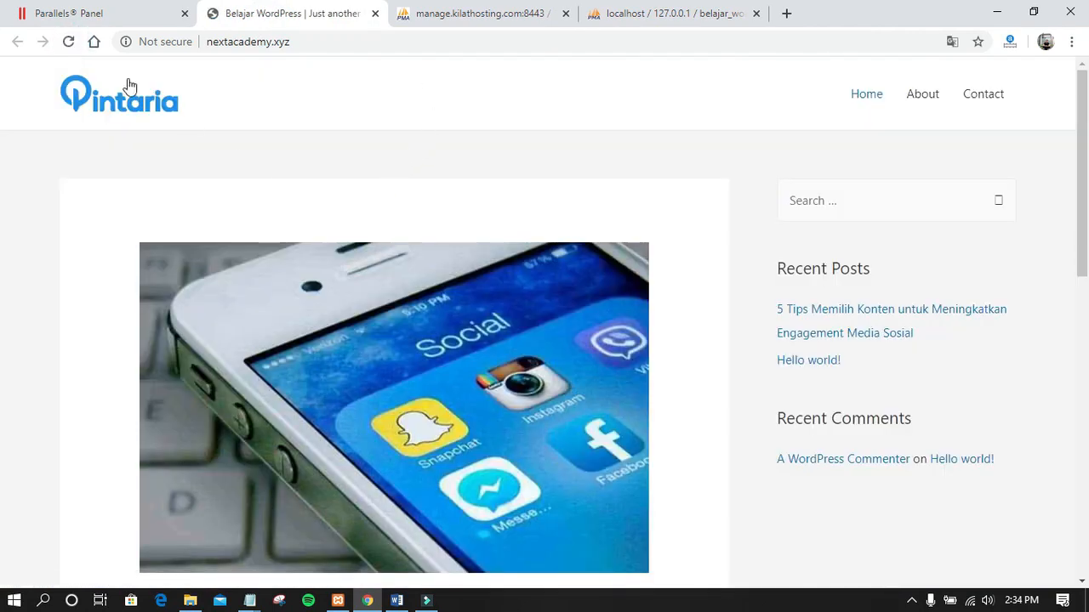
click(70, 42)
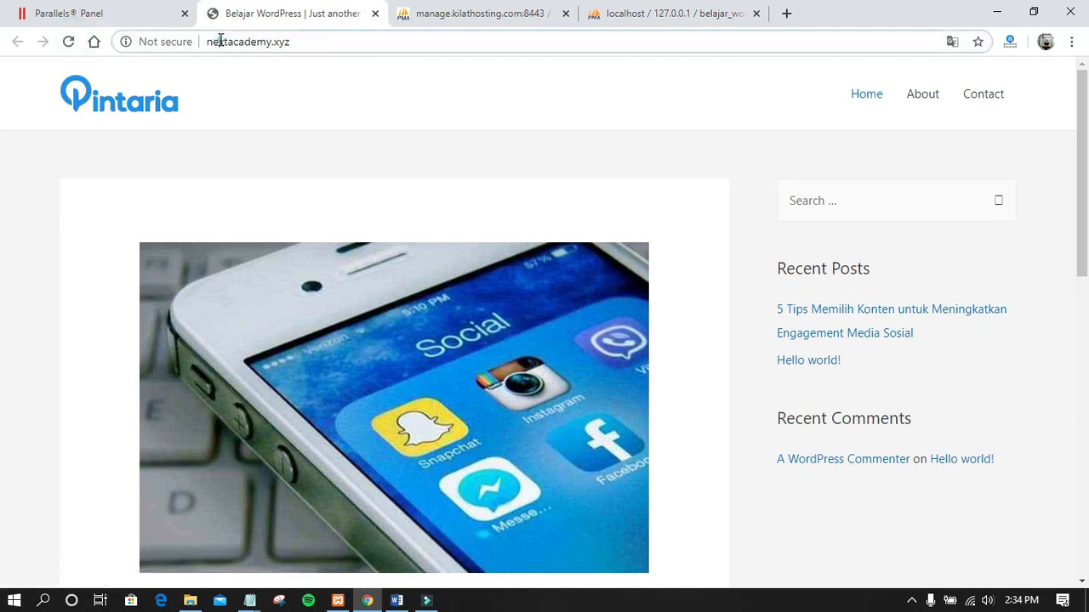
scroll(349, 174, down, 8)
scroll(311, 188, up, 3)
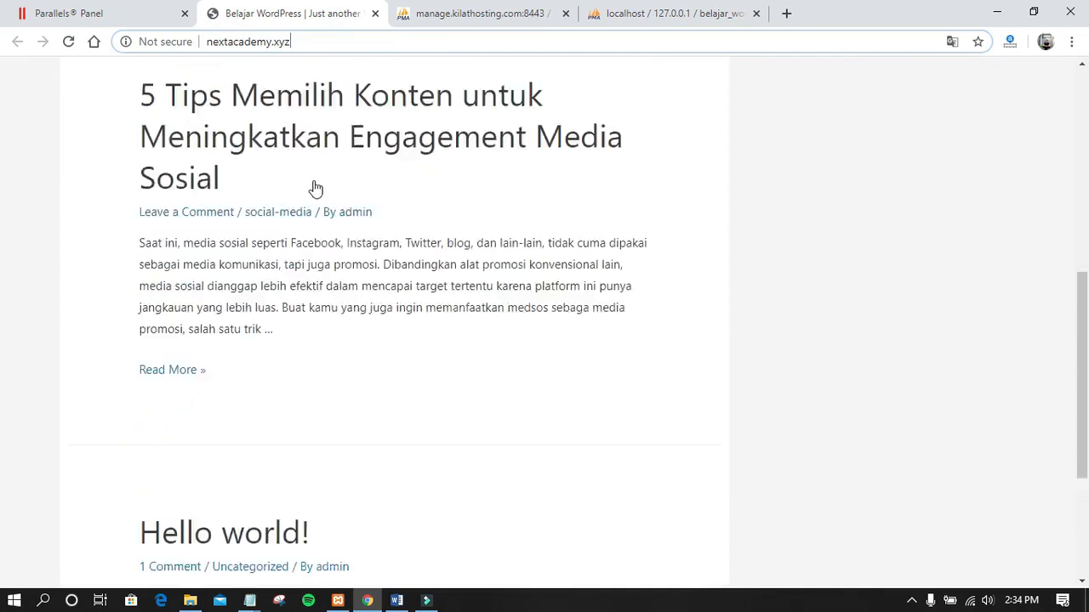
- Check which address the "5 Tips Memilih Konten" post opens at from the home page, returning to the home page after each try
click(336, 216)
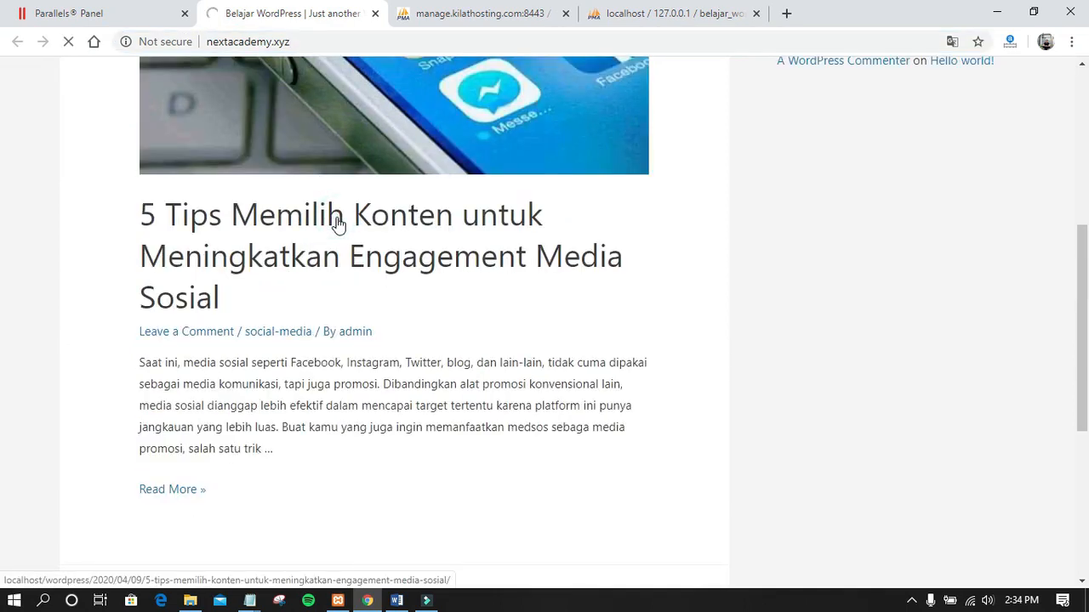
scroll(338, 223, up, 5)
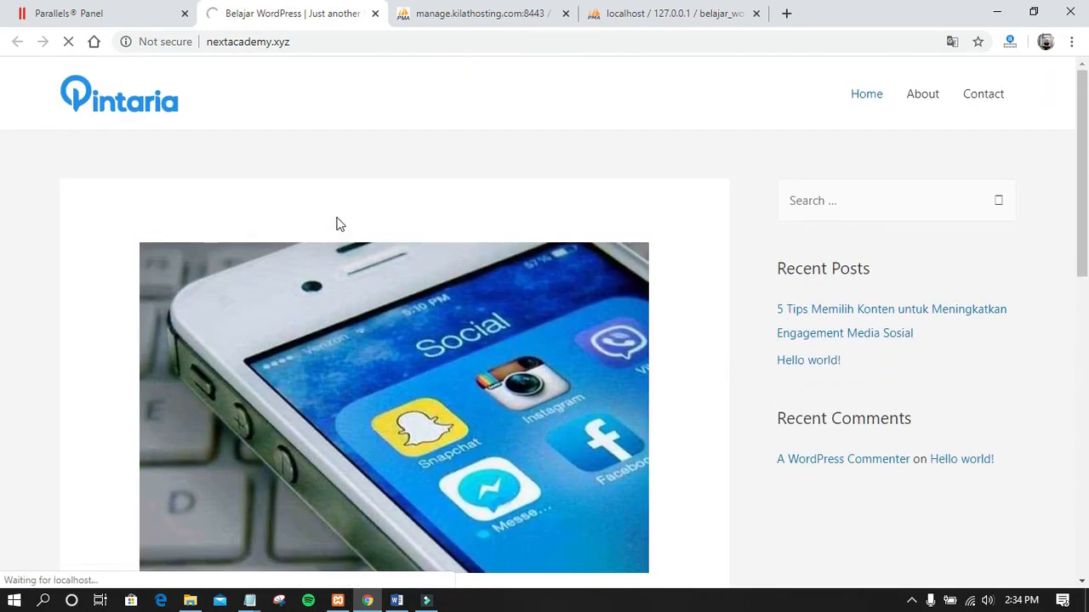
scroll(338, 223, down, 10)
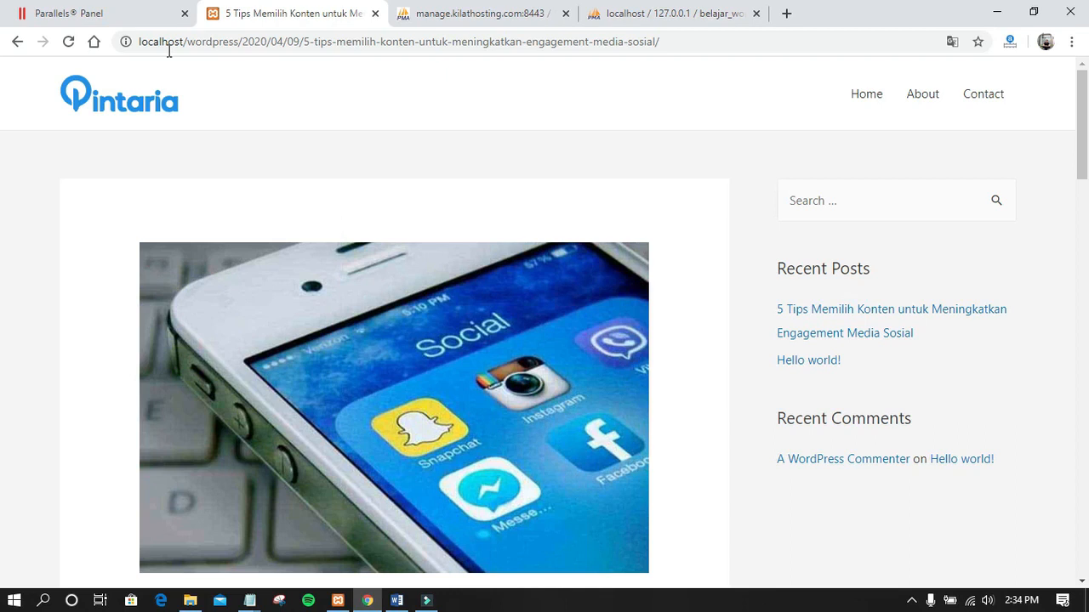
click(18, 41)
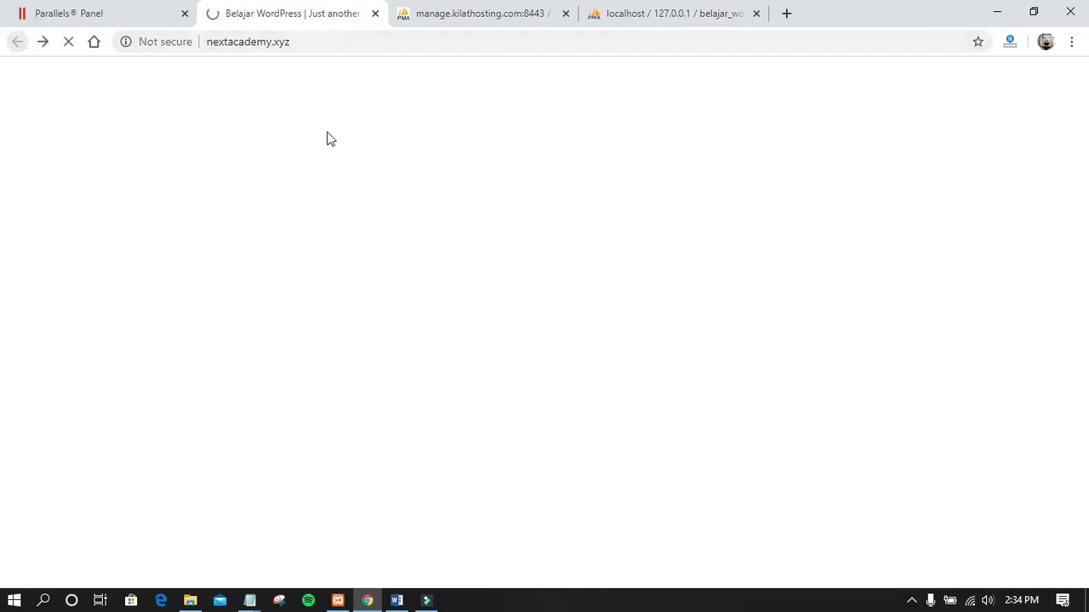
scroll(243, 165, up, 2)
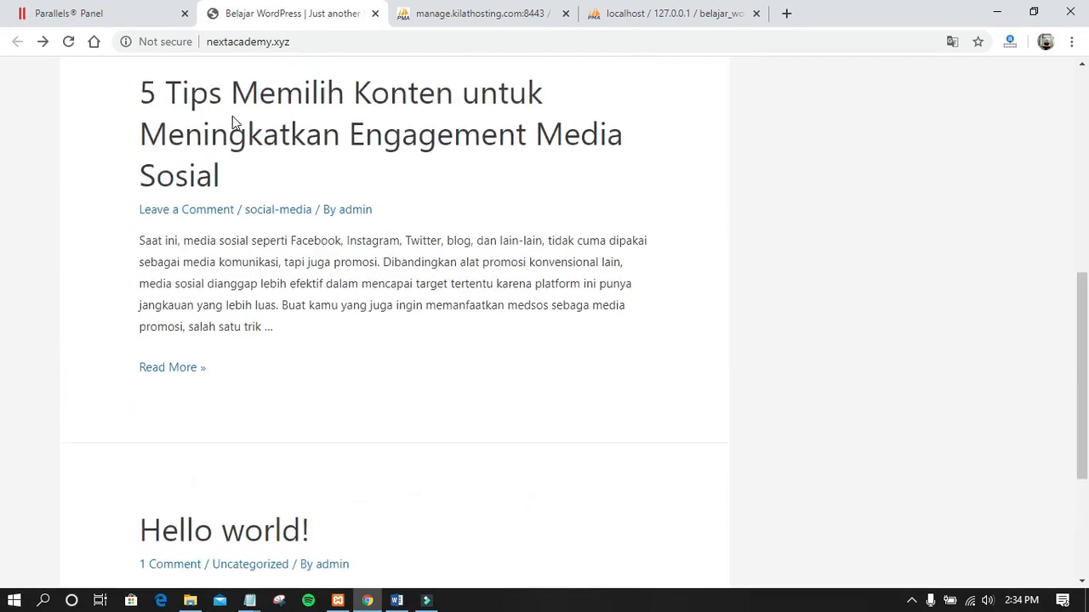
click(229, 213)
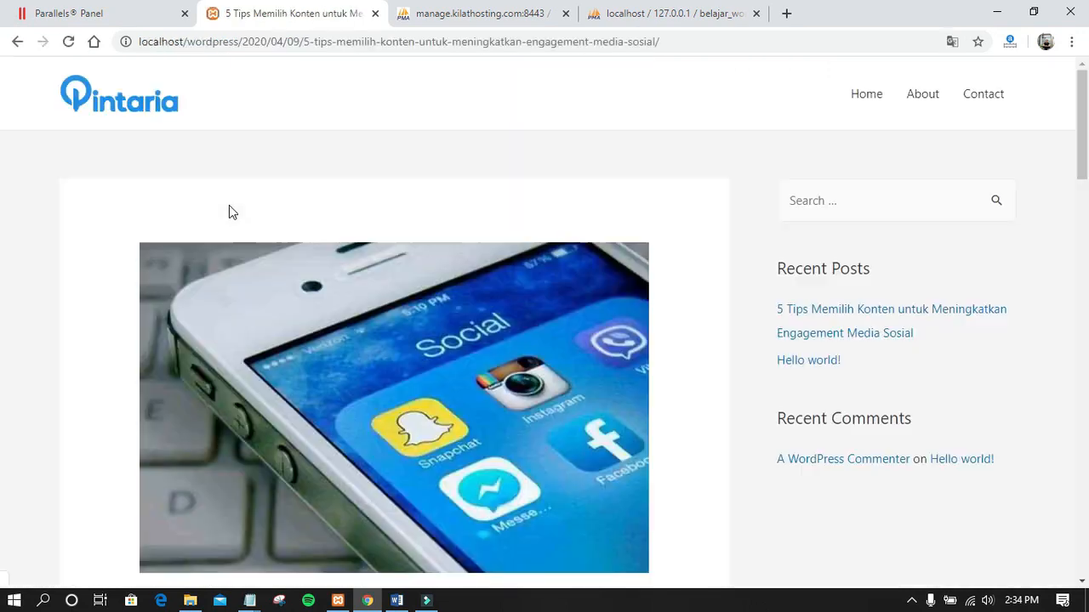
click(17, 41)
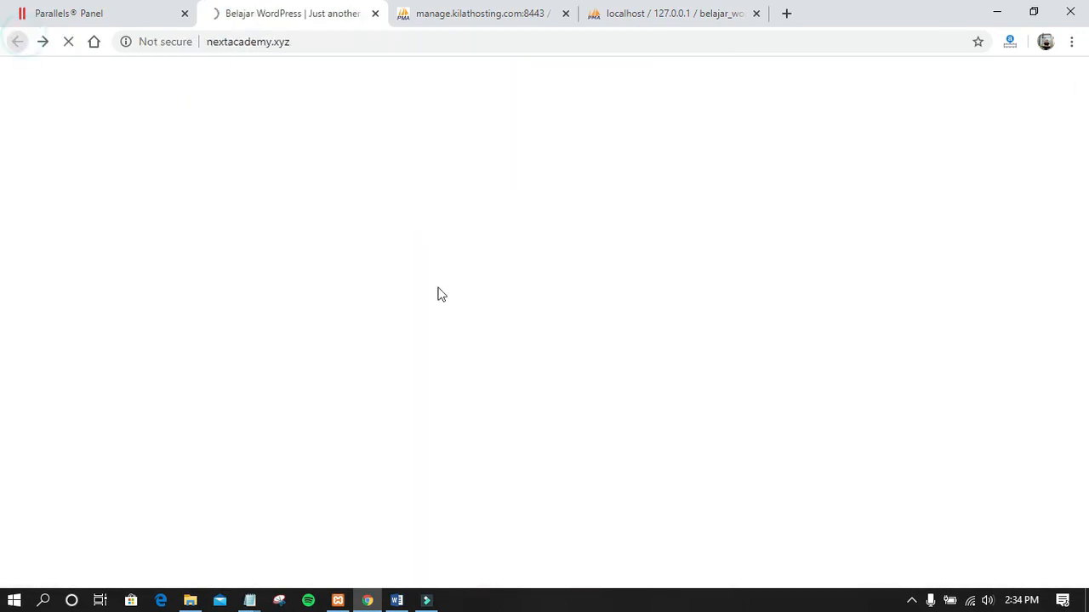
click(473, 12)
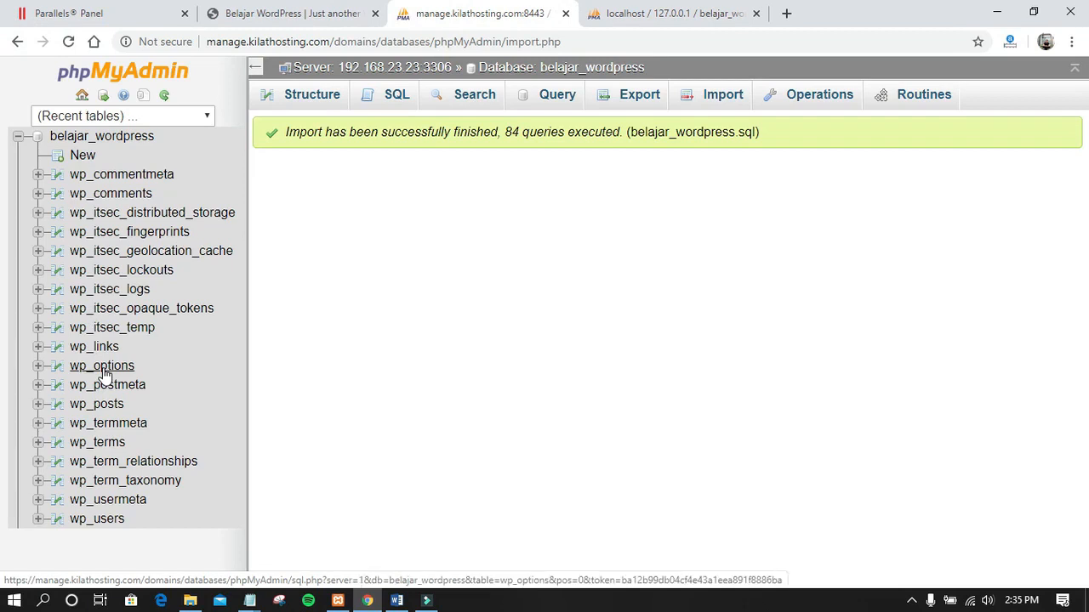
click(257, 11)
click(309, 45)
key(ctrl+c)
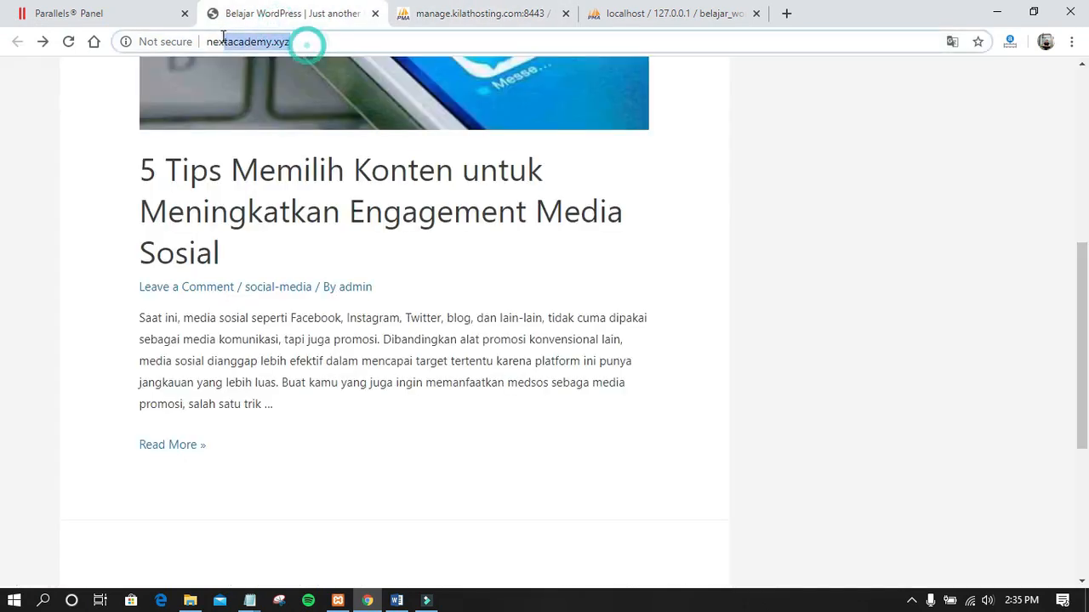
click(426, 10)
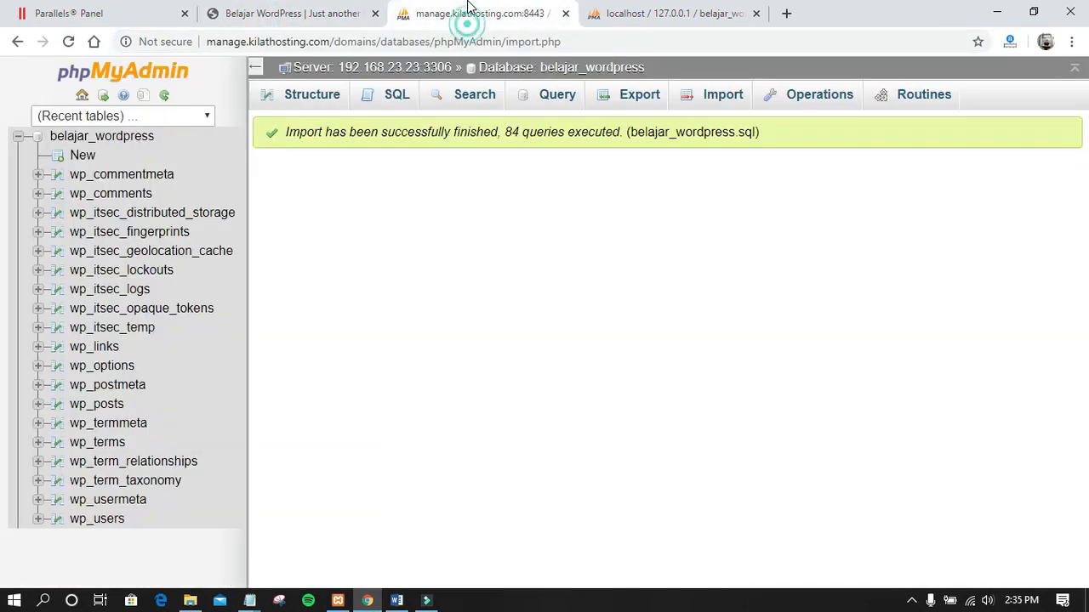
click(108, 368)
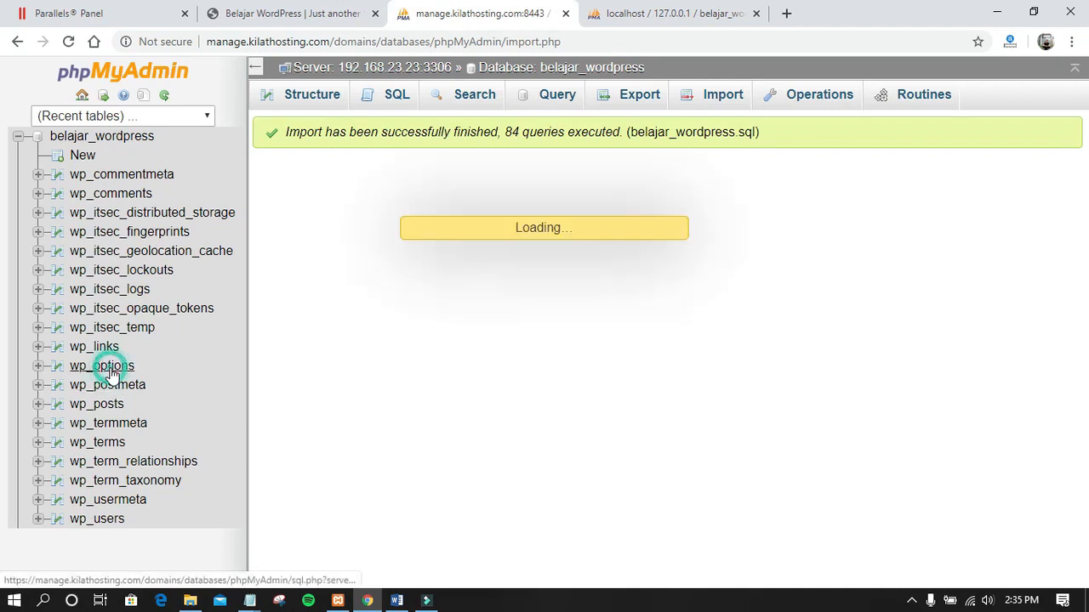
scroll(624, 366, down, 1)
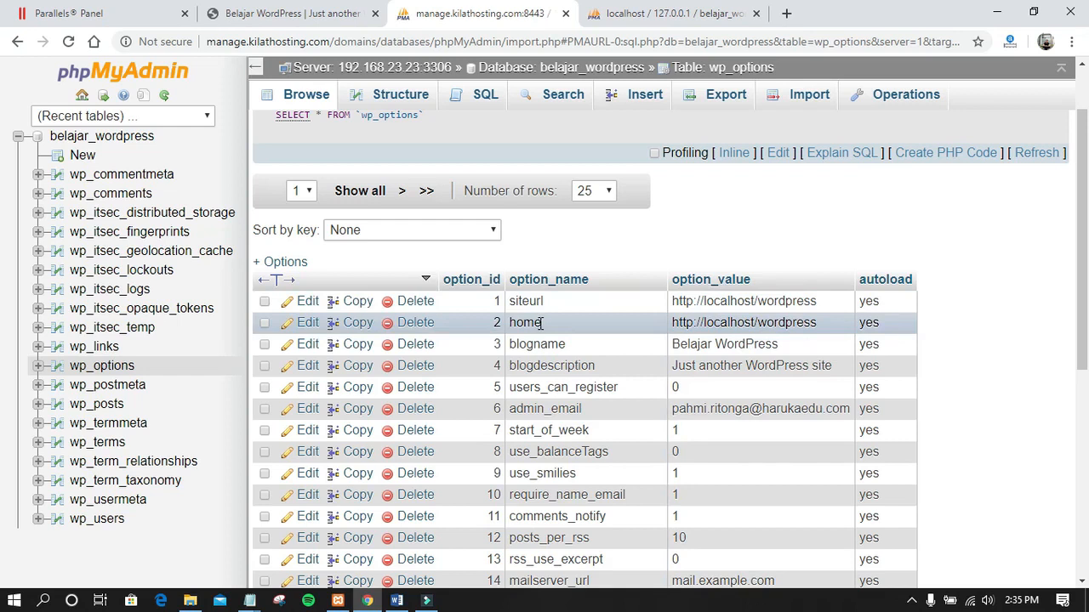
click(304, 302)
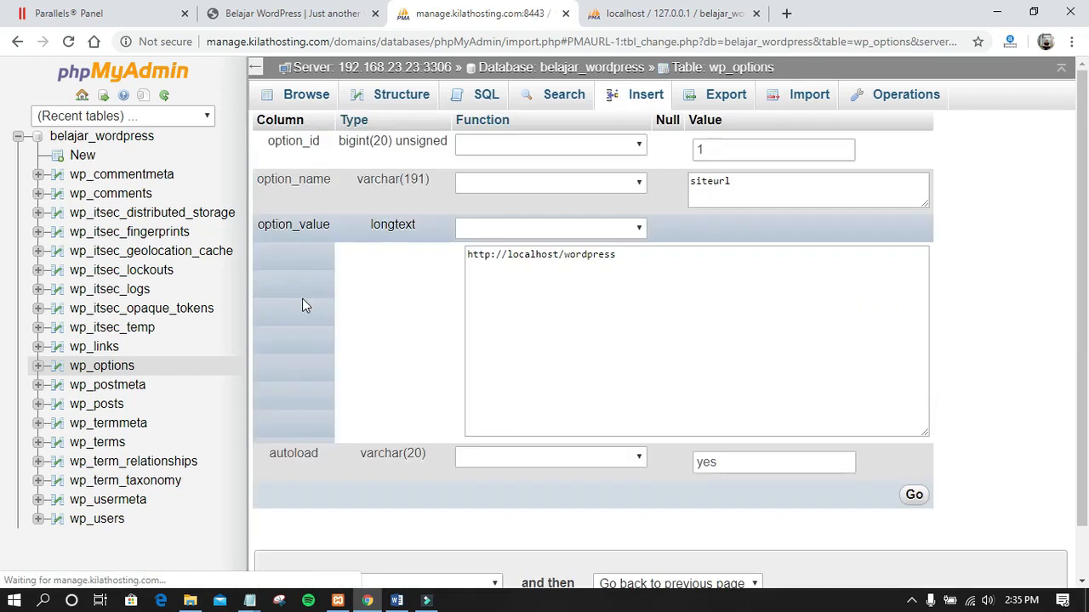
drag(507, 255, 616, 254)
text(nextacademy.xyz/)
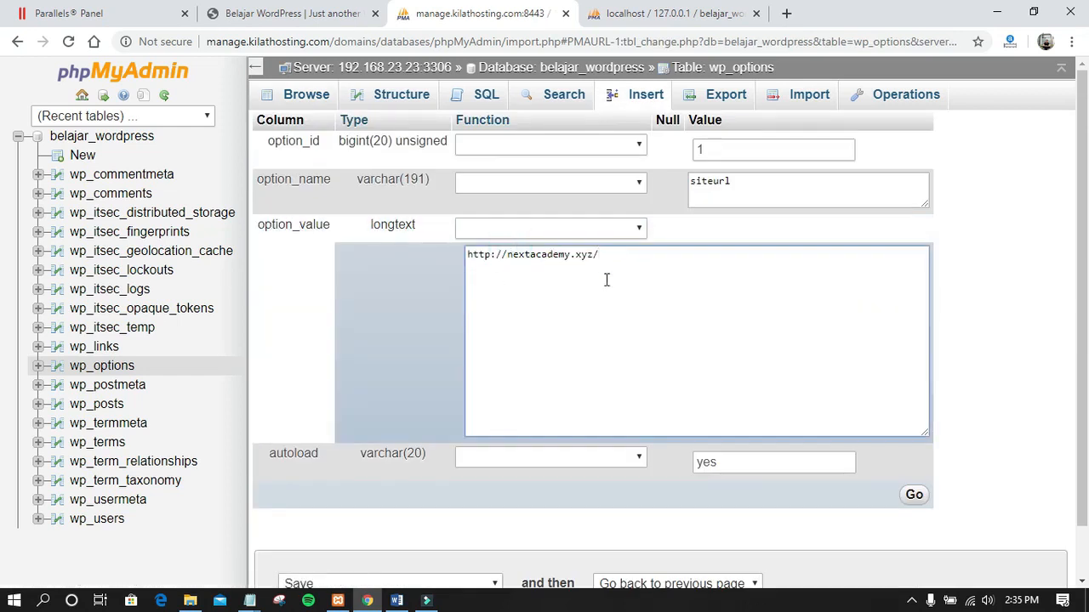
click(918, 496)
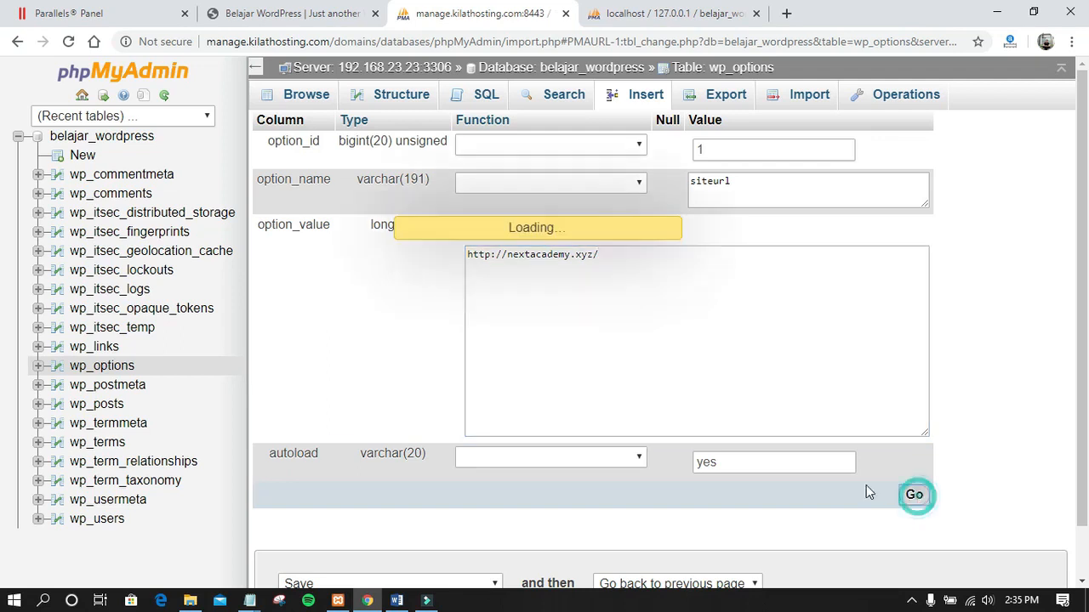
scroll(287, 452, down, 1)
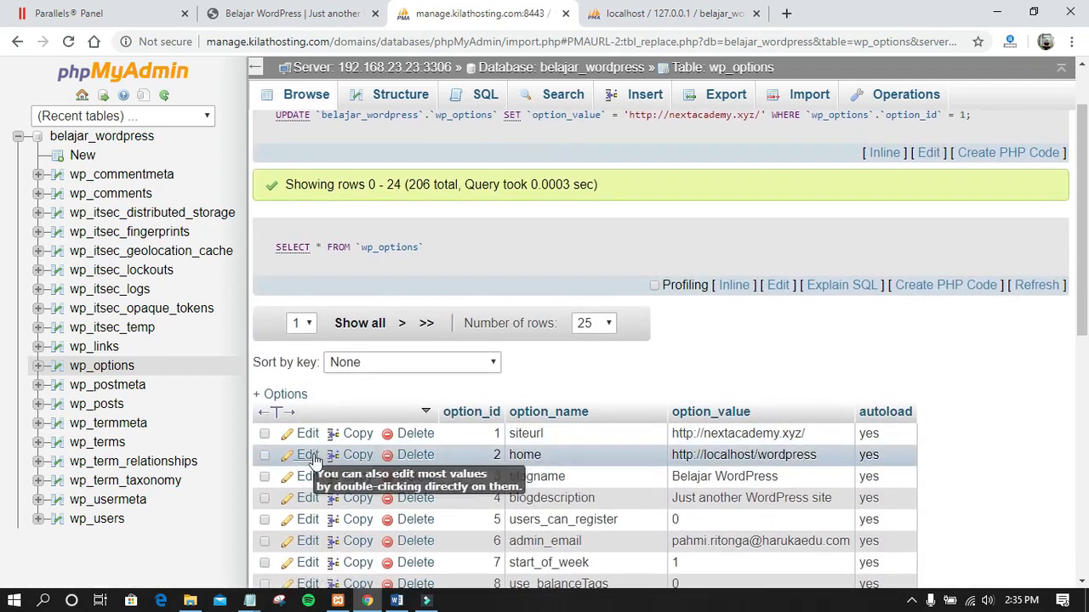
click(314, 456)
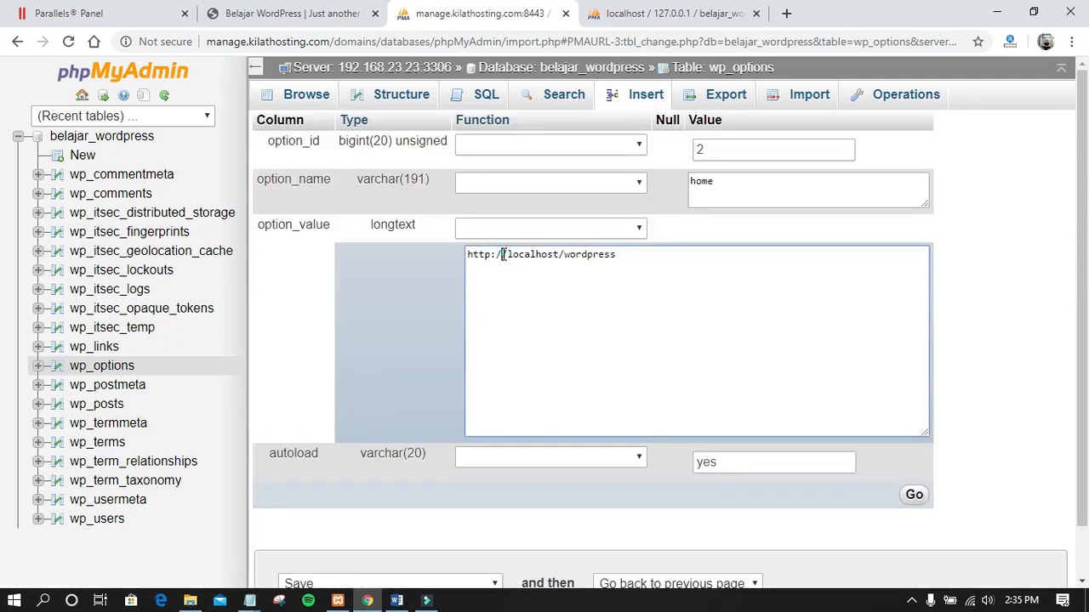
triple_click(503, 255)
key(ctrl+v)
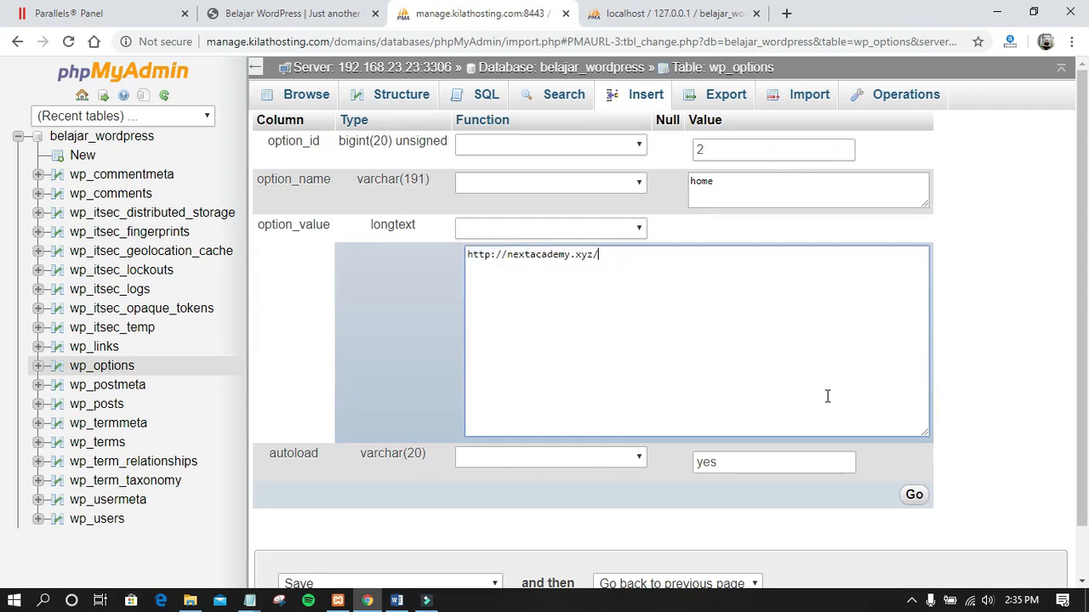
click(916, 504)
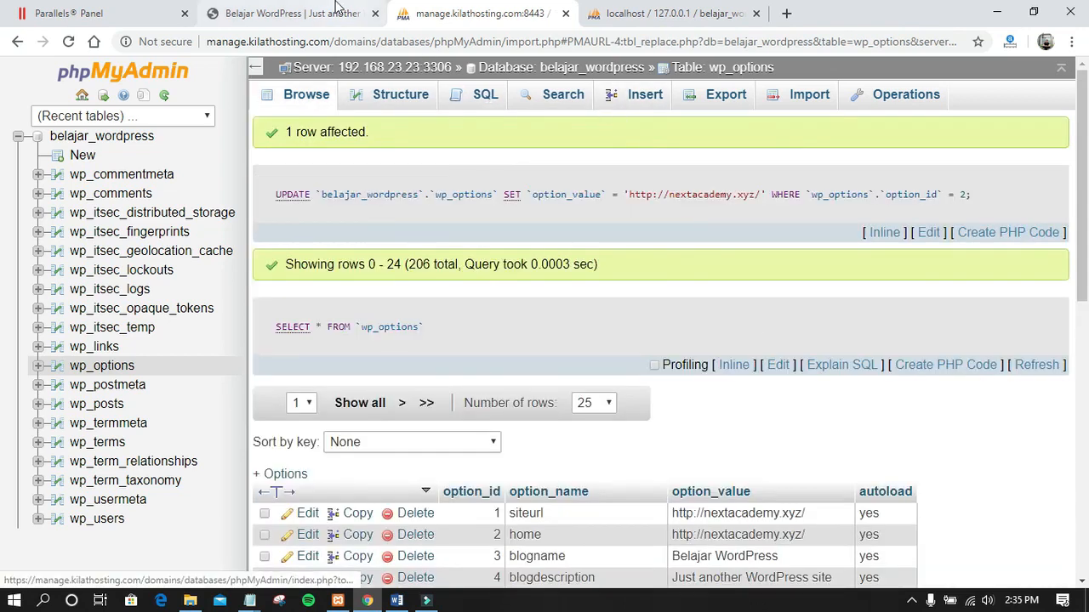
- Reload the live nextacademy.xyz site, test opening the "5 Tips Memilih Konten" post, and return to the home page
click(335, 9)
drag(336, 9, 518, 10)
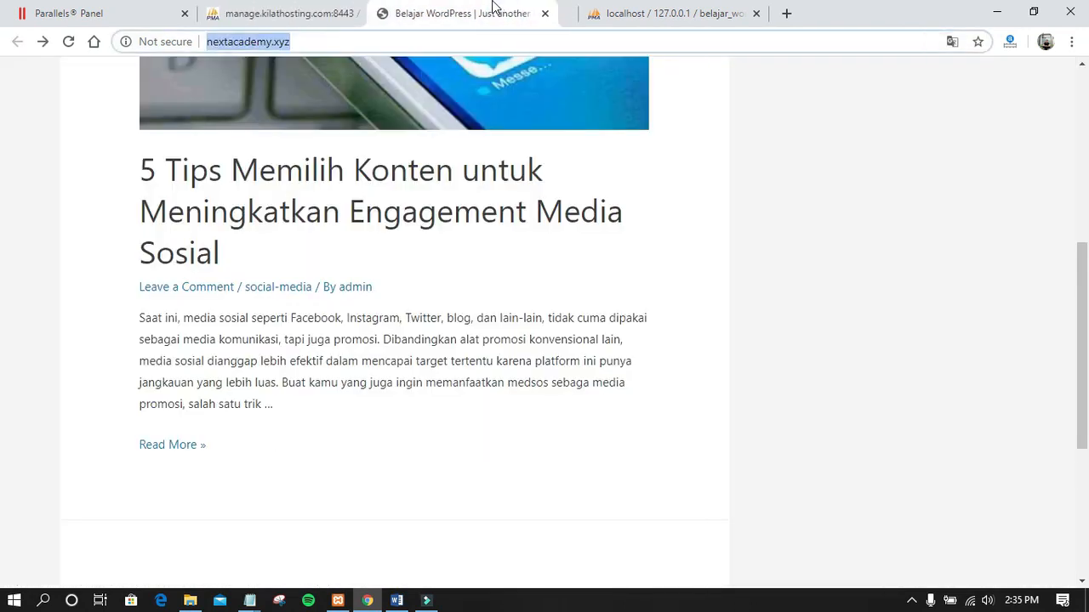
click(68, 44)
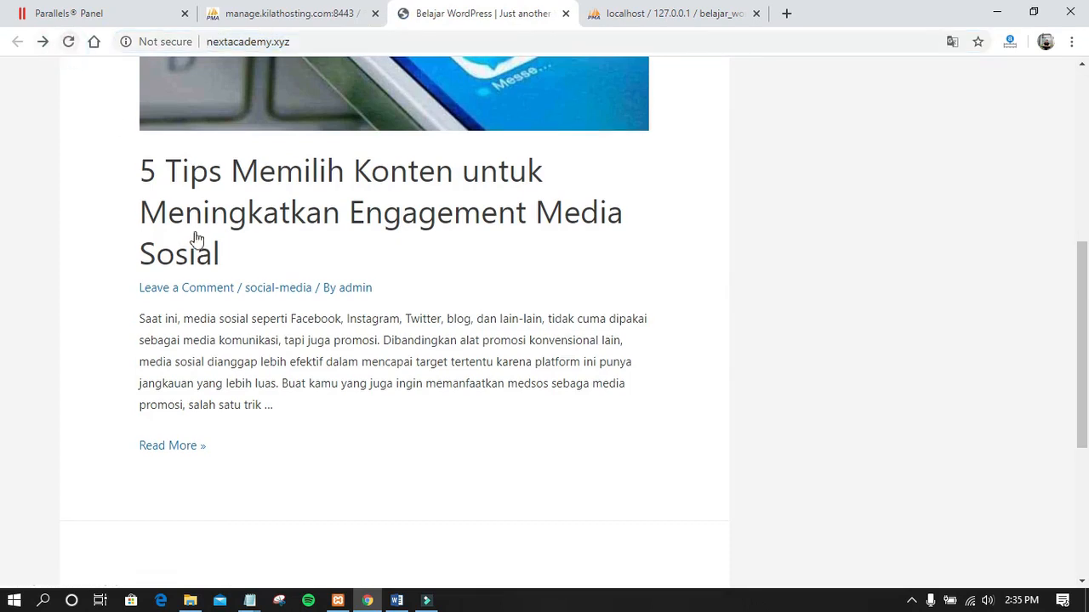
click(405, 219)
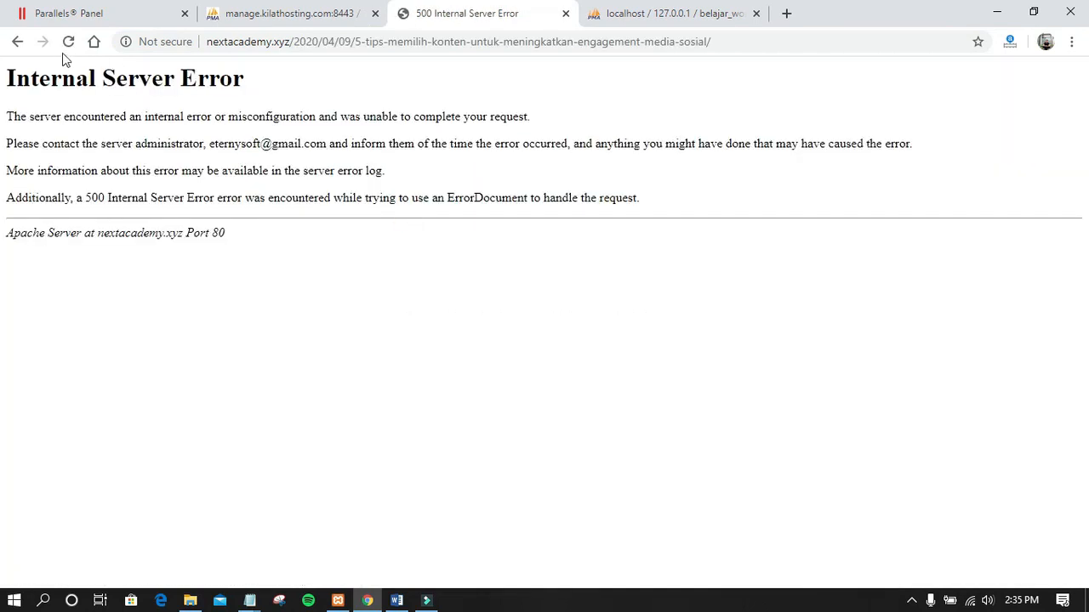
click(68, 45)
click(429, 21)
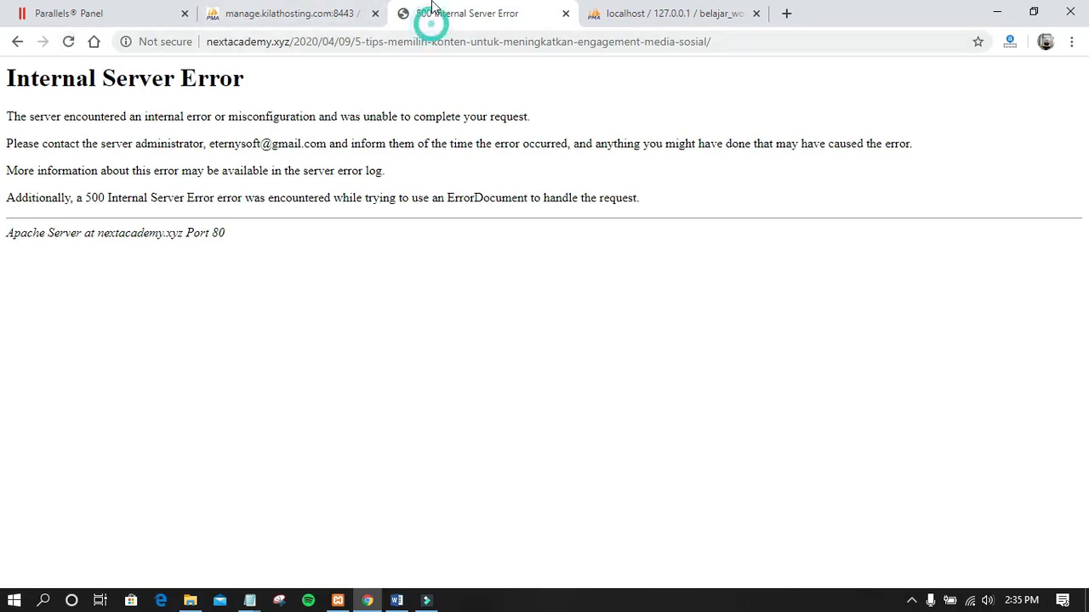
click(17, 44)
click(336, 40)
click(376, 35)
key(Return)
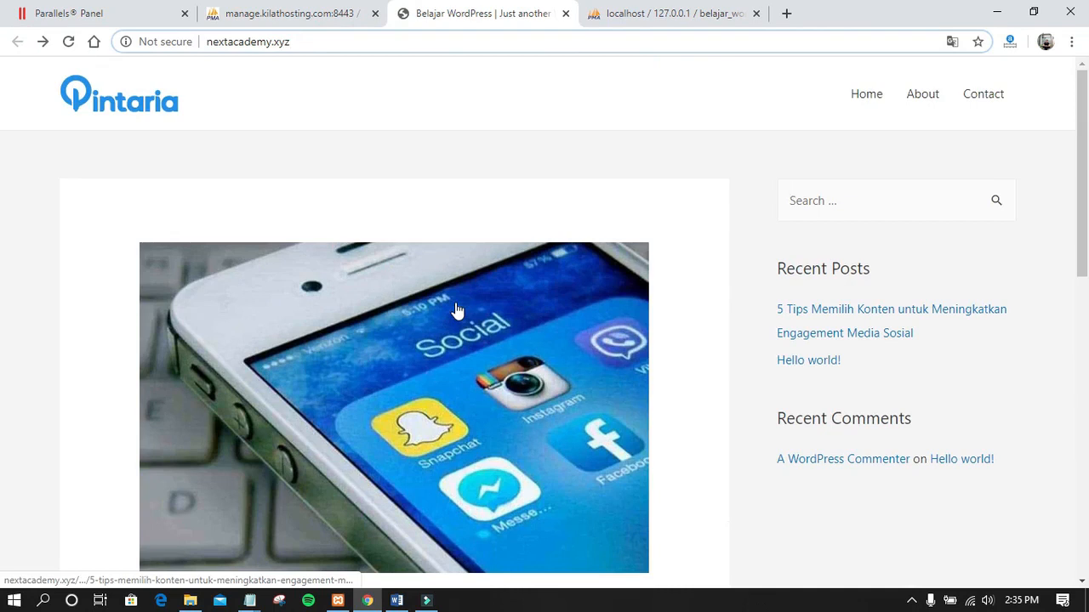
- Open nextacademy.xyz/wp-admin/ and enter the account's username in the WordPress login form
text(/wp-admin/)
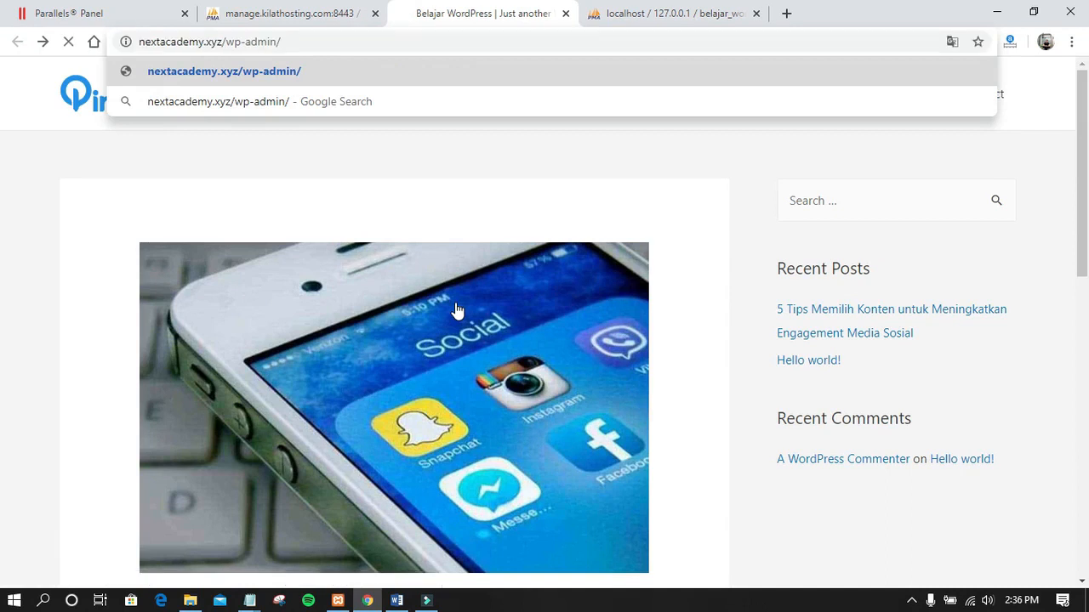
key(Return)
click(480, 270)
click(496, 292)
text(a)
click(502, 330)
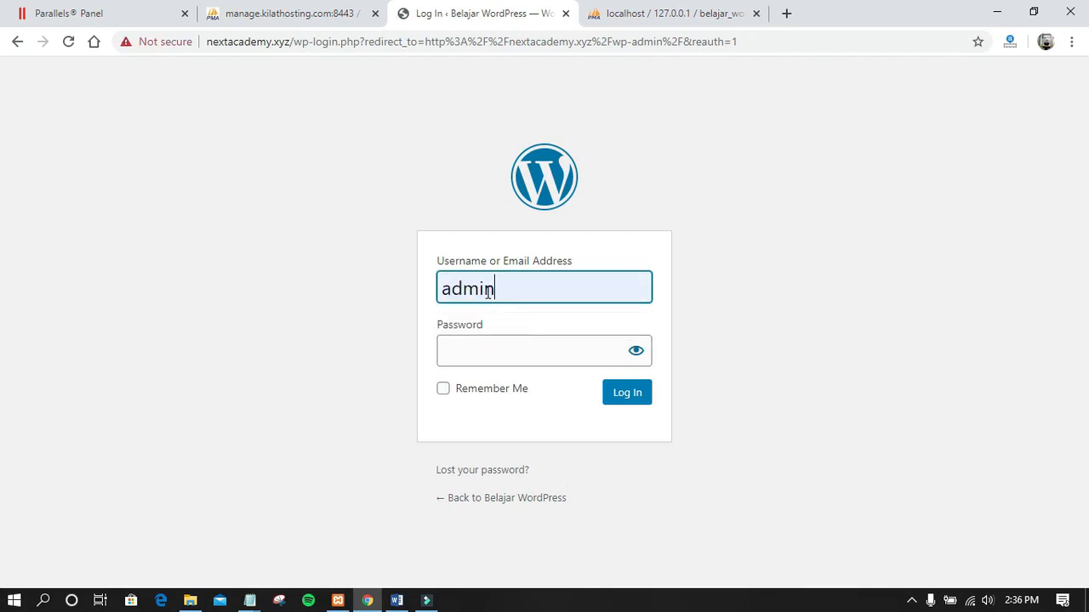
- Enter the account password, log in to the WordPress admin and decline saving the password in the browser
double_click(486, 290)
key(ctrl+c)
click(491, 343)
key(ctrl+v)
click(610, 400)
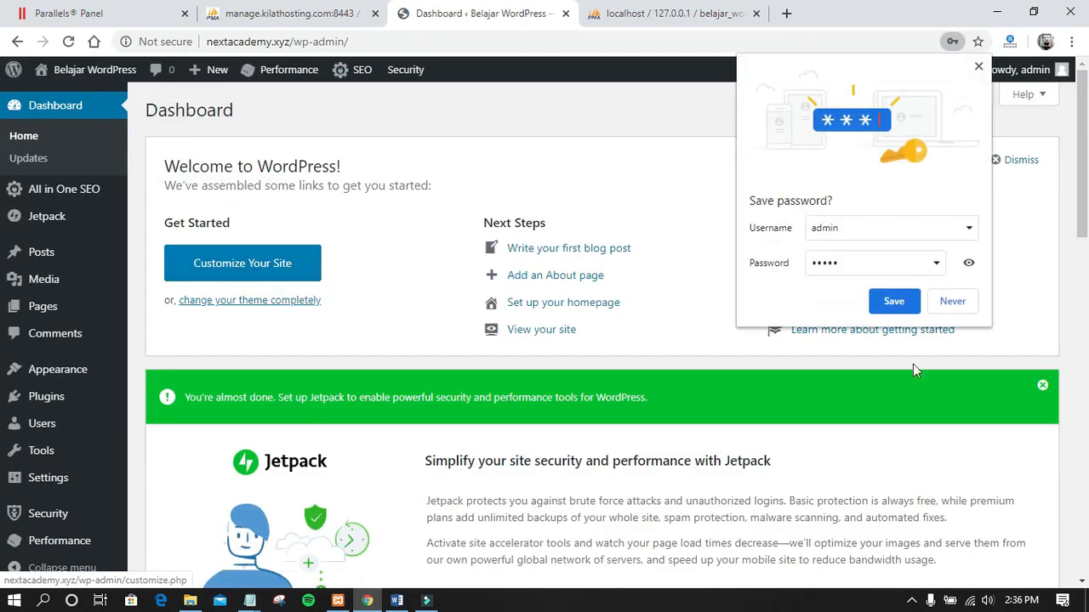
click(952, 302)
- Set the site's permalink structure to Post name in the Permalink Settings and save the change
scroll(416, 345, down, 5)
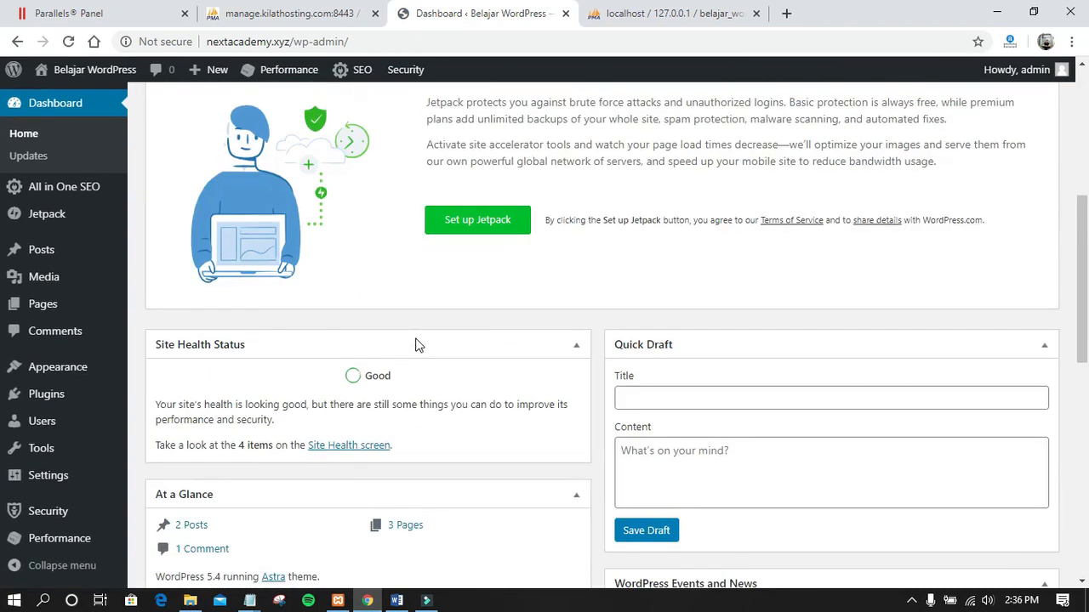
scroll(416, 341, down, 1)
mouse_move(60, 448)
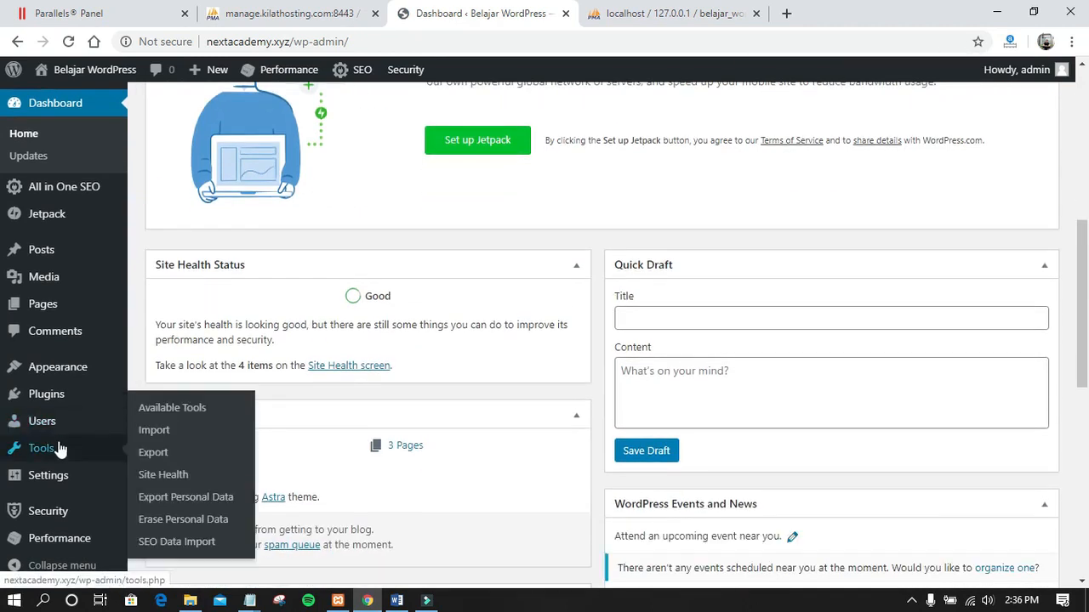
scroll(65, 484, down, 1)
mouse_move(51, 411)
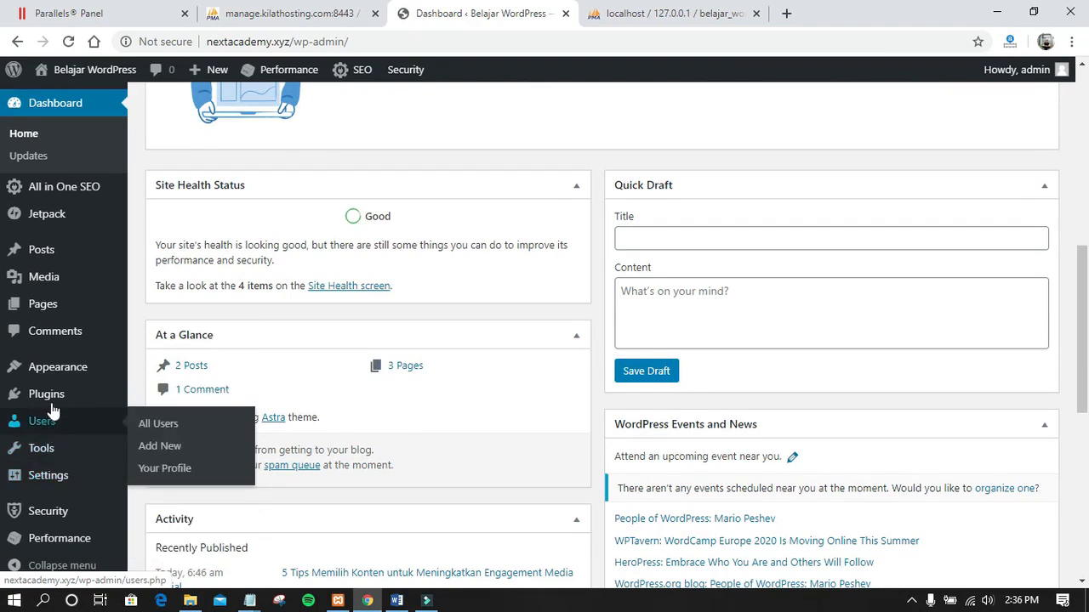
scroll(52, 493, down, 2)
mouse_move(66, 539)
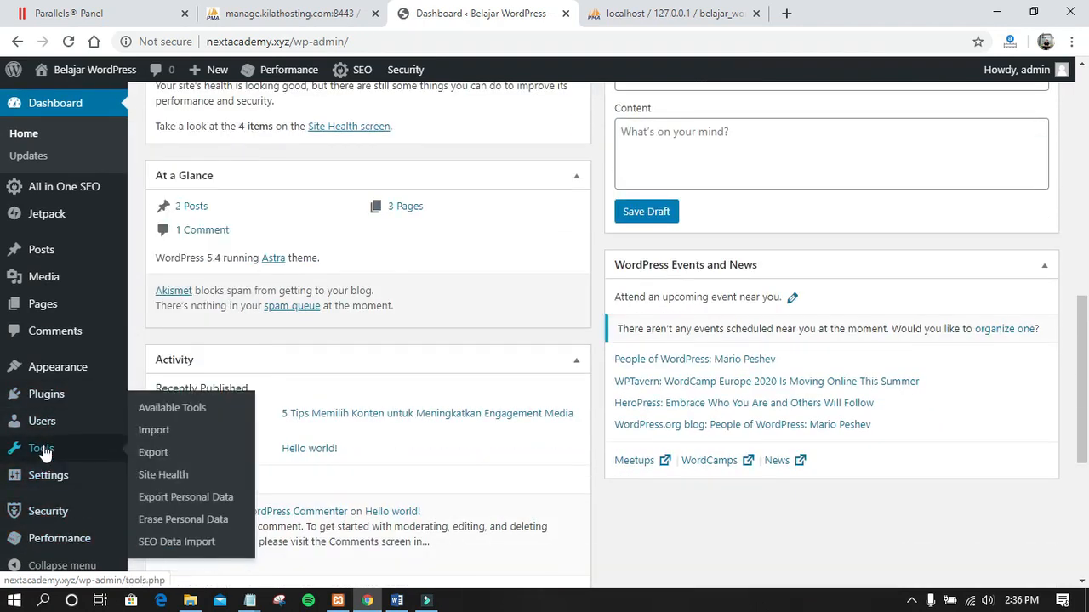
mouse_move(49, 481)
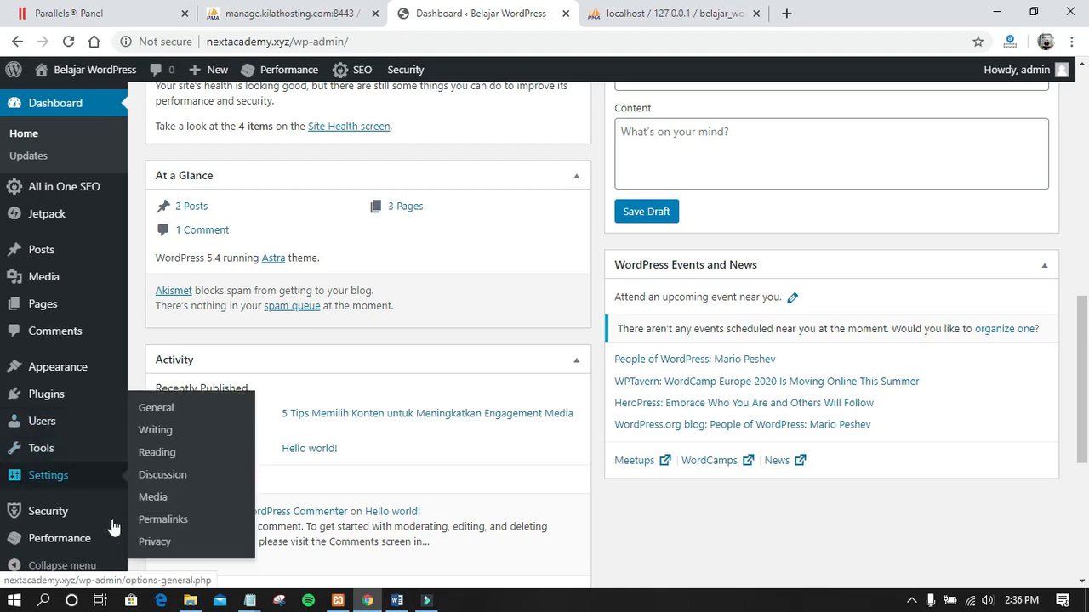
click(163, 520)
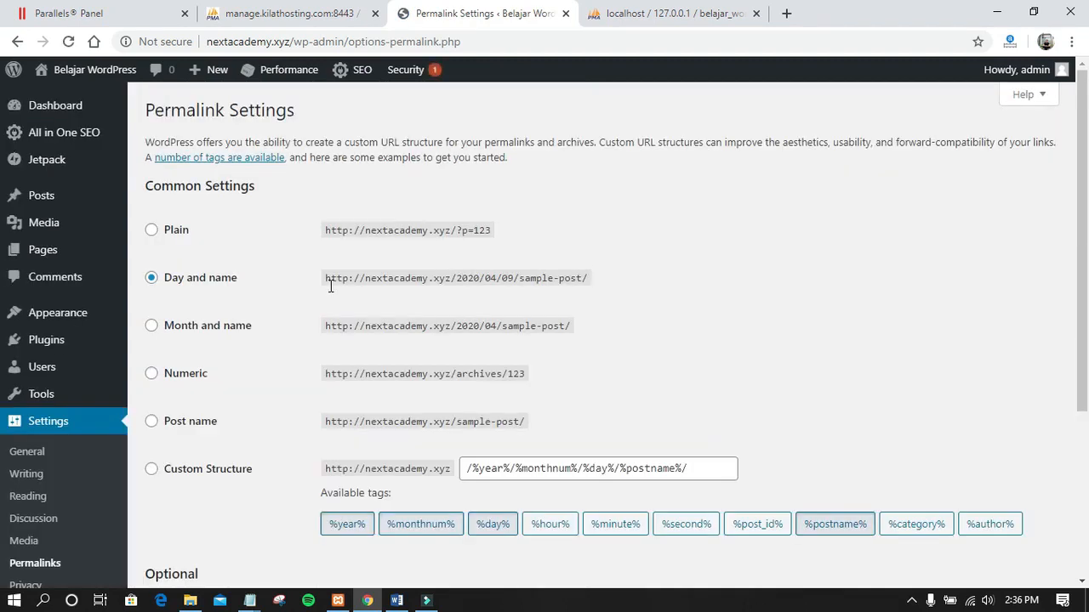
scroll(477, 298, down, 1)
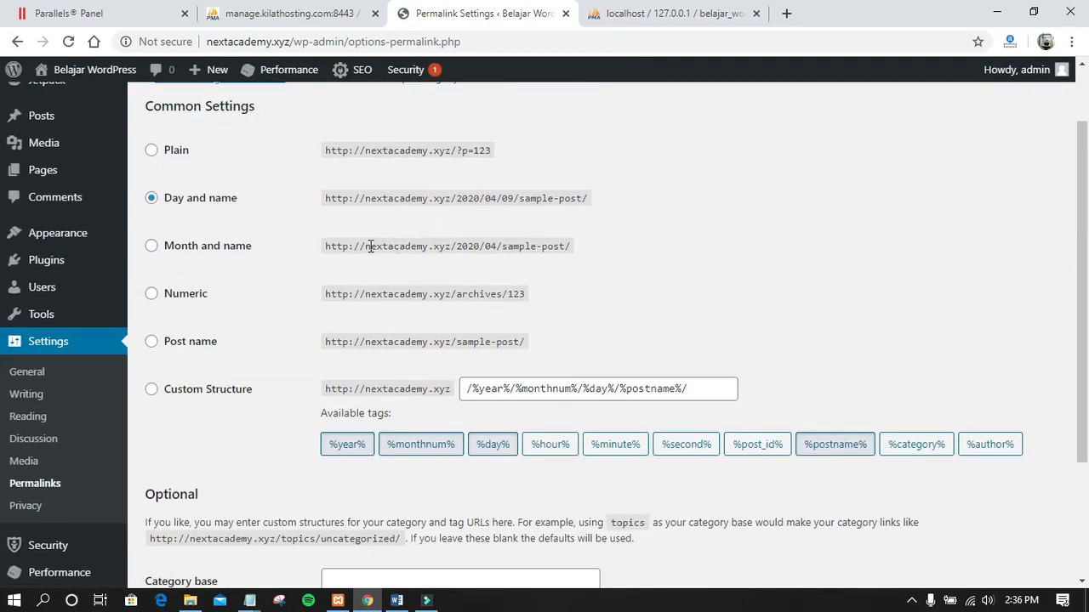
click(153, 341)
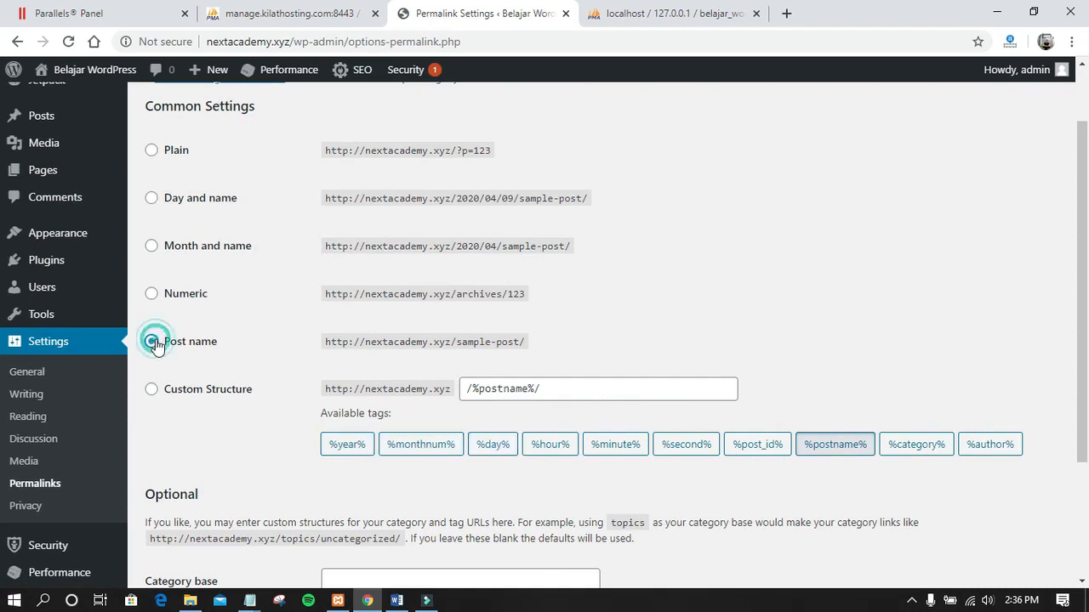
scroll(155, 345, down, 2)
click(196, 509)
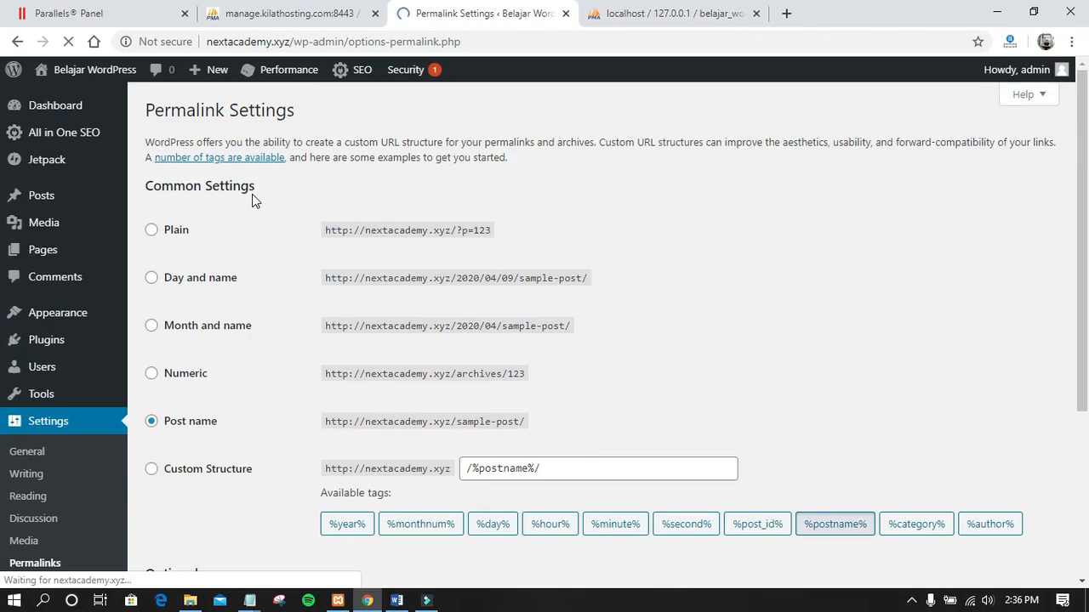
- Open the live site in a new tab and look through the "5 Tips Memilih Konten" post
mouse_move(104, 83)
right_click(75, 101)
click(115, 108)
click(585, 7)
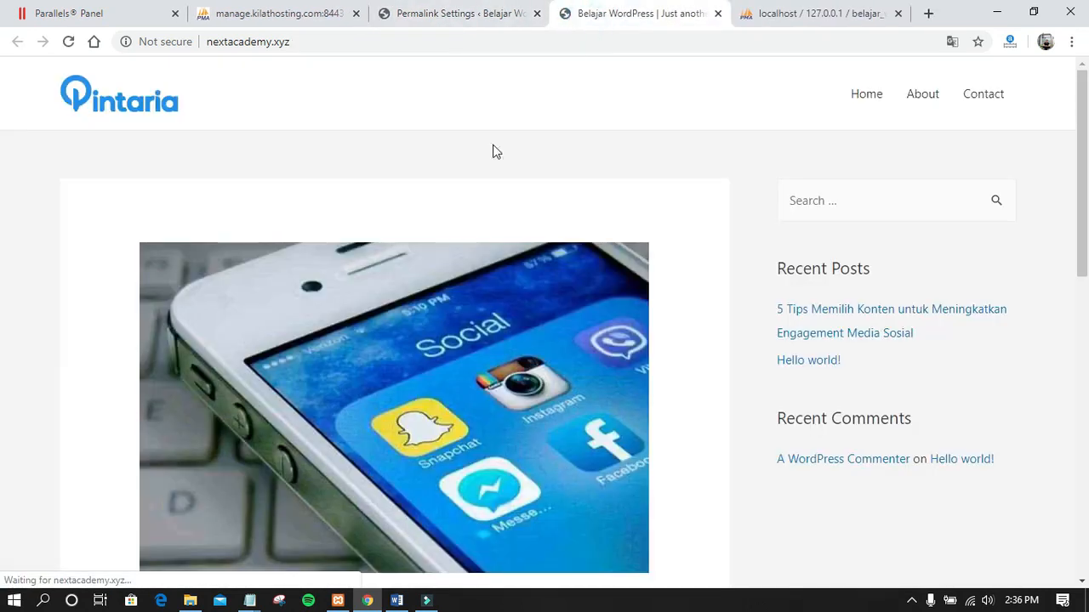
scroll(355, 273, down, 5)
click(359, 261)
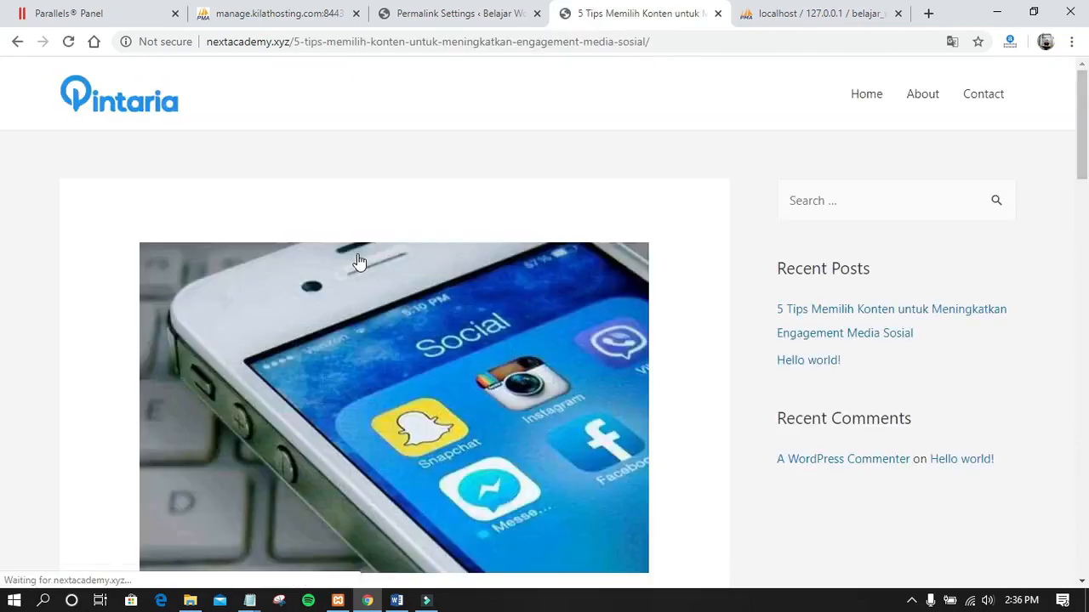
scroll(395, 225, down, 12)
scroll(397, 243, up, 12)
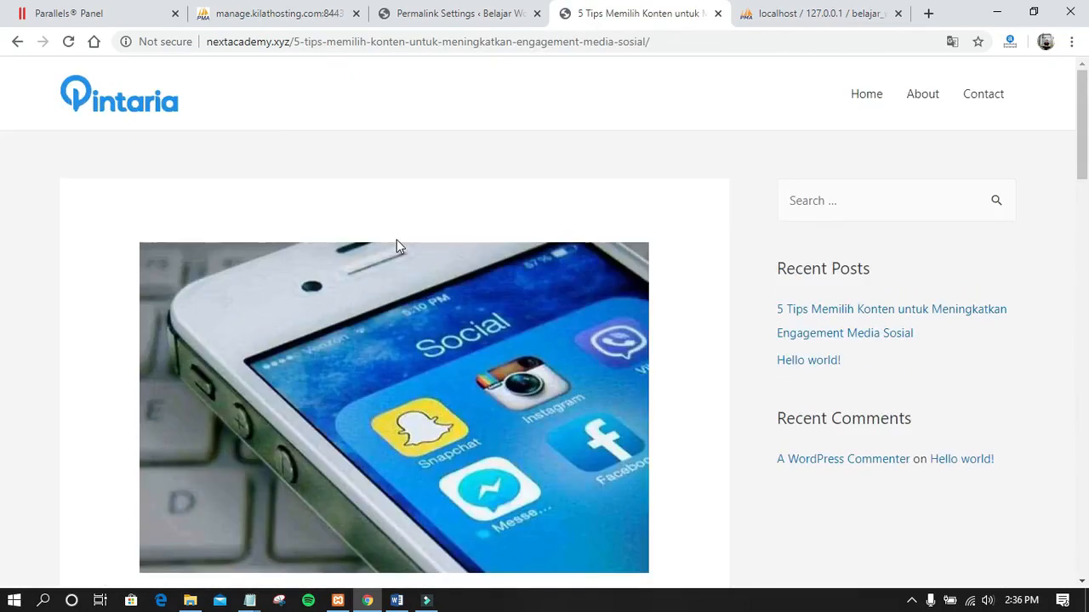
- Review the saved permalink settings and the siteurl and home rows in the online wp_options table
click(485, 11)
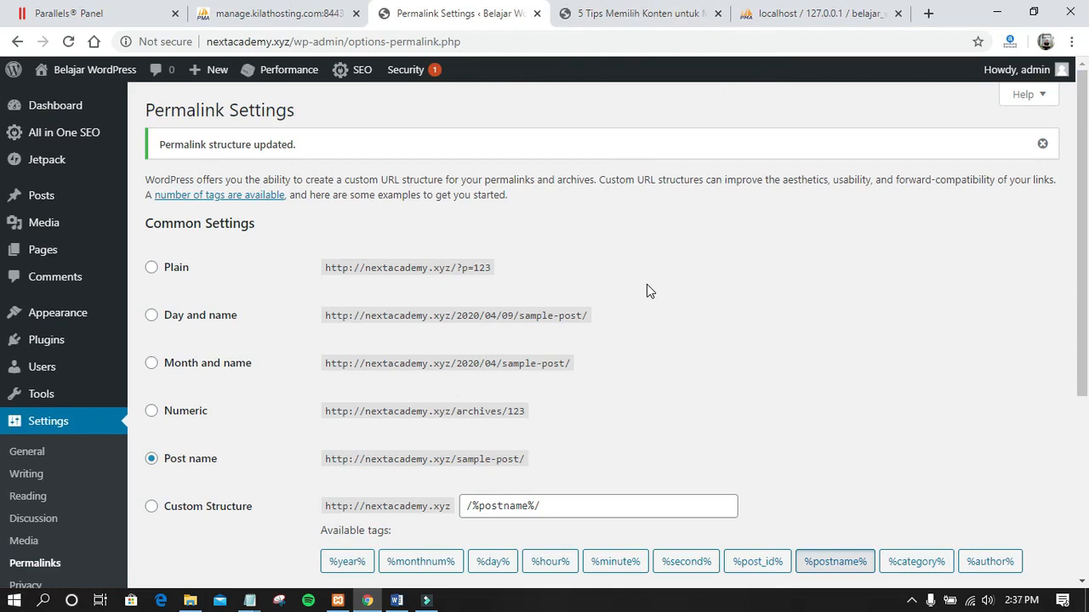
click(255, 11)
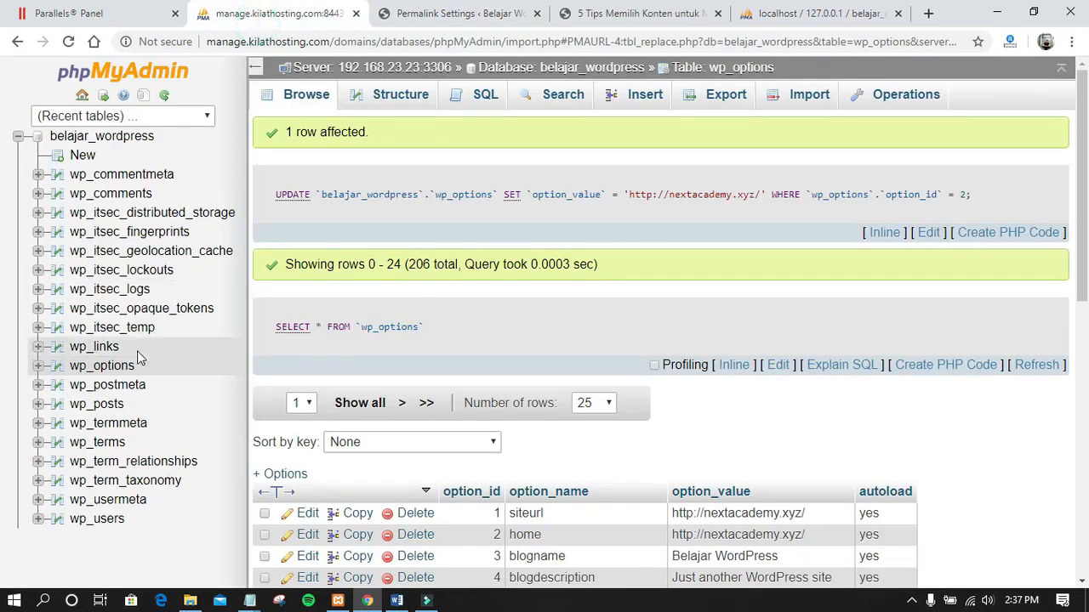
click(92, 367)
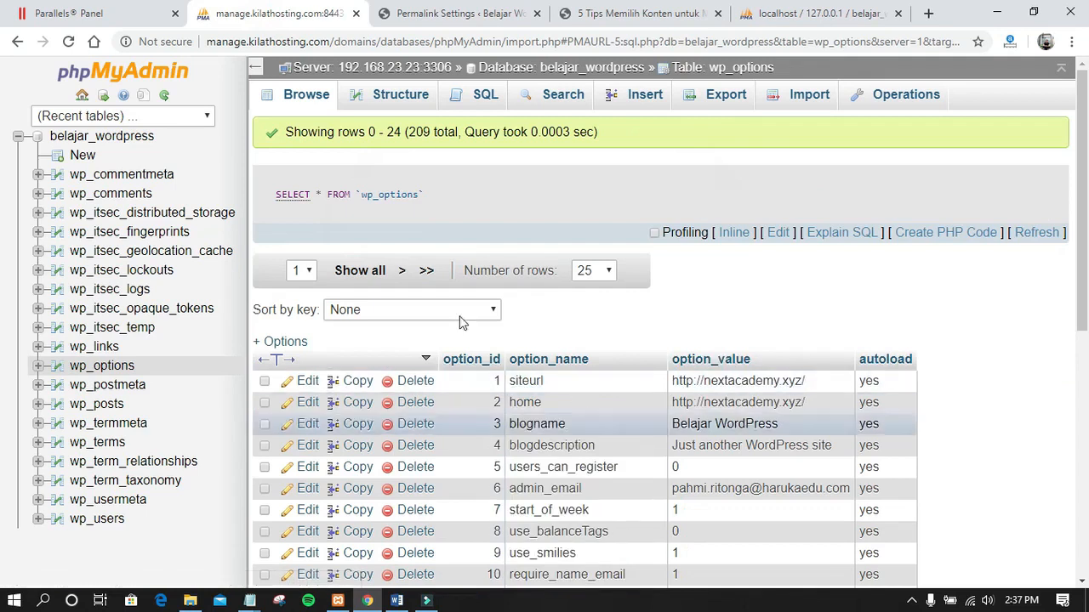
click(486, 12)
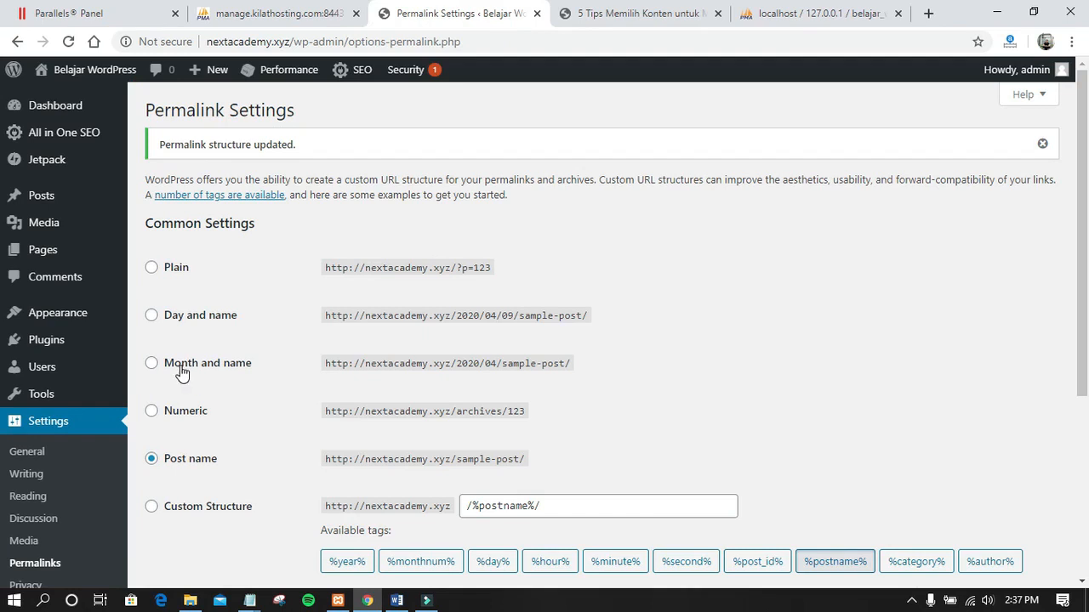
scroll(181, 372, down, 2)
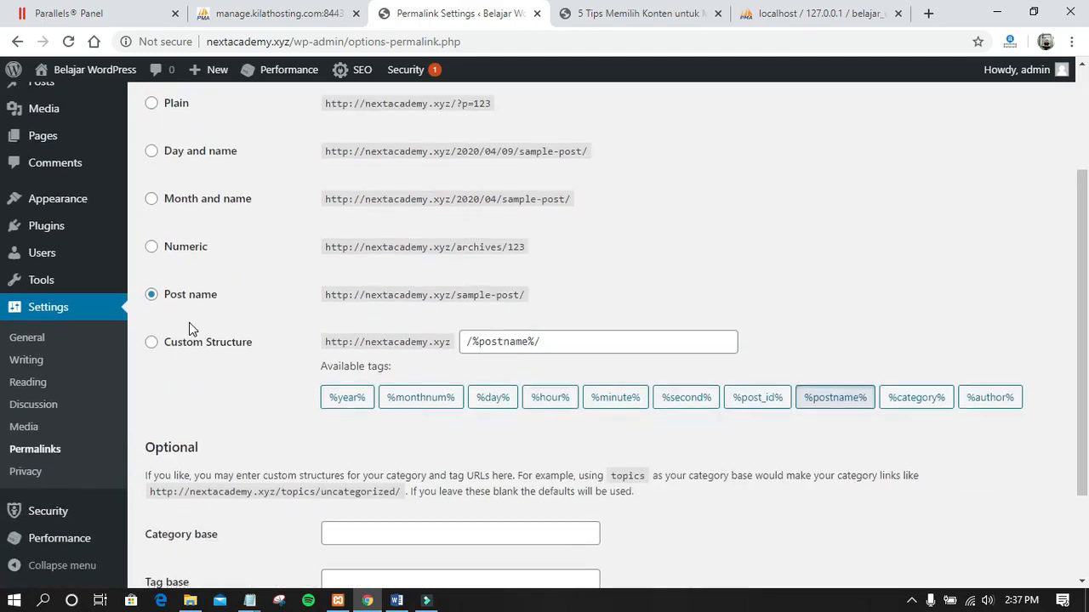
scroll(190, 329, down, 2)
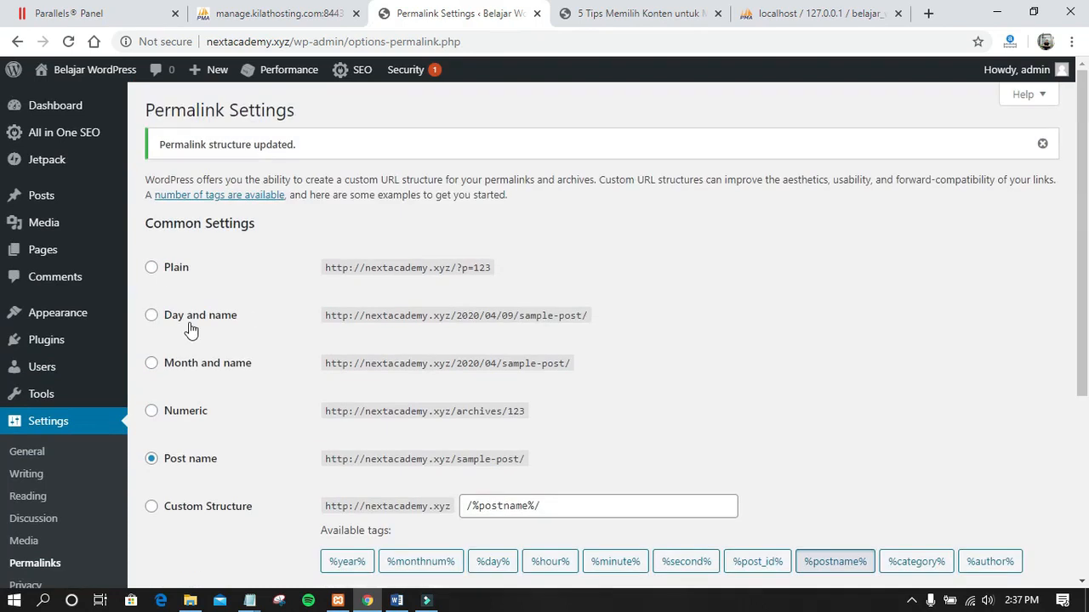
- Return to the WordPress dashboard, dismiss the Welcome to WordPress panel and look through the remaining widgets
click(60, 108)
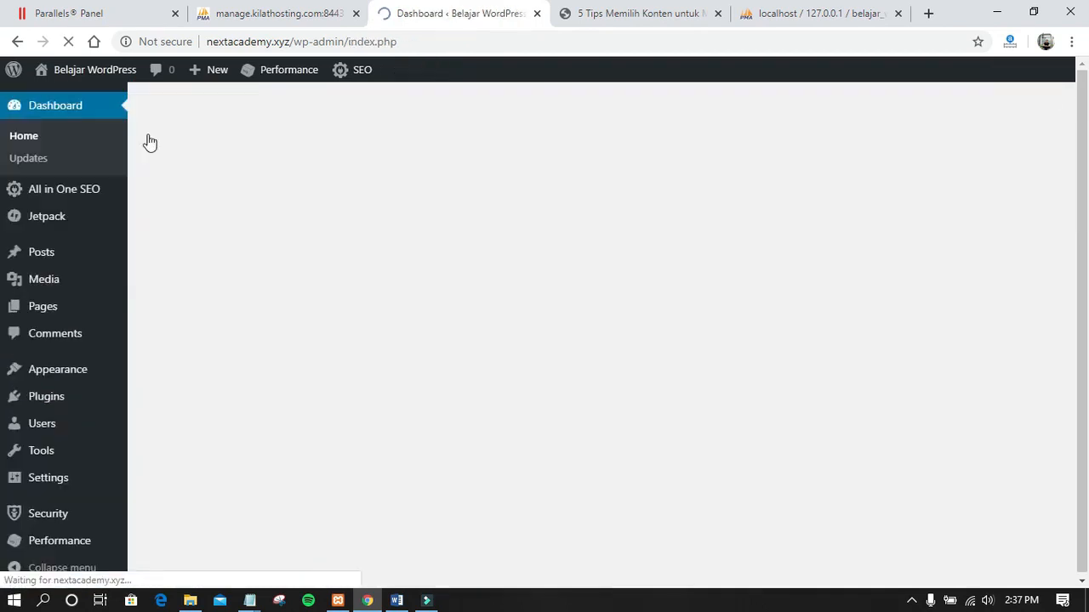
click(1028, 161)
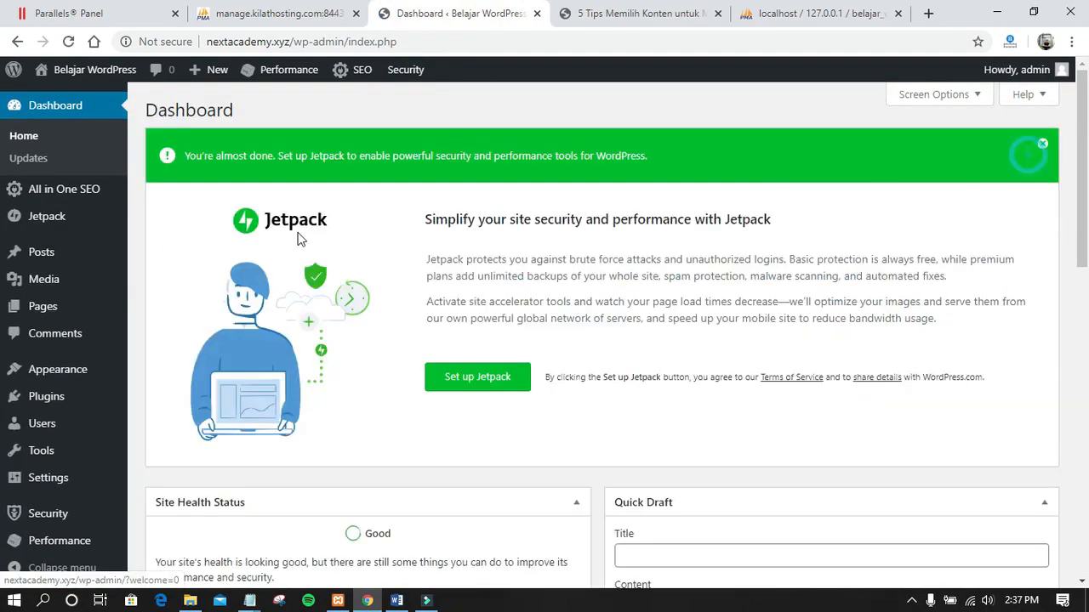
scroll(272, 243, down, 10)
- Open the live site from the dashboard in a new tab and view its About page
mouse_move(85, 70)
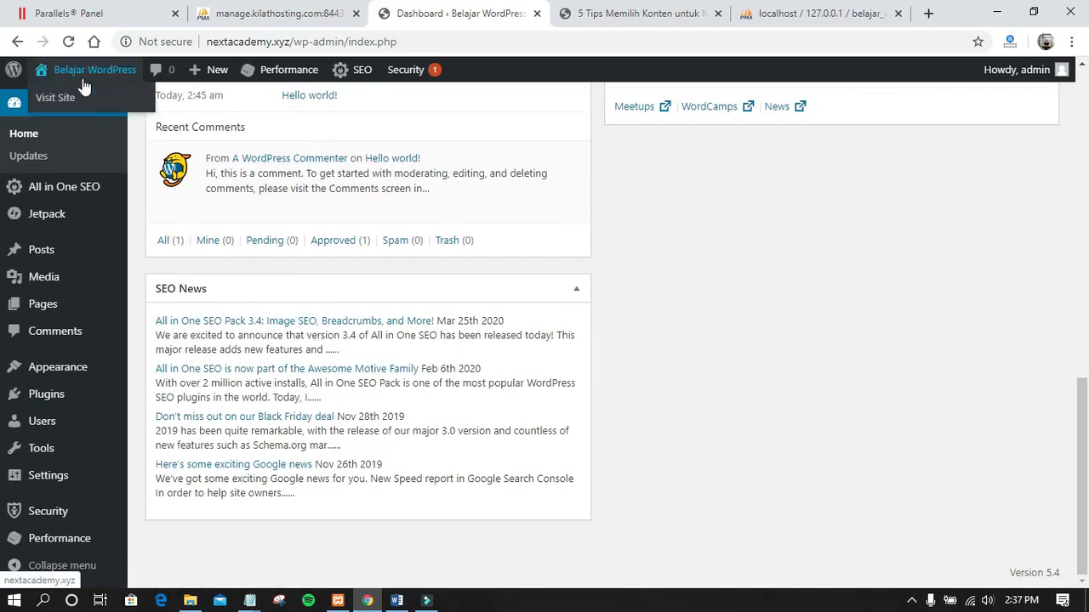
middle_click(109, 107)
click(552, 7)
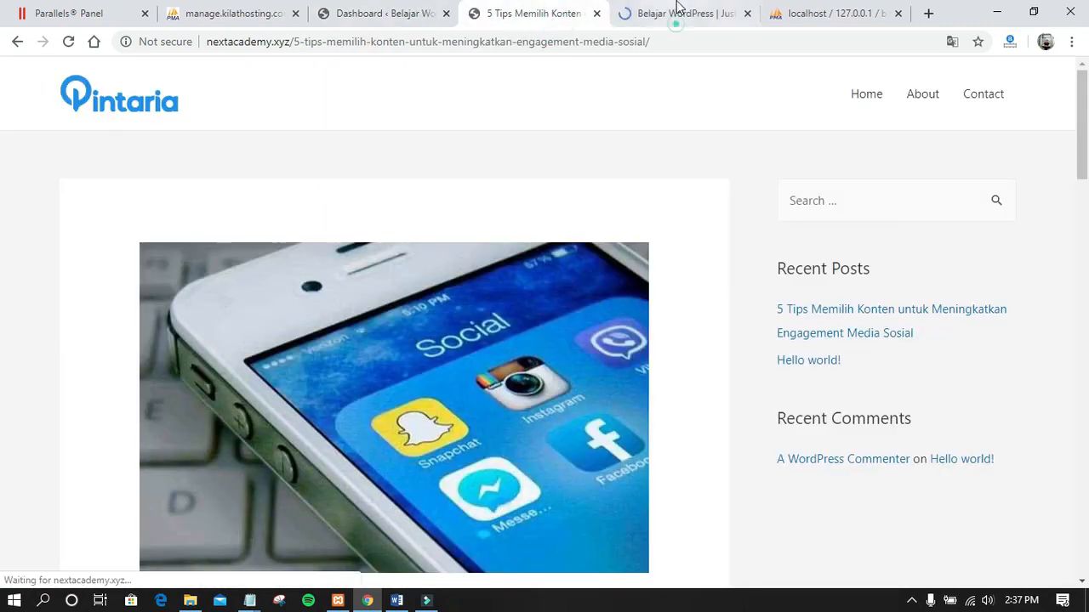
key(ctrl+Tab)
click(926, 93)
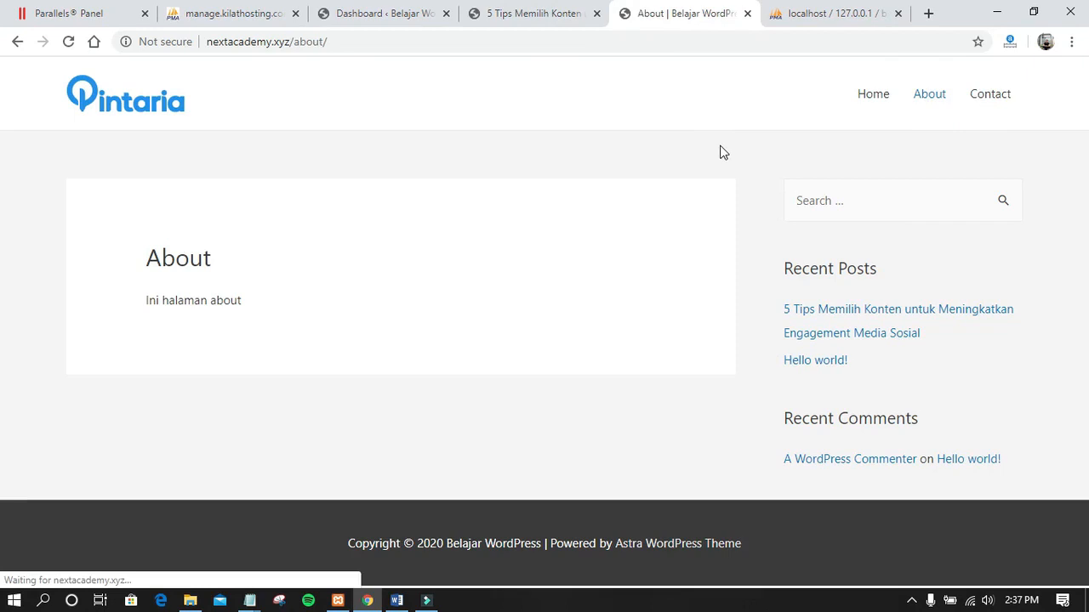
- Test the live site's Contact and Home menu links, and return to the Contact page
click(986, 97)
click(879, 96)
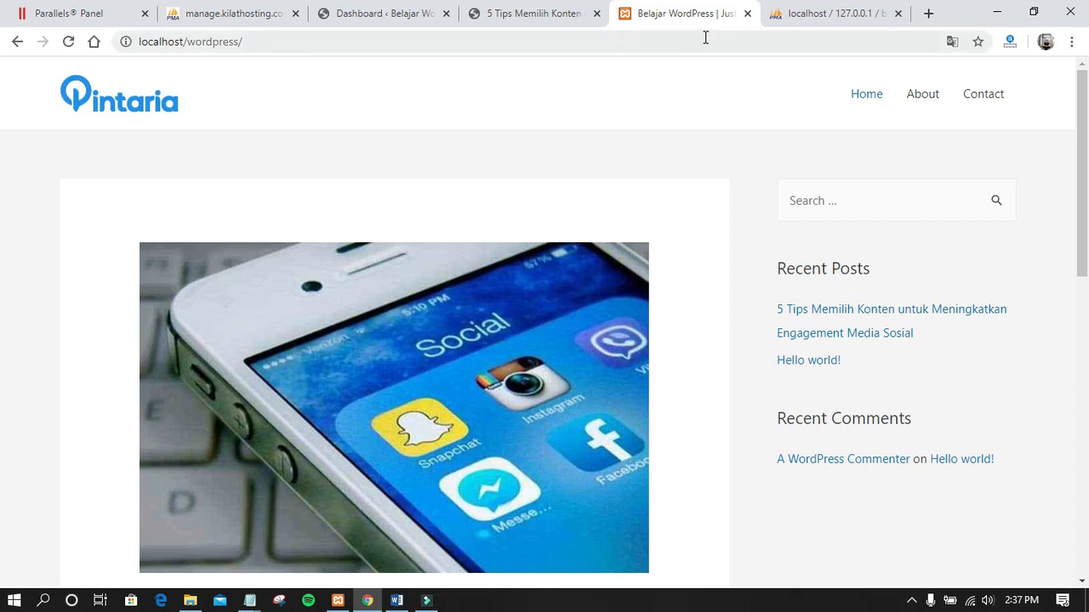
click(15, 43)
- Open the menu editor in the live WordPress dashboard and close the tab with the "5 Tips Memilih Konten" post
click(532, 10)
click(445, 8)
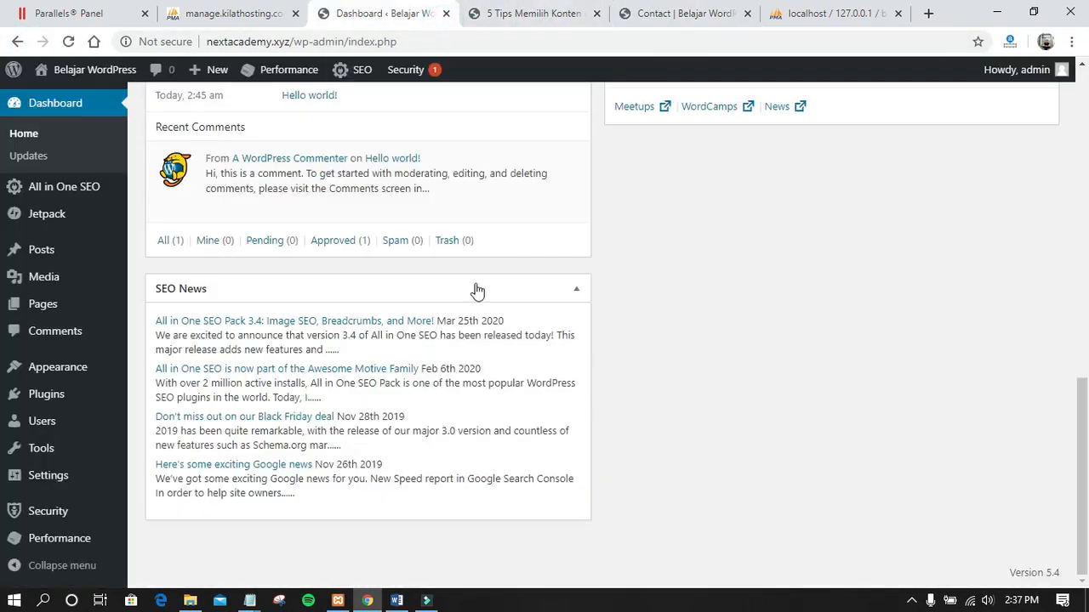
mouse_move(106, 385)
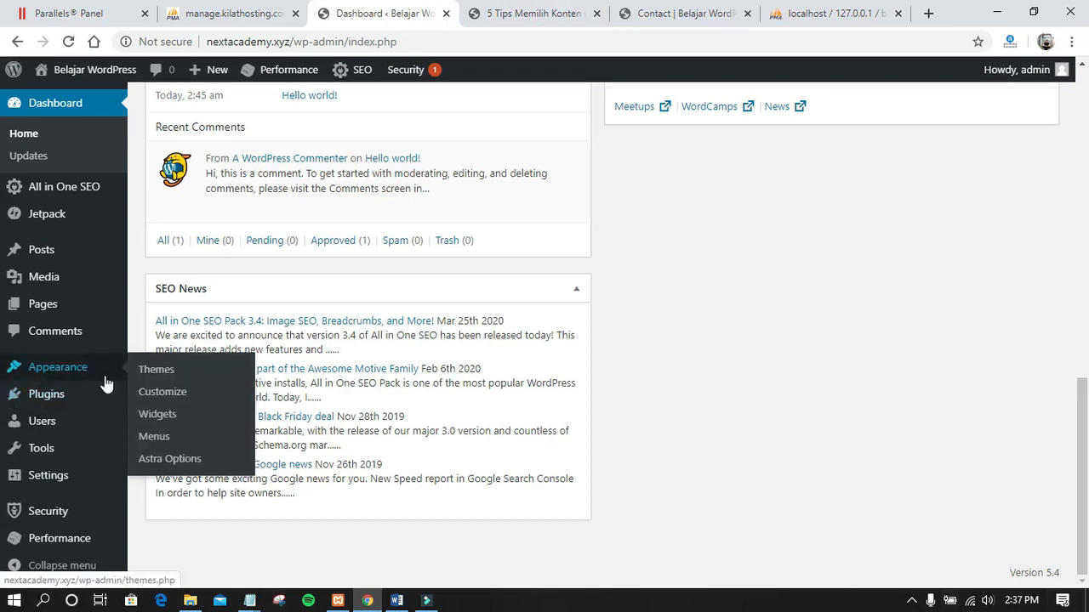
click(154, 436)
click(584, 13)
click(595, 17)
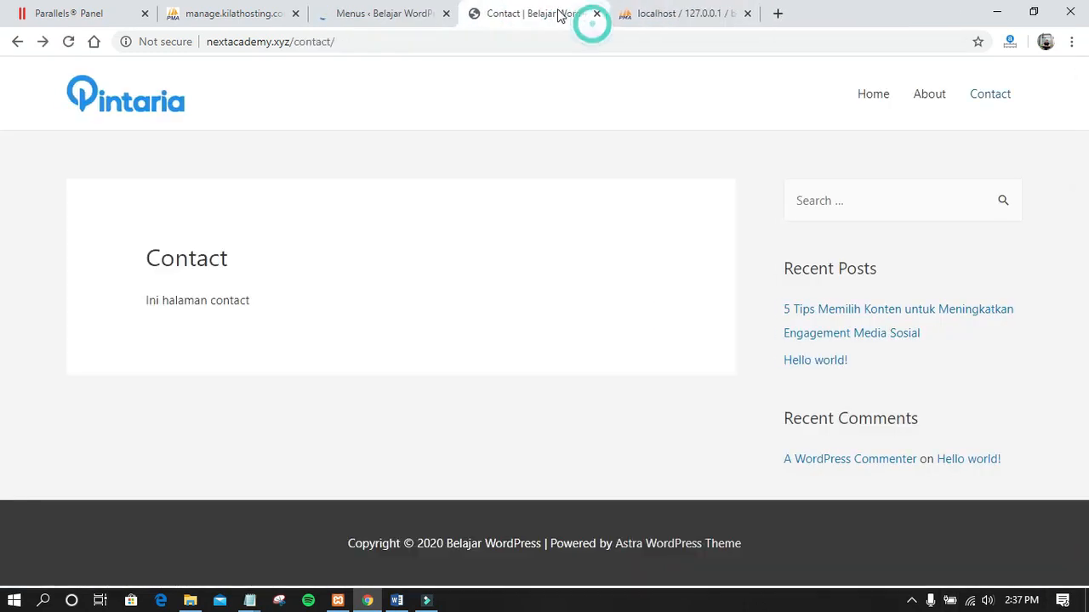
click(387, 13)
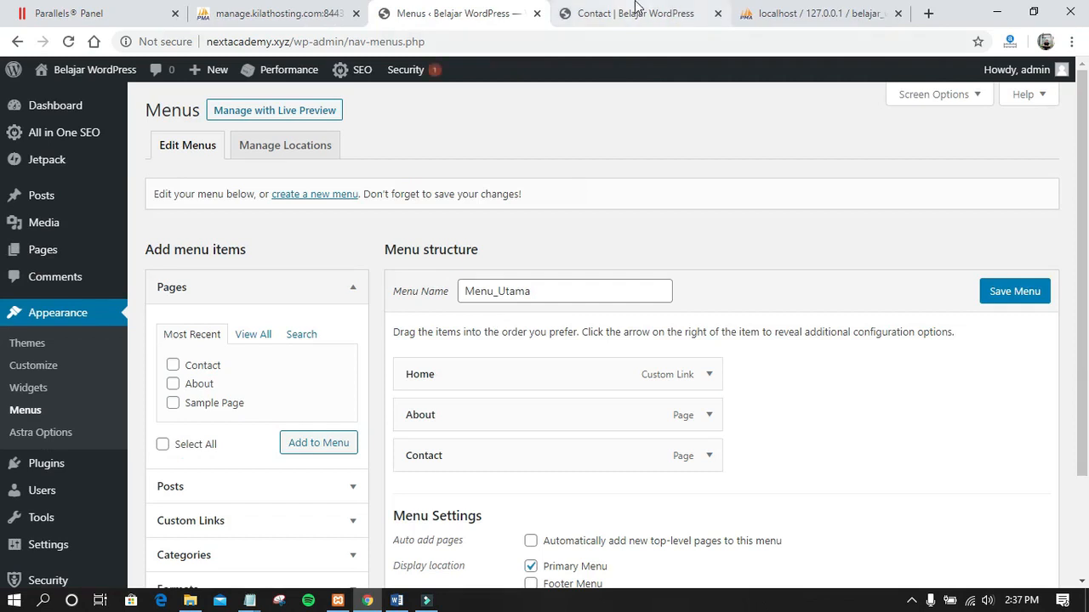
- Expand the Home item of Menu_Utama and check its link details against the live site
click(704, 374)
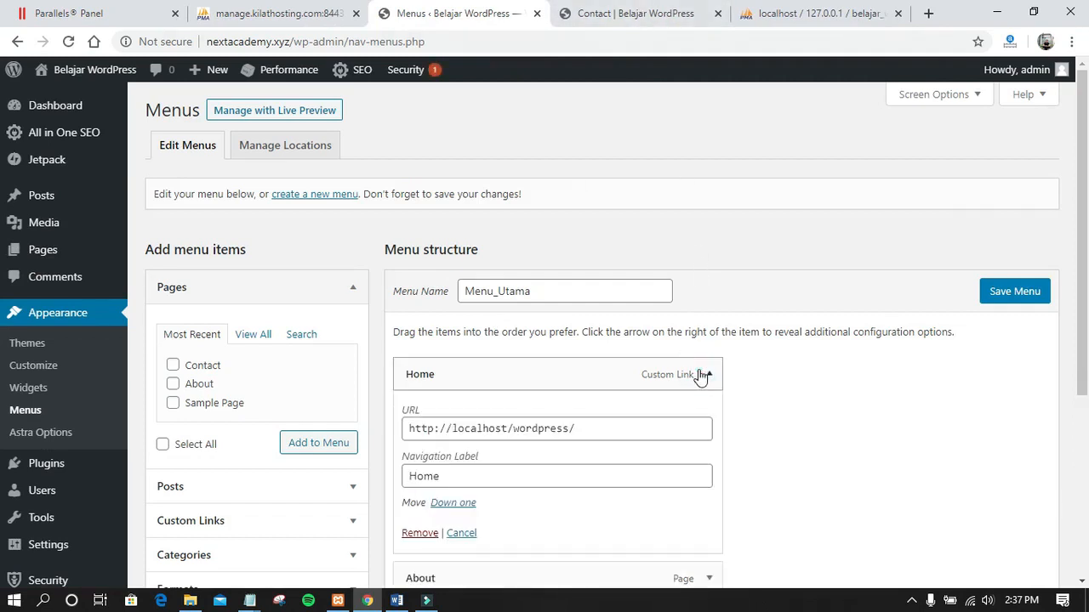
click(611, 8)
click(516, 7)
click(584, 12)
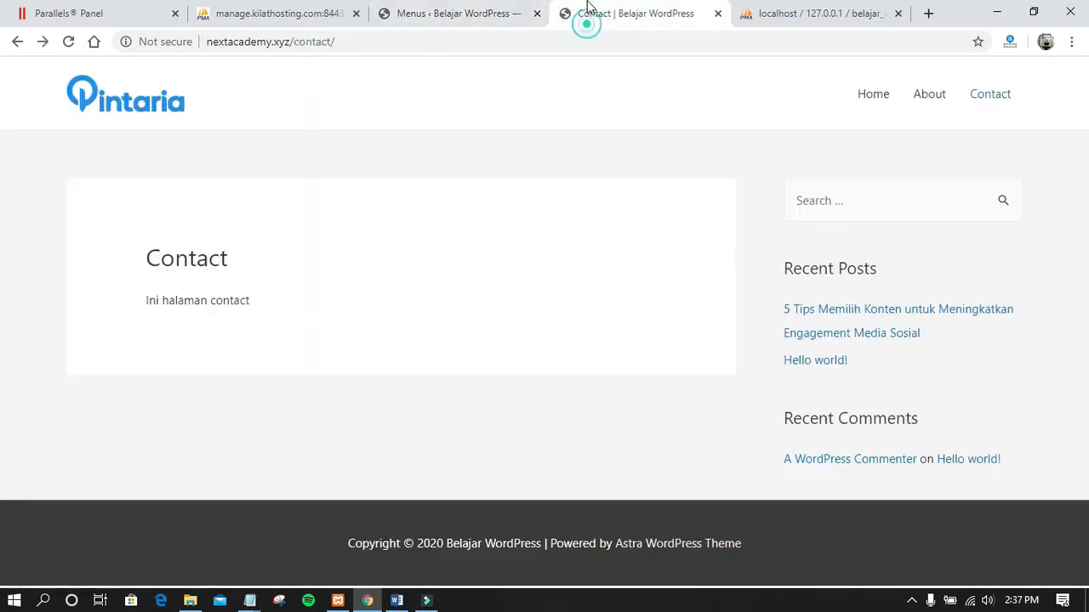
click(498, 9)
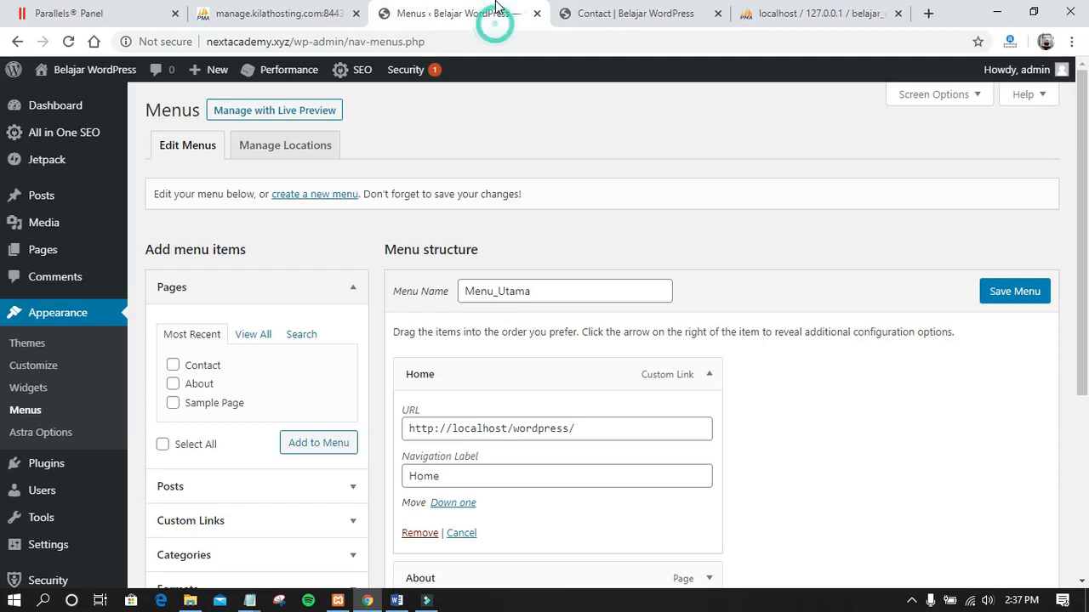
click(637, 9)
click(487, 11)
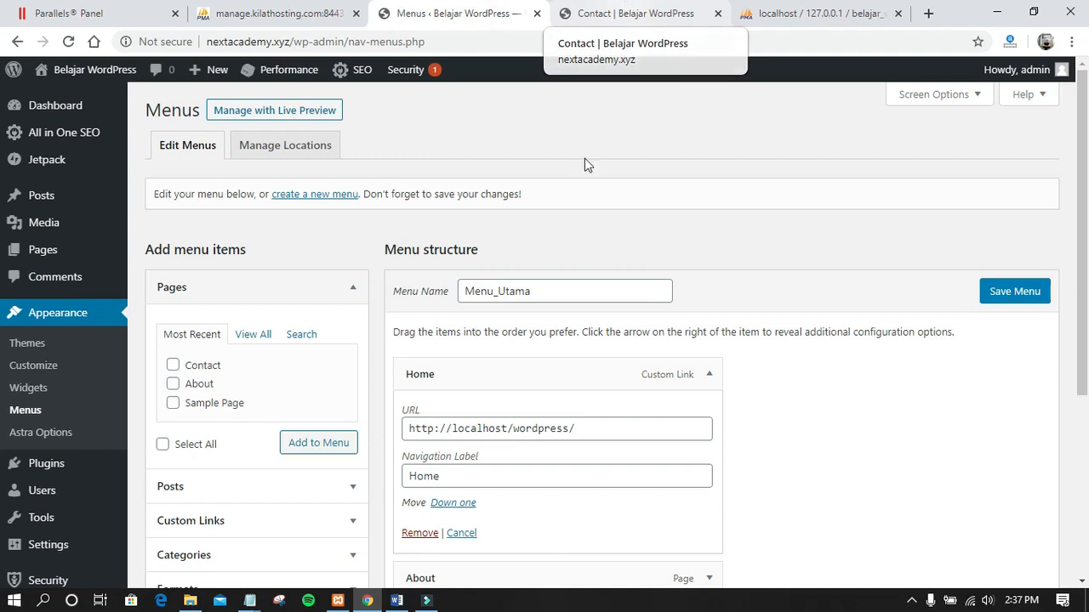
- Set the Home menu item's URL to / and save the menu
scroll(514, 285, down, 2)
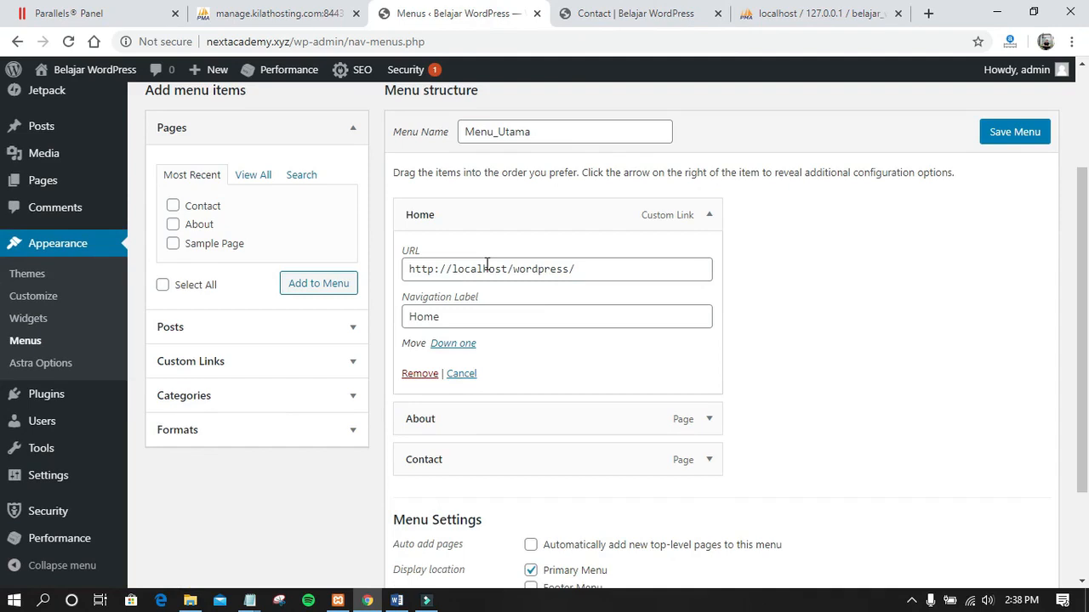
triple_click(486, 264)
text(/)
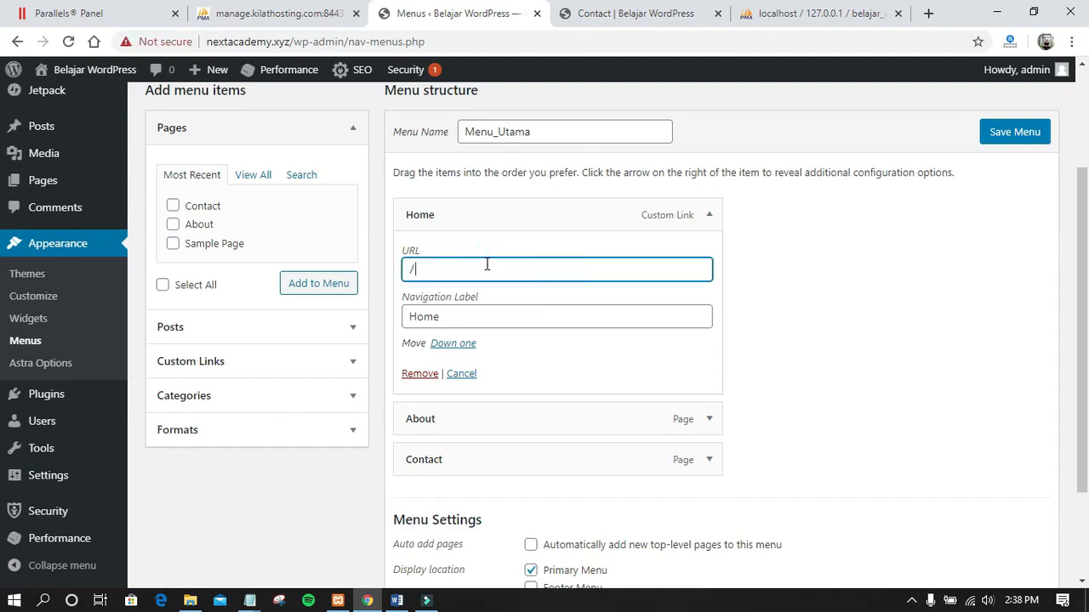
click(1015, 132)
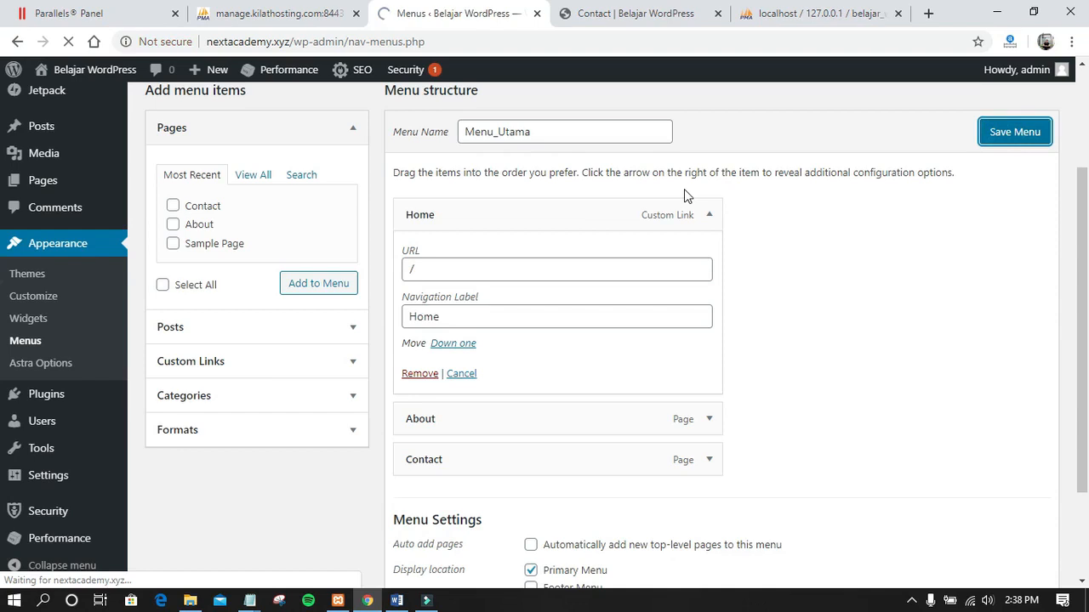
- Test the logo, Home, About and Contact links on the live site
click(680, 15)
click(147, 119)
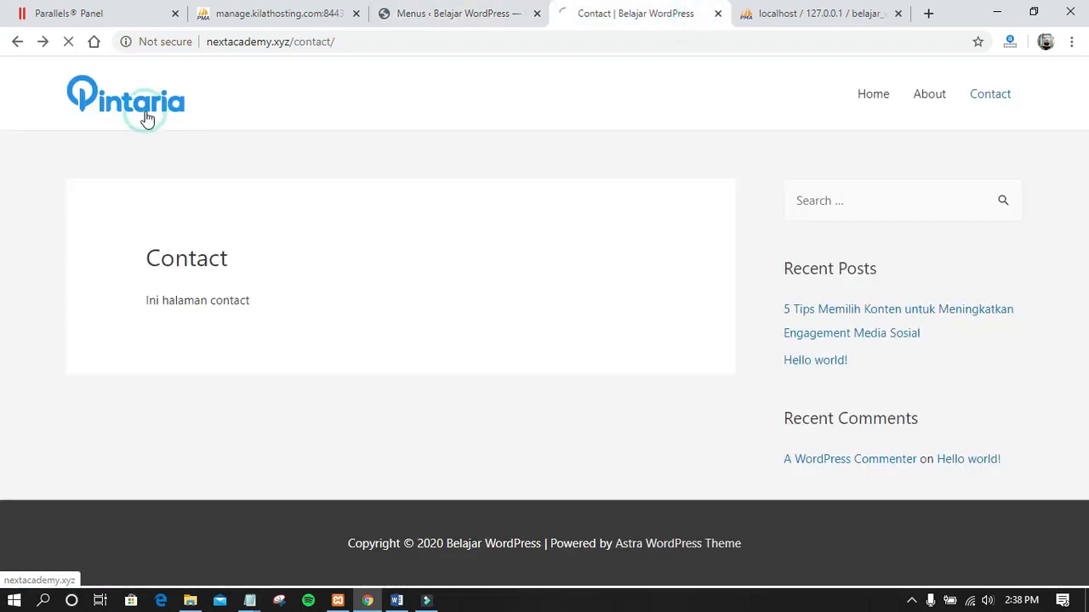
click(883, 99)
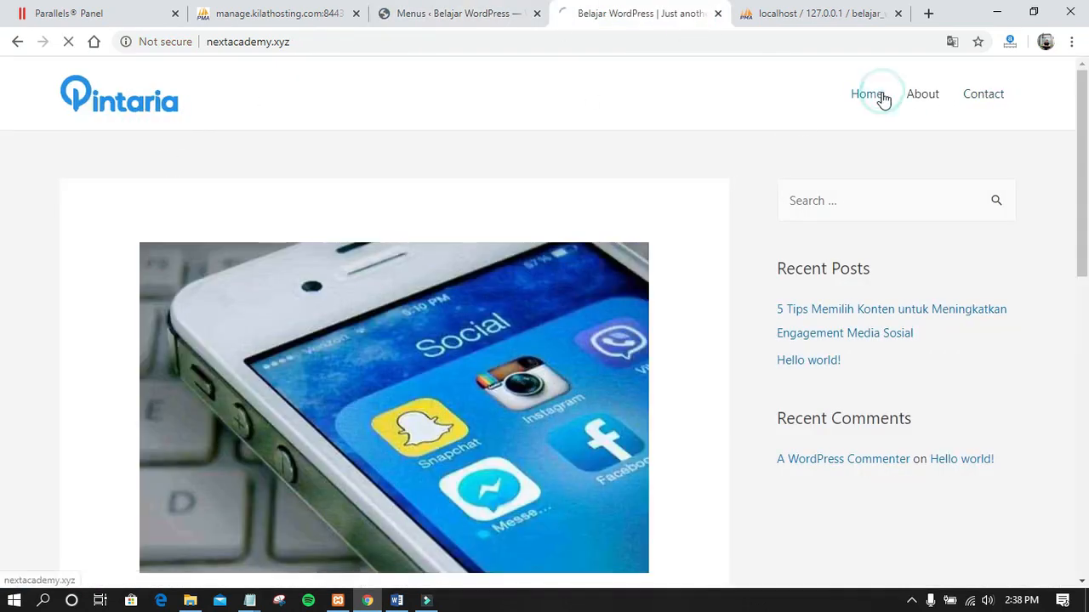
click(930, 96)
click(990, 94)
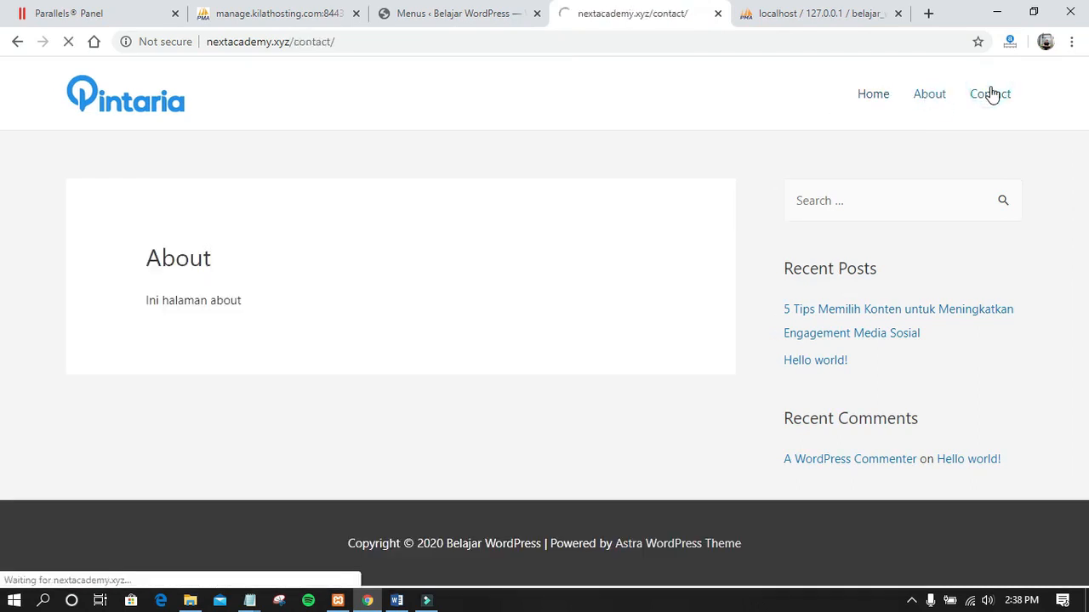
- Return to the live homepage through the site logo and look through its posts down to the footer
click(152, 85)
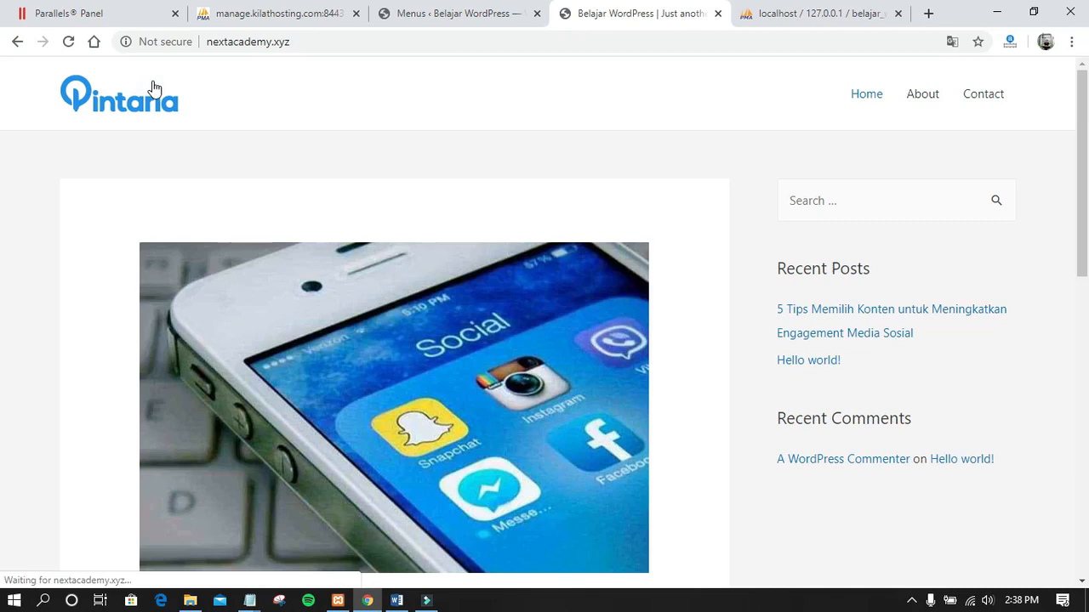
scroll(640, 285, down, 5)
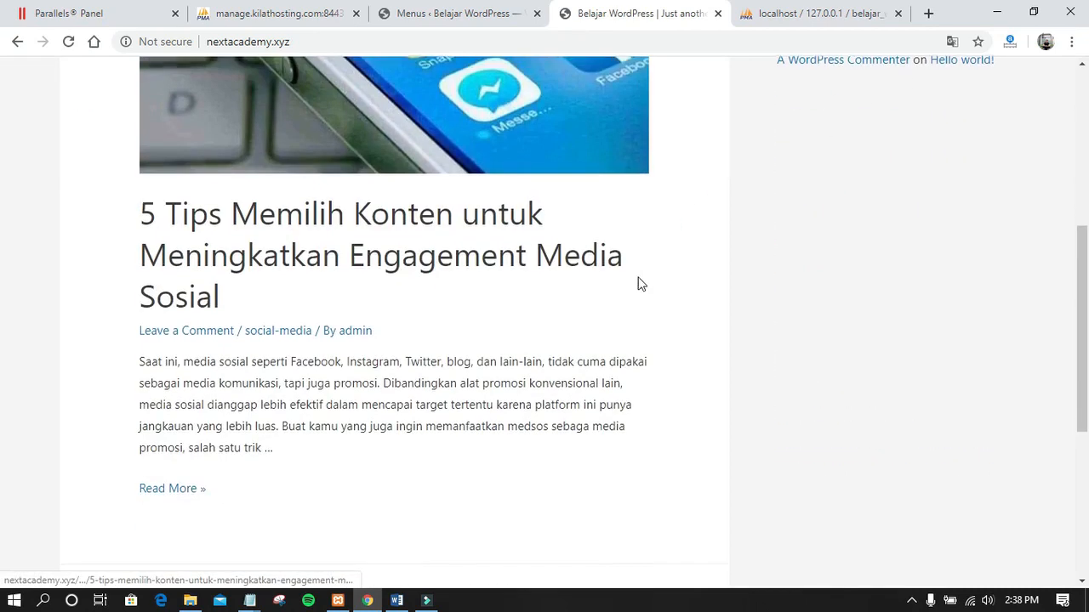
scroll(647, 291, down, 5)
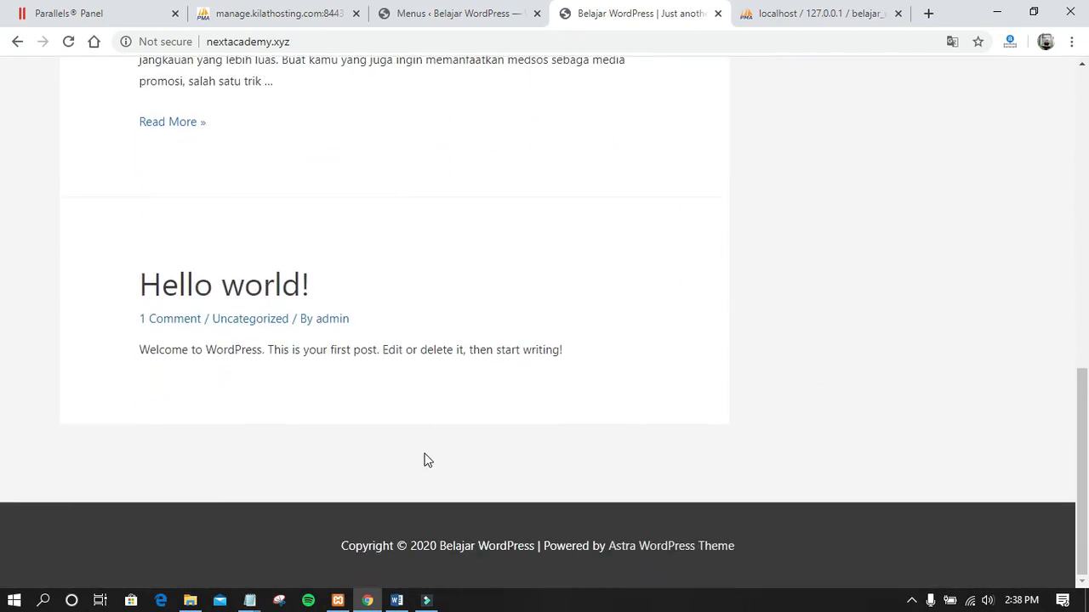